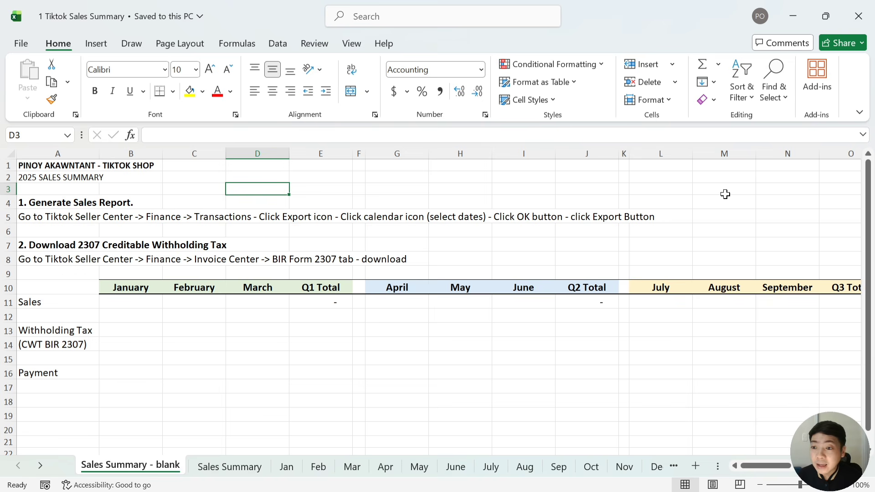
Look over the summary's month header row and the Sales and Payment rows
key("Left")
key("Left")
key("Left")
key("Down")
key("Down")
key("Down")
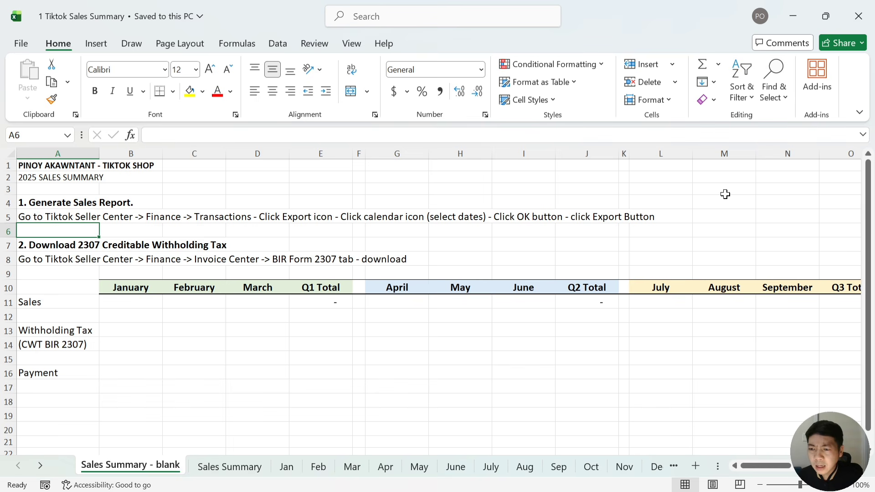
key("Down")
key("Down")
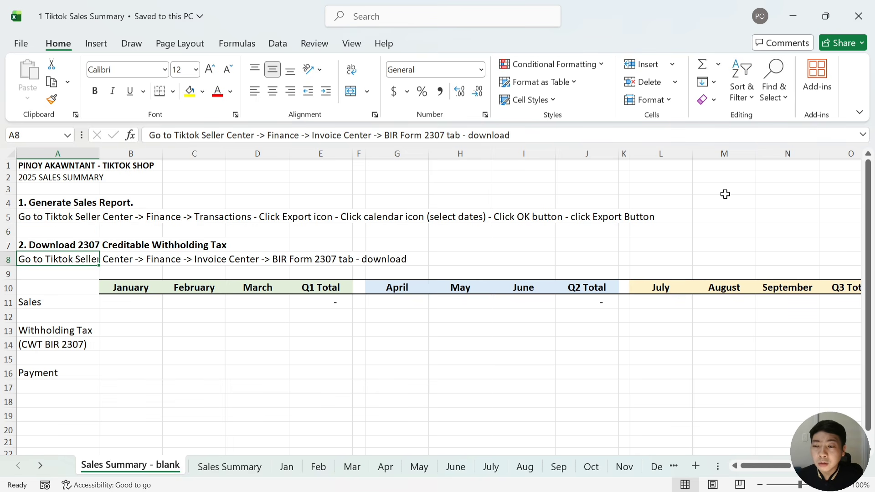
key("Down")
key("Down")
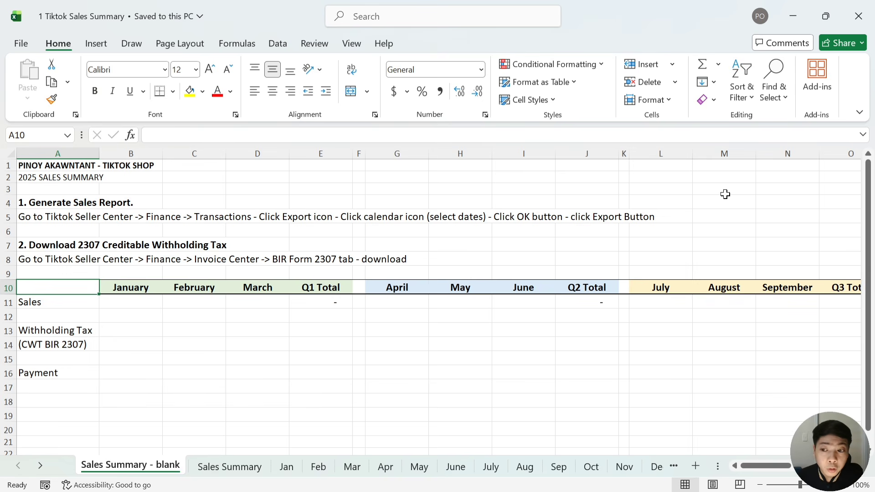
key("Down")
key("Down")
key("Down")
key("Down")
key("Down")
key("Down")
key("Down")
key("Down")
key("Down")
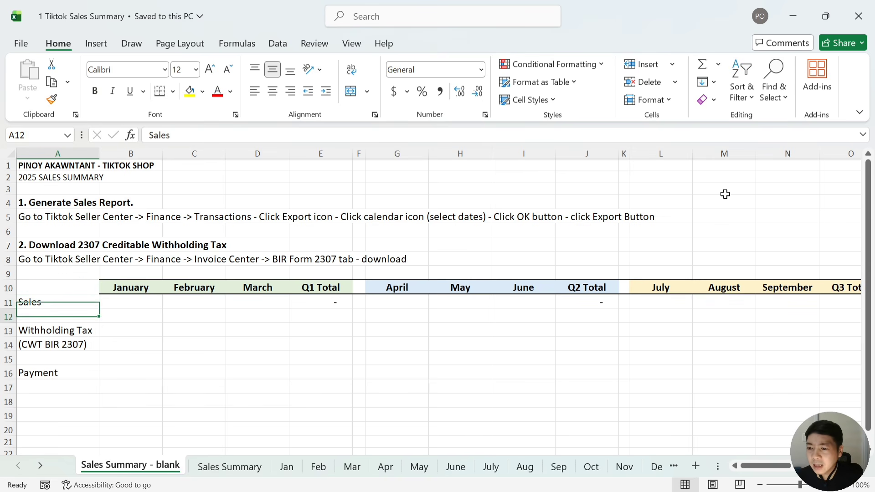
key("Up")
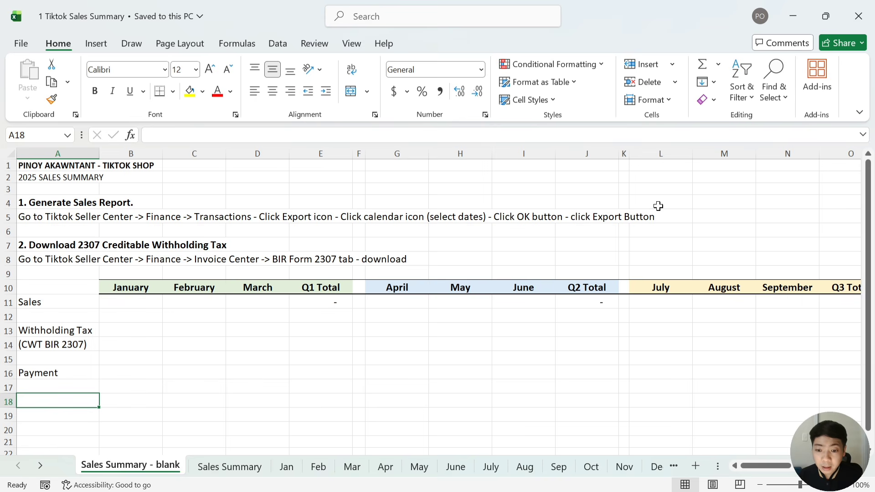
Locate January's Total revenue on the Jan sheet and compare the Feb sheet's Total revenue row
left_click(289, 472)
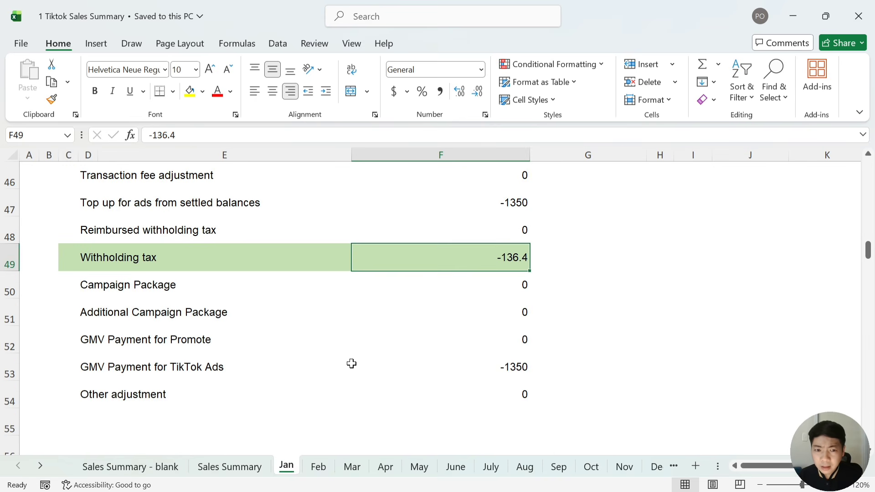
scroll(352, 362, "up", 15)
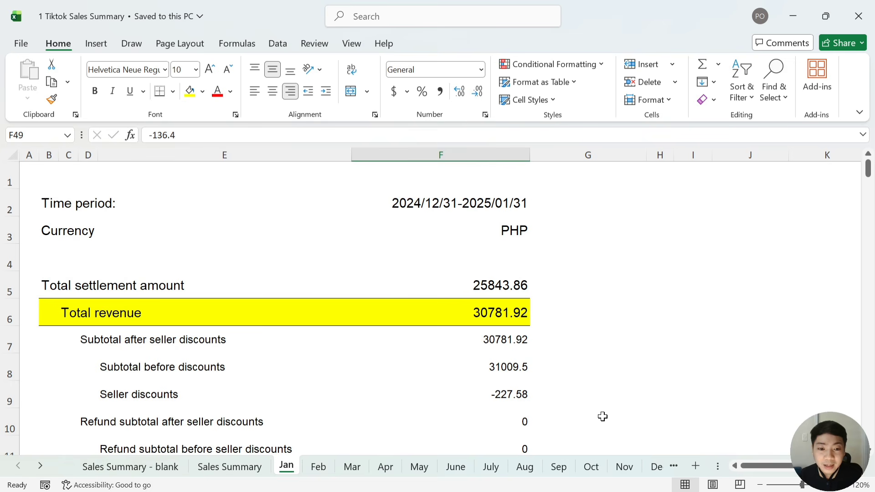
left_click(657, 468)
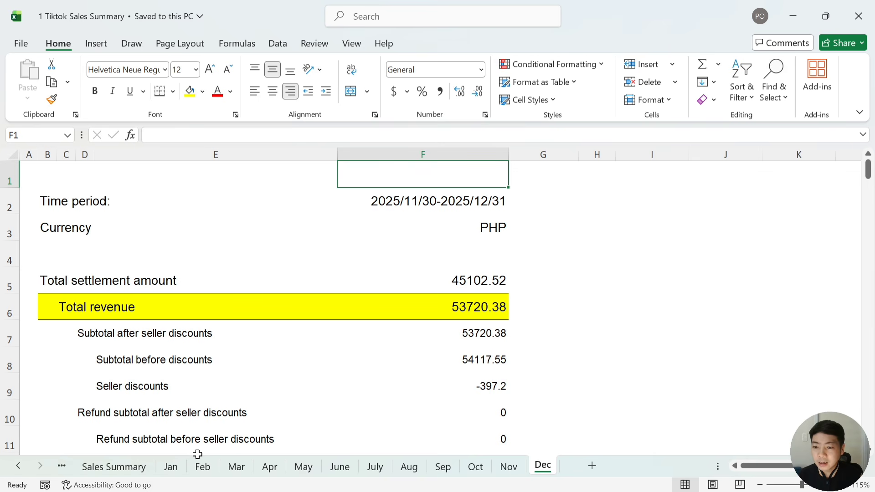
left_click(181, 465)
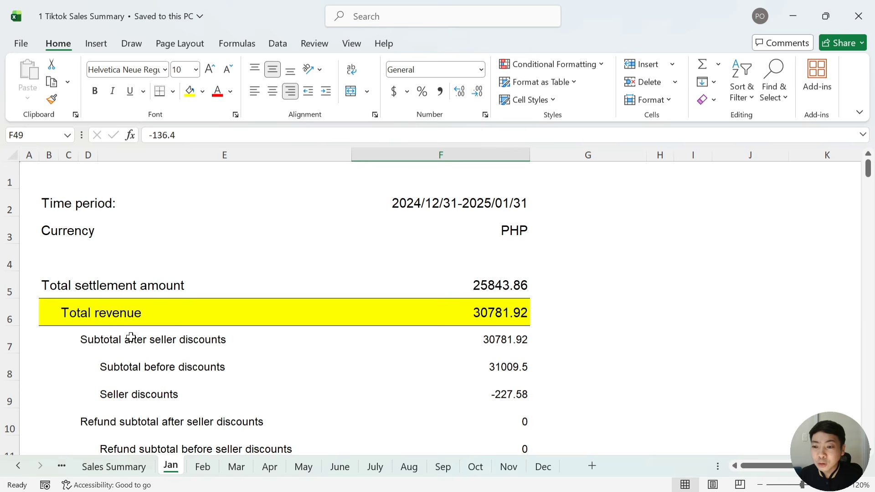
left_click(518, 314)
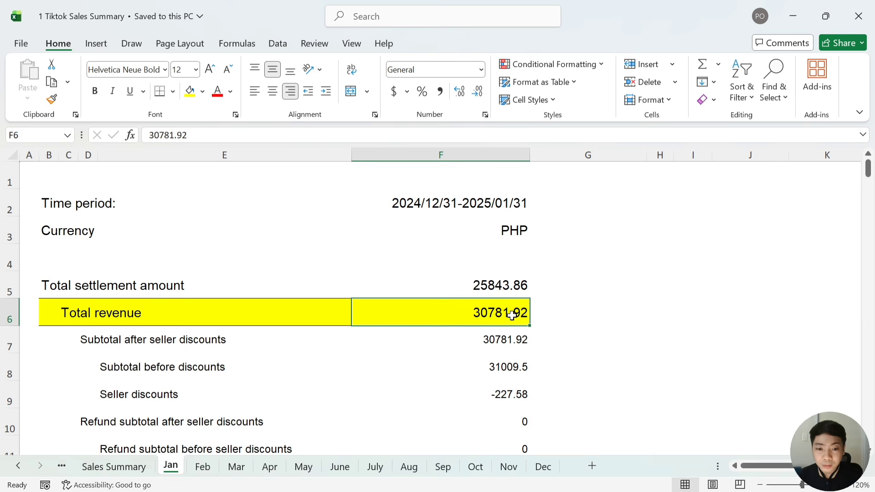
left_click(210, 467)
scroll(471, 392, "up", 14)
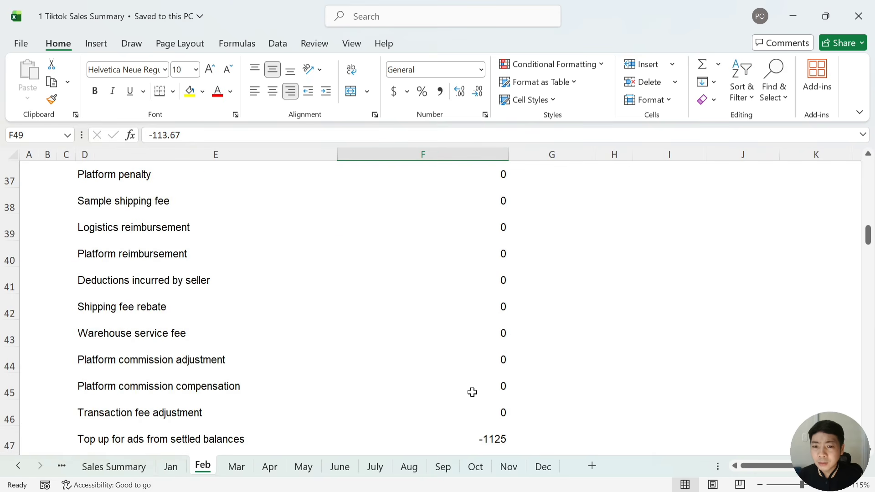
left_click(126, 304)
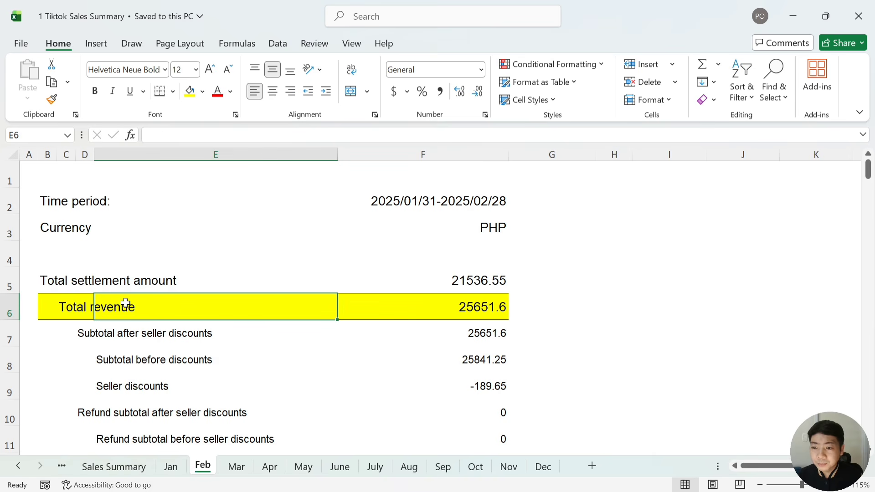
left_click(81, 304)
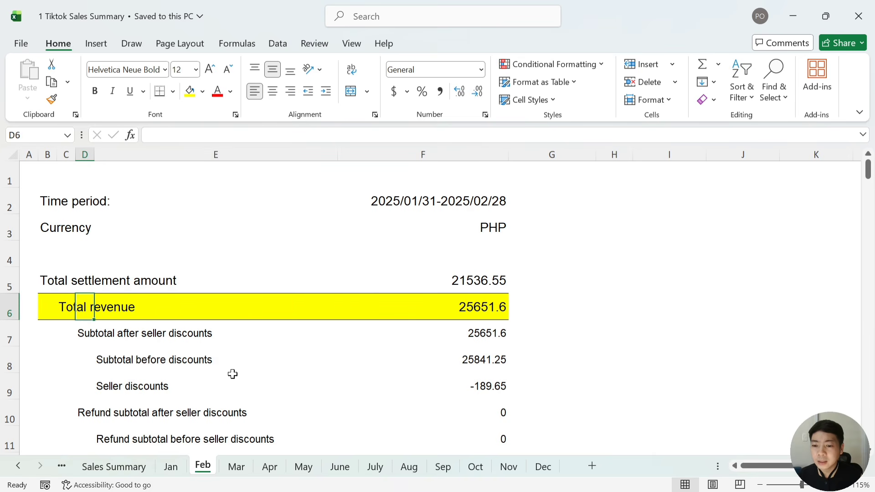
Check March's Total revenue value, then return to the Jan sheet's Total revenue label
left_click(170, 467)
left_click(204, 468)
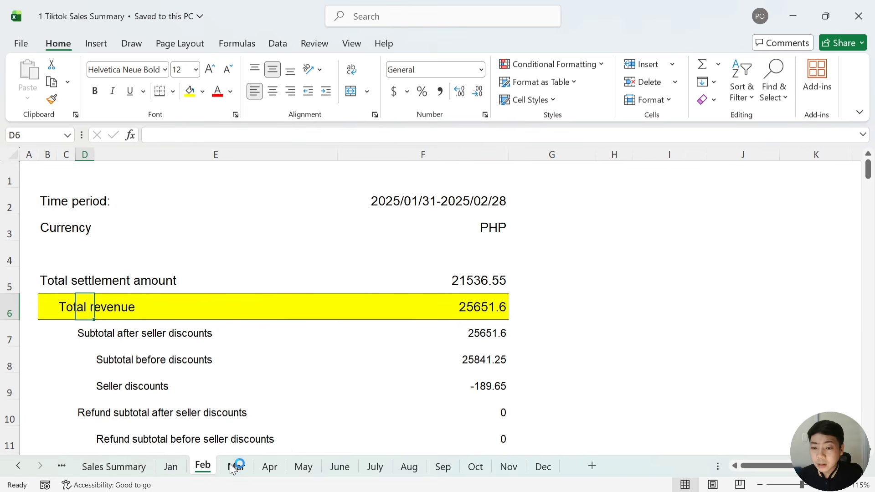
left_click(235, 466)
scroll(297, 381, "up", 10)
scroll(298, 382, "up", 5)
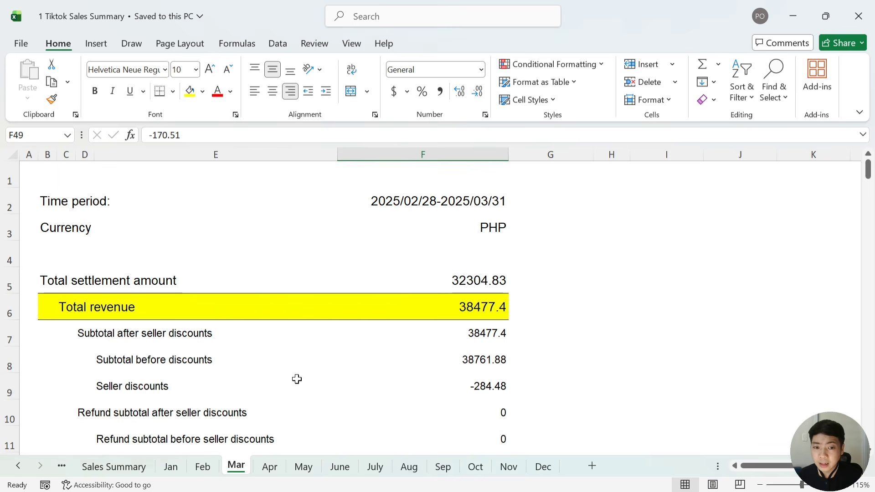
left_click(468, 314)
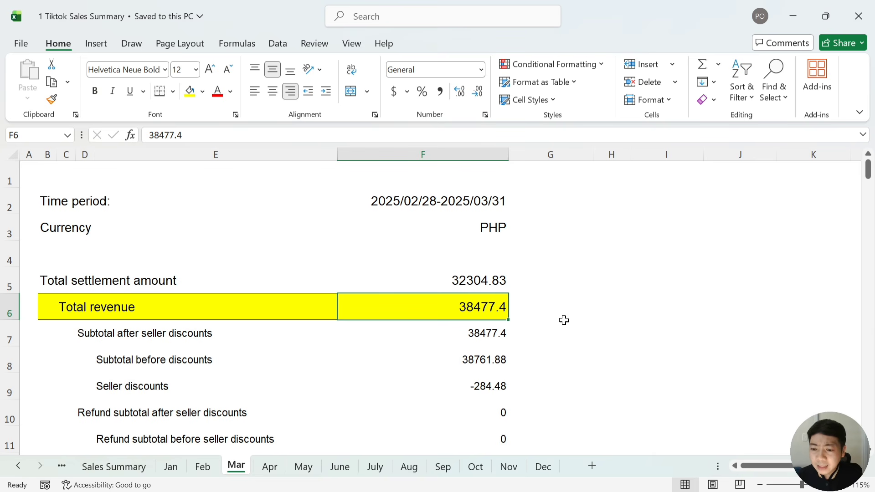
left_click(170, 466)
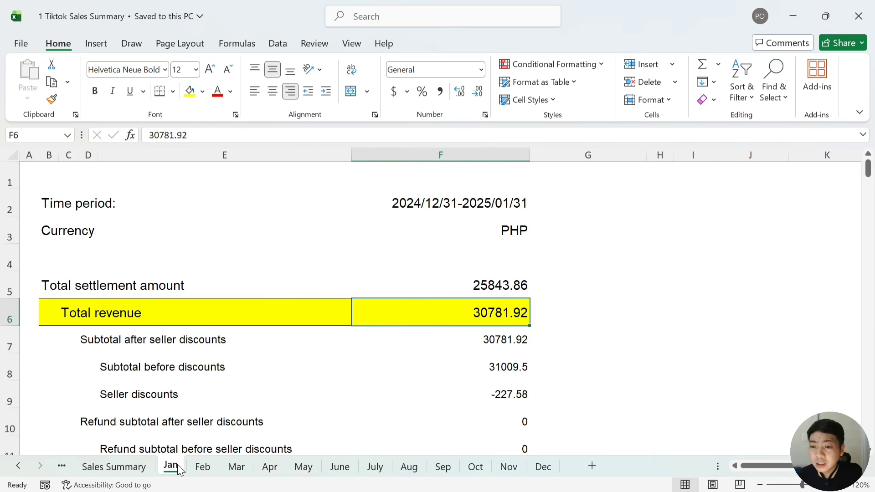
key("Left")
key("Left")
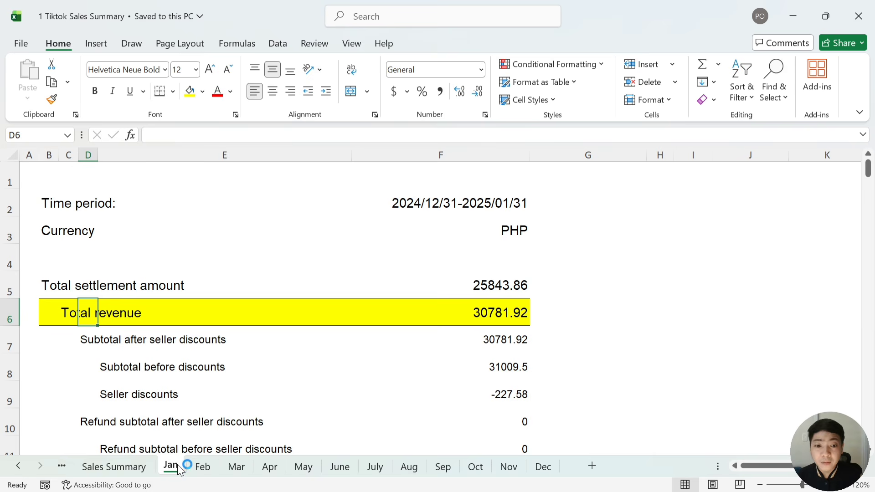
key("Left")
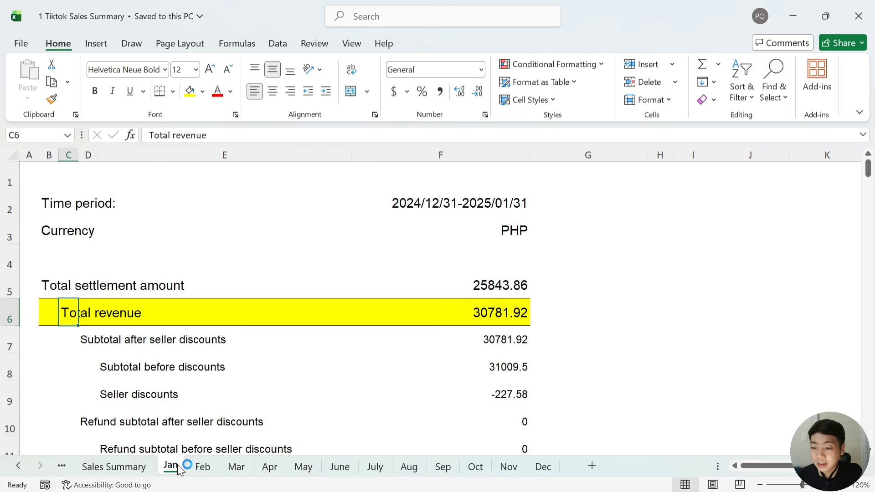
On Sales Summary - blank, link B11 to the Jan sheet's F6, showing 30,781.92
left_click(18, 465)
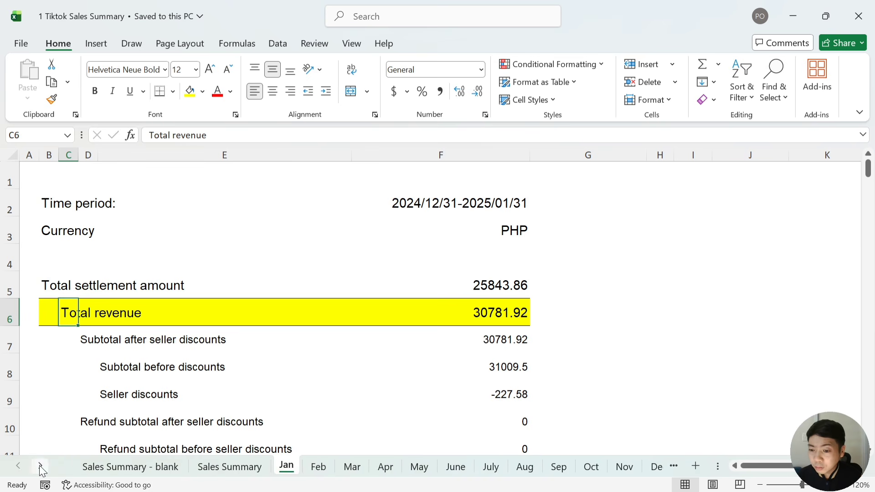
left_click(146, 468)
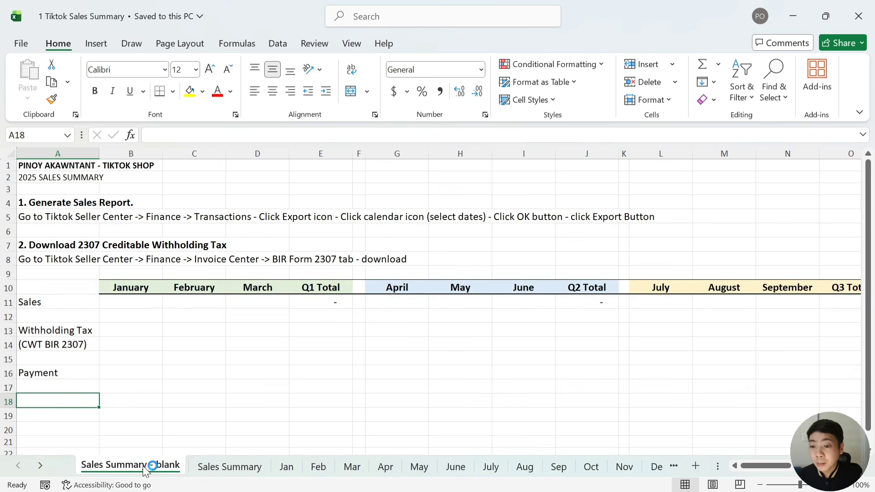
left_click(127, 302)
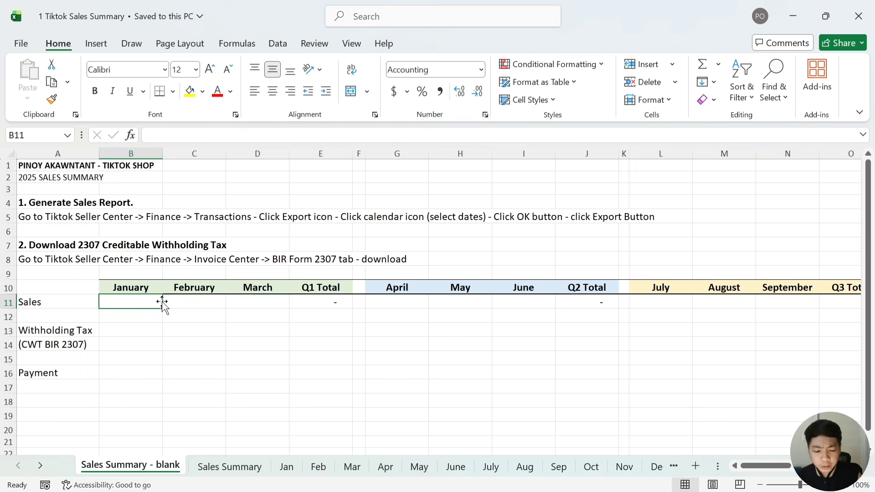
type("=Jan!")
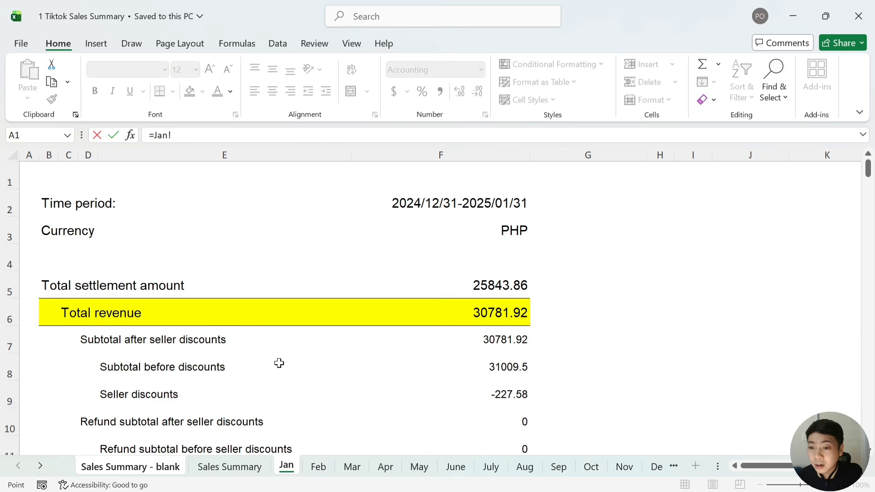
left_click(505, 314)
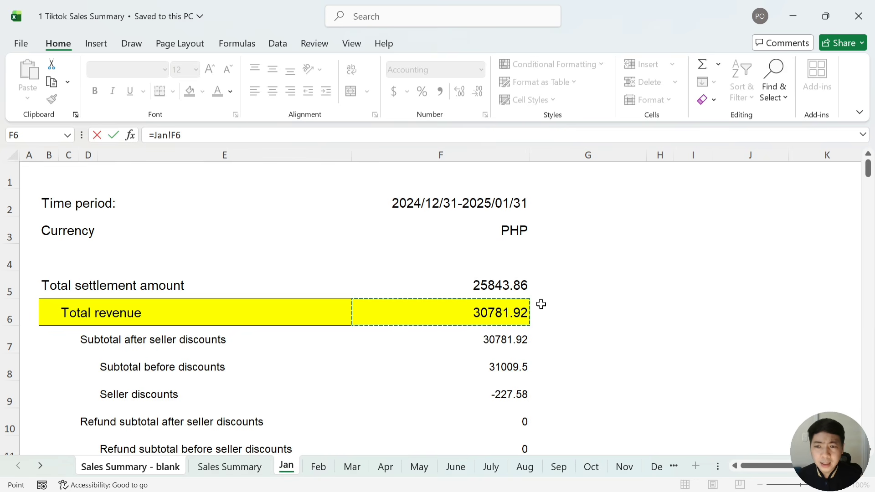
key("Return")
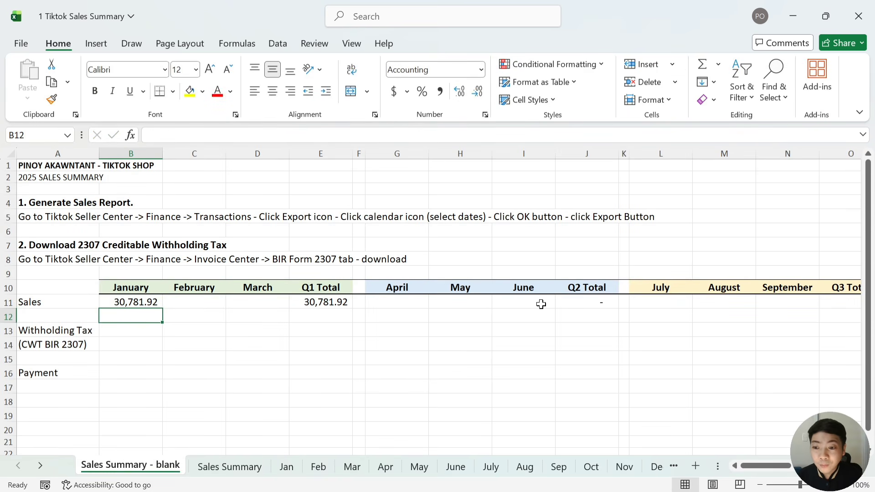
key("Up")
key("Right")
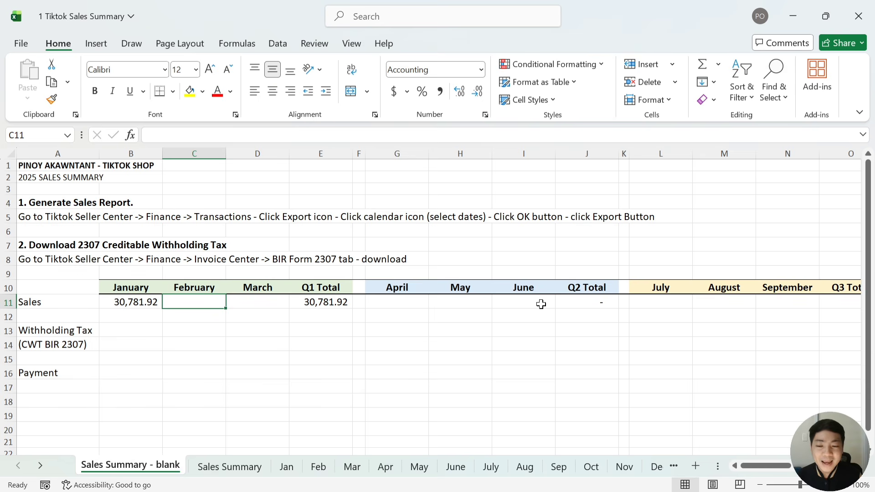
Link February Sales in C11 to the Feb sheet's Total revenue, 25,651.60
type("=")
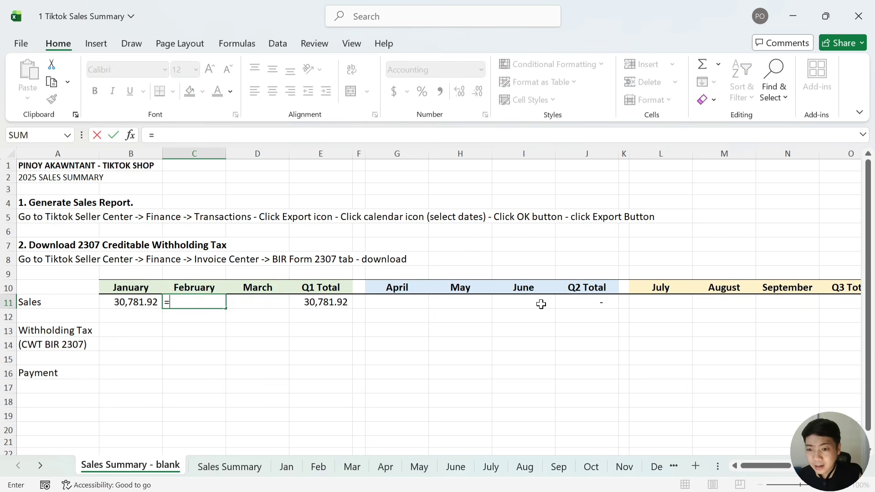
left_click(319, 466)
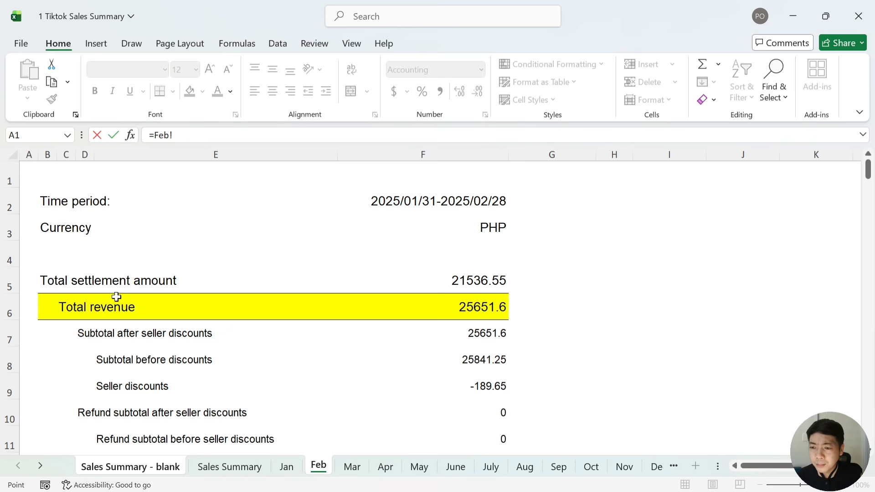
left_click(475, 308)
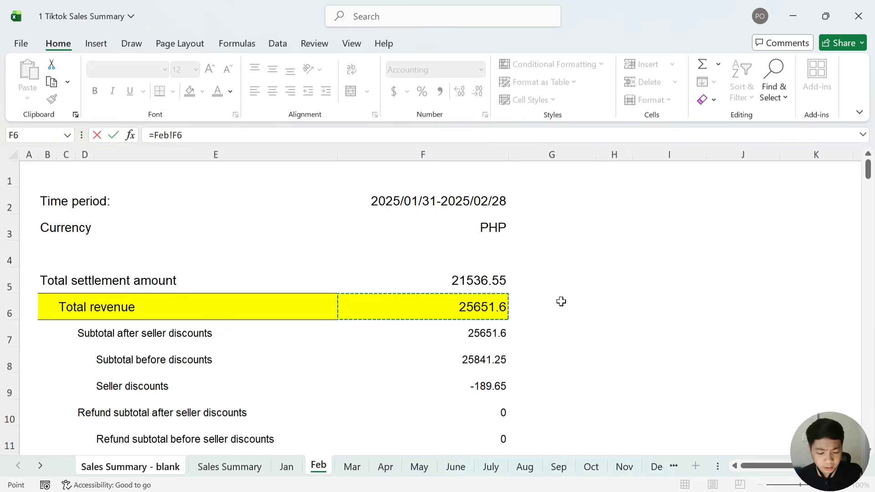
key("Return")
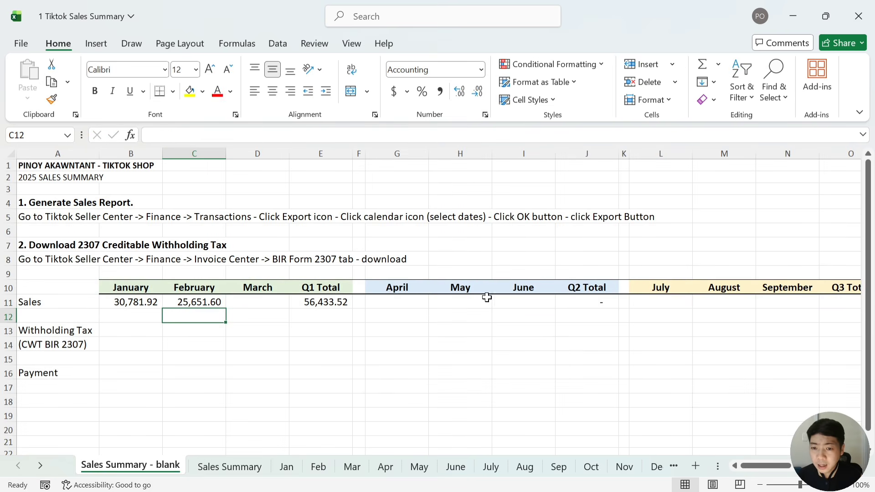
Link March Sales D11 to Mar's F6 (38,477.40) and review row 11 through the 94,910.92 Q1 Total
left_click(243, 300)
type("=")
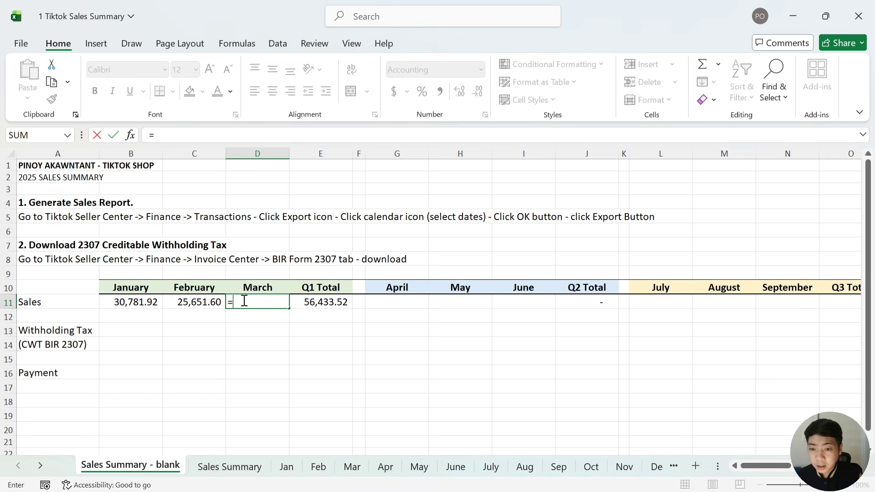
left_click(352, 466)
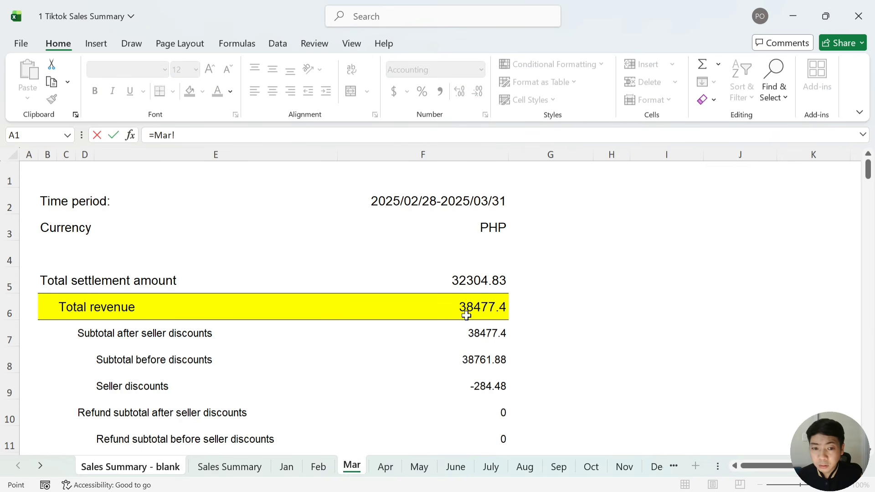
left_click(480, 308)
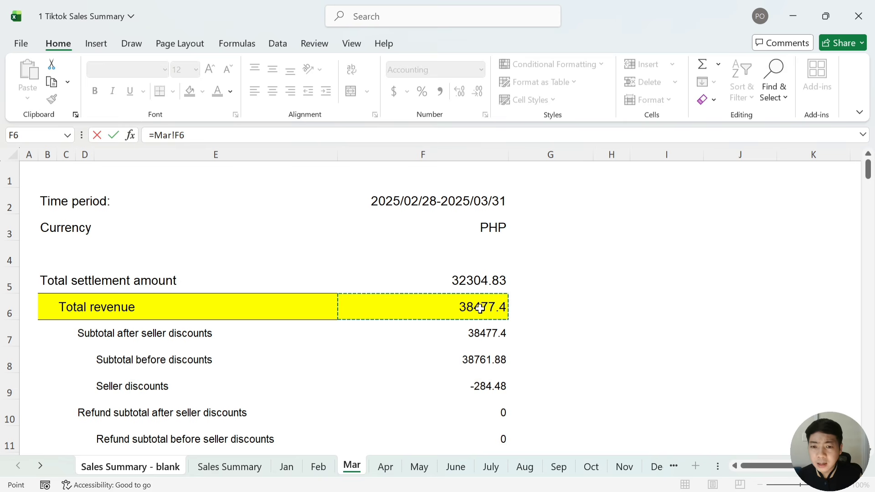
key("Return")
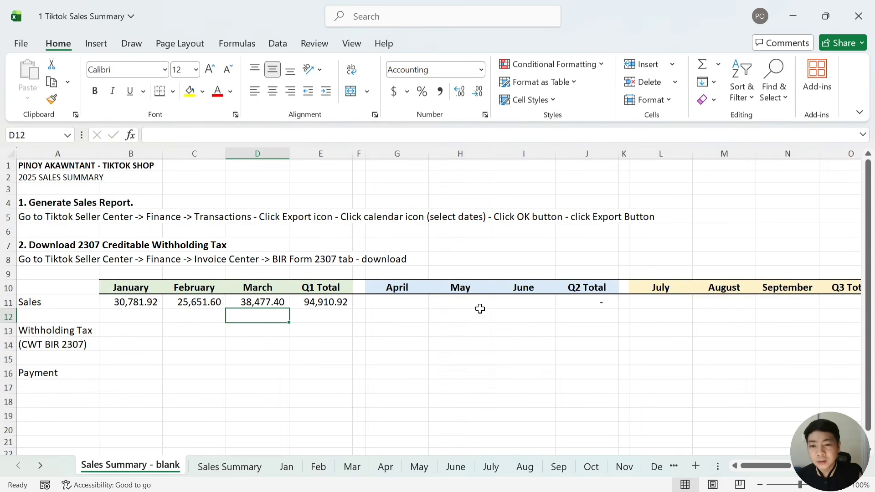
key("Up")
key("Right")
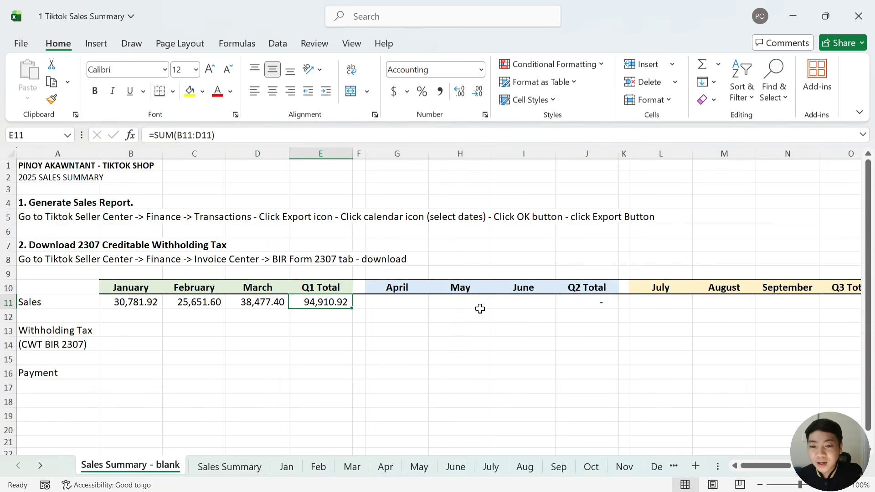
key("Left")
key("Left")
key("Left")
key("Right")
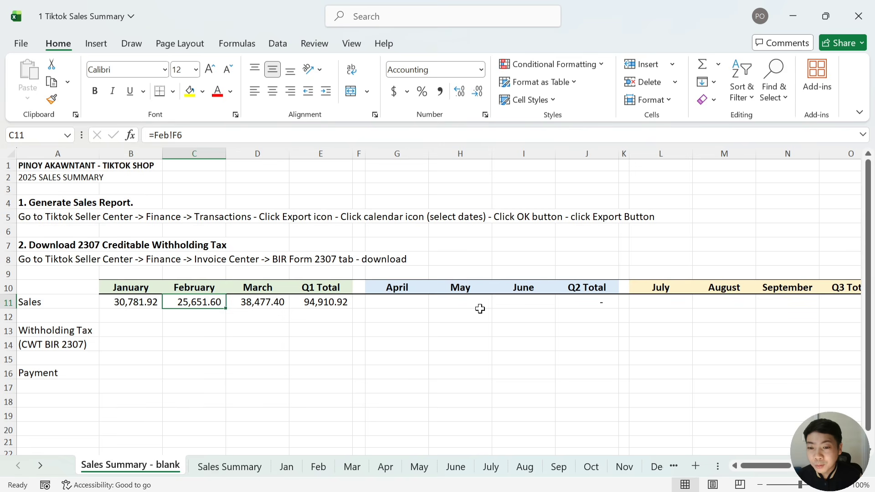
key("Right")
key("Right")
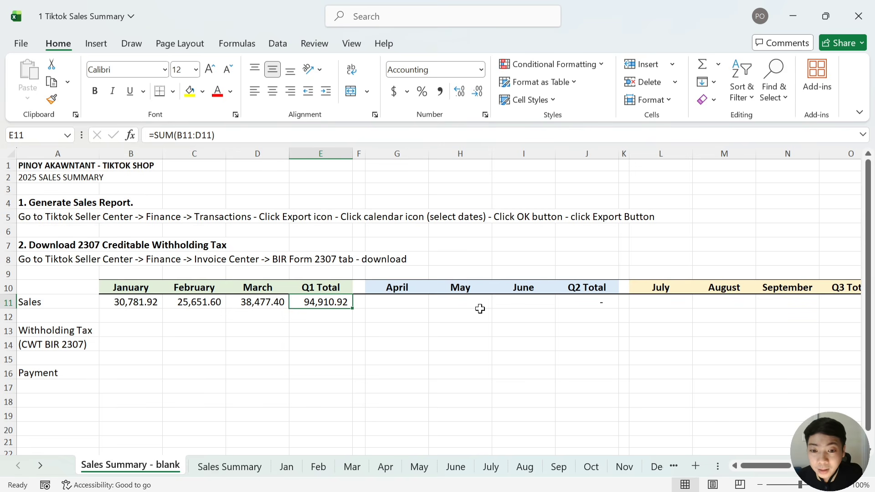
Link April Sales to the Apr sheet's F6 Total revenue, showing 57,716.10
key("Right")
key("Right")
key("Right")
key("Right")
key("Right")
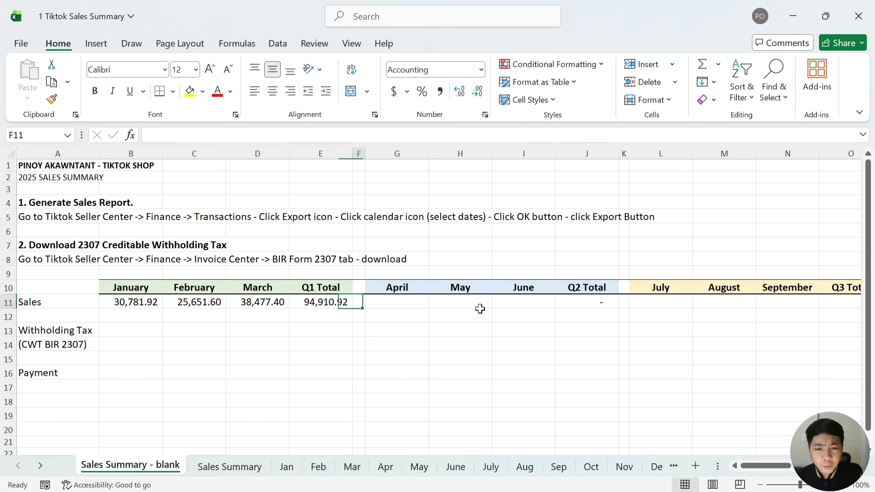
key("Left")
key("Left")
key("Left")
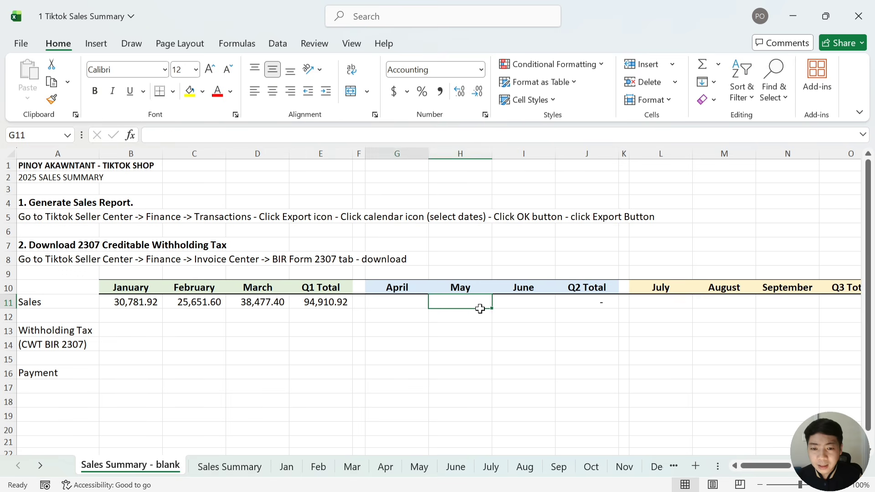
type("=")
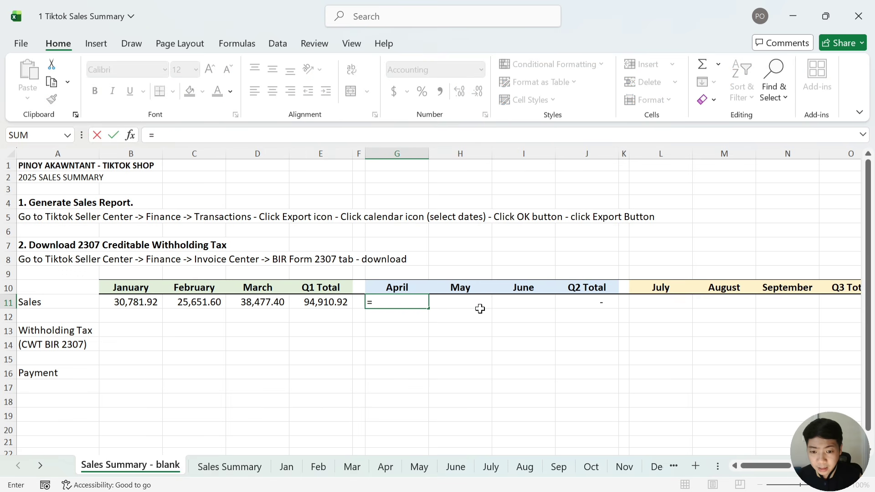
left_click(386, 467)
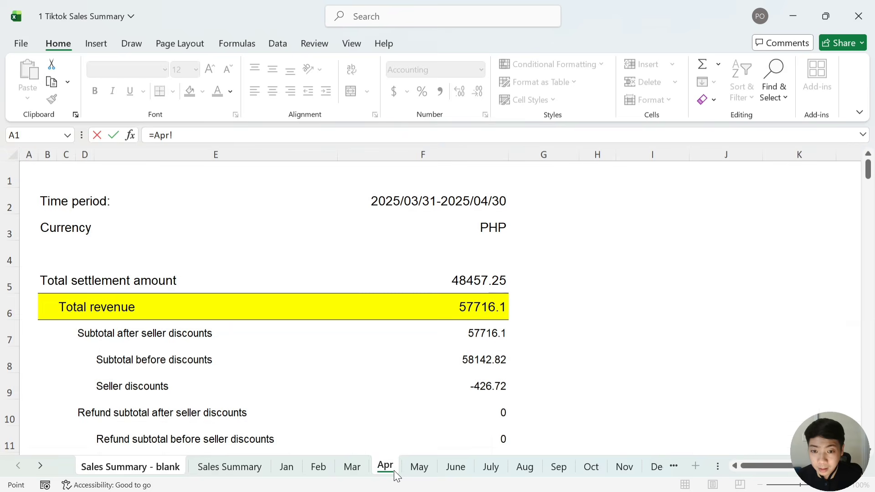
left_click(466, 310)
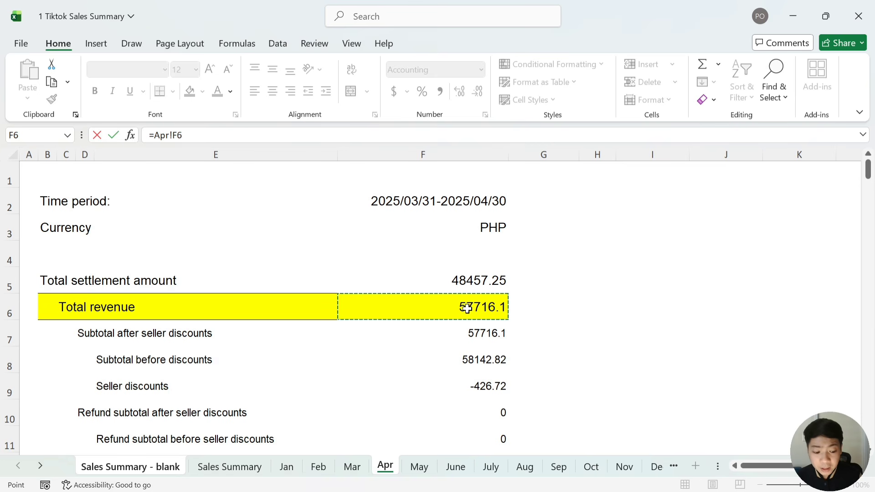
key("Return")
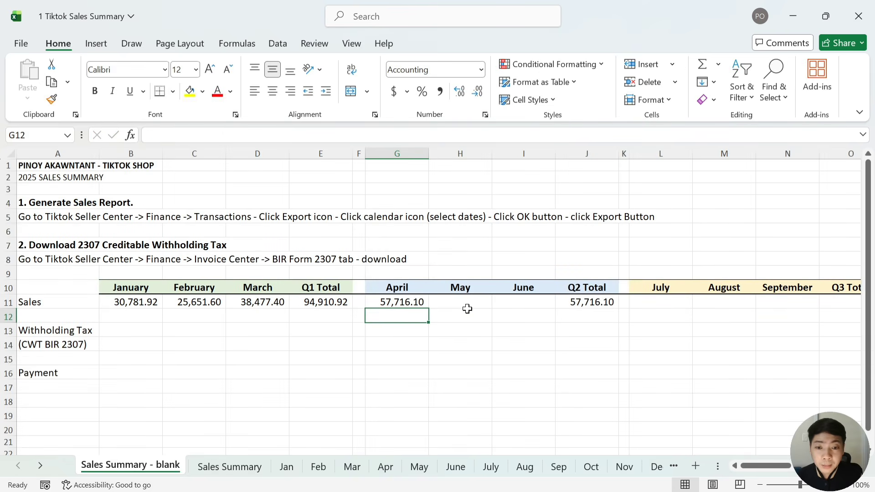
Review the Sales row across the later quarters, then switch to the completed Sales Summary sheet
left_click(467, 308)
key("Right")
key("Right")
key("Right")
key("Right")
key("Right")
key("Right")
key("Right")
key("Right")
key("Right")
key("Right")
key("Right")
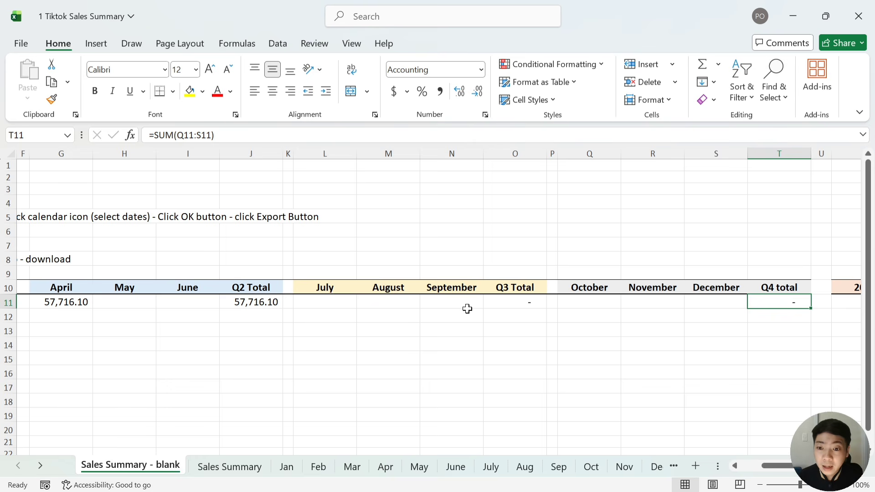
key("Left")
key("Left")
key("Left")
key("Left")
key("Left")
key("Left")
key("Left")
key("Left")
key("Left")
key("Left")
key("Left")
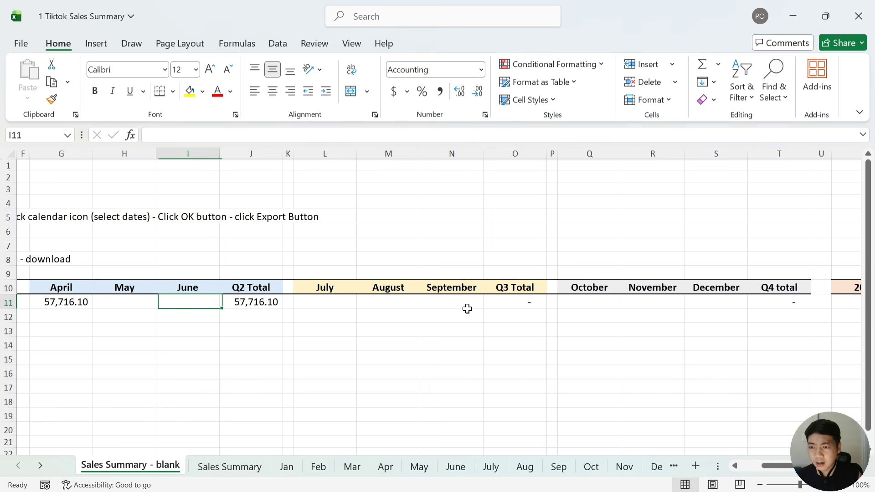
key("Left")
key("Left")
key("Left")
key("Left")
key("Left")
key("Left")
key("Left")
key("Left")
key("Right")
key("Right")
key("Right")
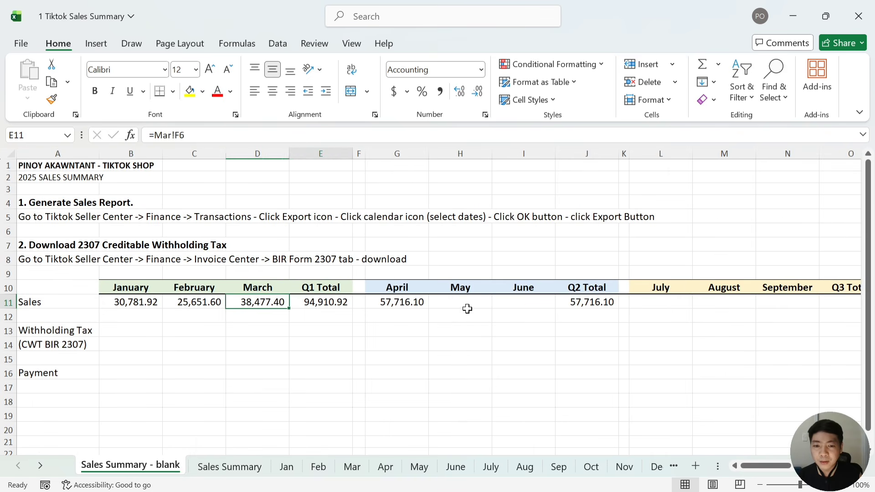
key("Right")
key("Right")
key("Right")
key("Right")
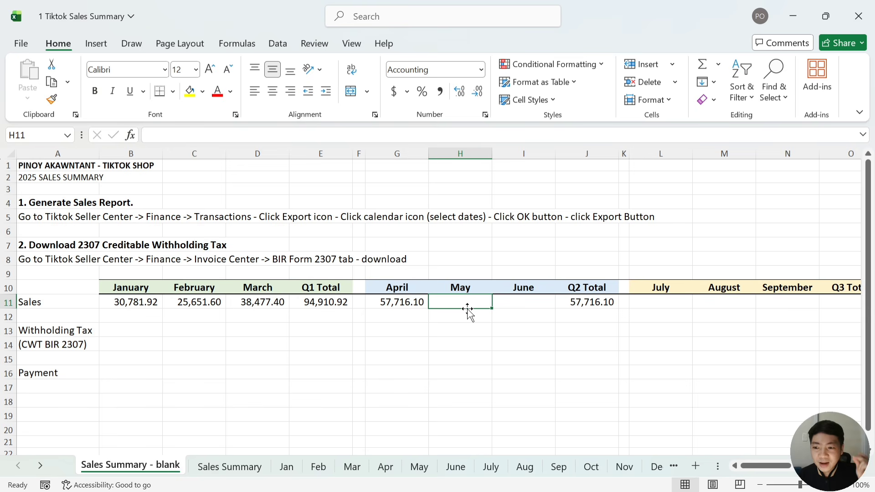
key("ctrl+Page_Down")
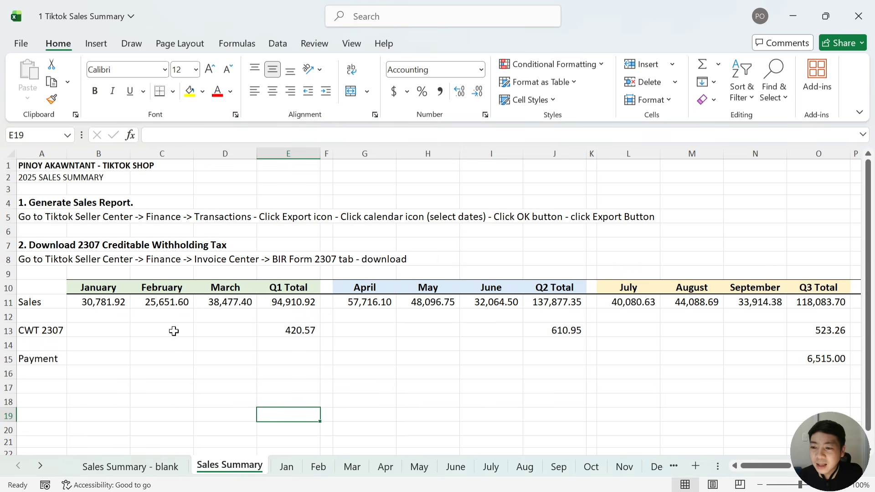
left_click(104, 305)
key("Right")
key("Right")
key("Right")
key("Right")
key("Right")
key("Right")
key("Right")
key("Right")
key("Right")
key("Right")
key("Right")
key("Right")
key("Right")
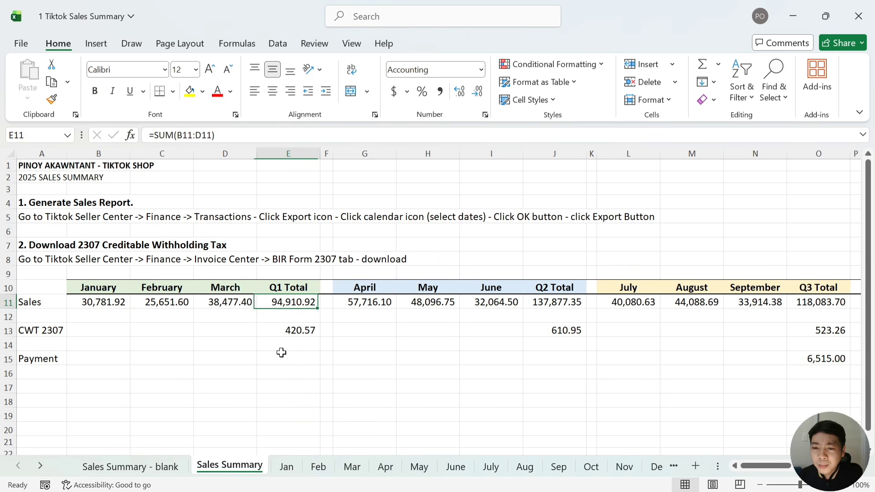
key("Right")
key("Right")
key("Right")
key("Right")
key("Right")
key("Right")
key("Right")
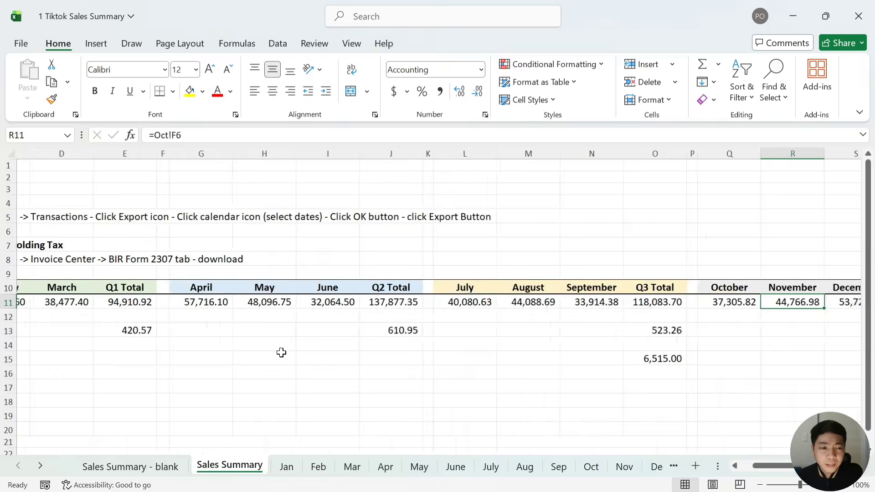
key("Left")
key("Left")
key("Left")
key("Left")
key("Left")
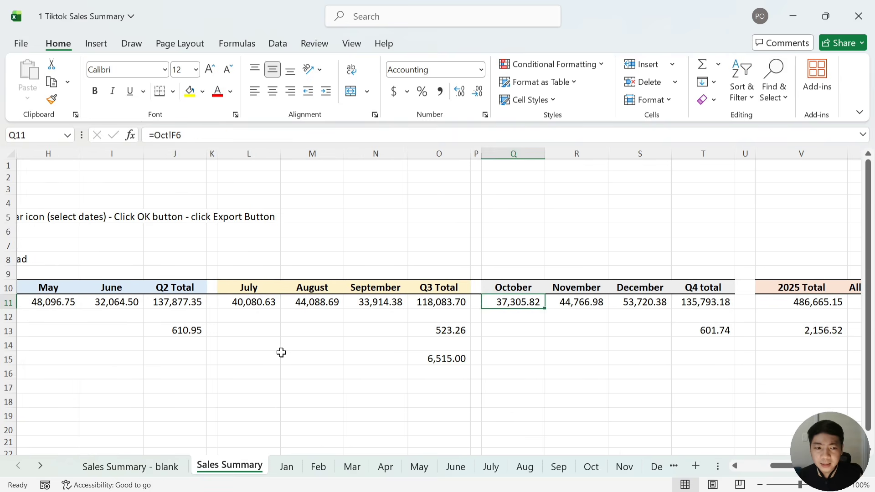
key("Right")
key("Right")
key("Right")
key("Right")
key("Right")
key("Right")
key("Left")
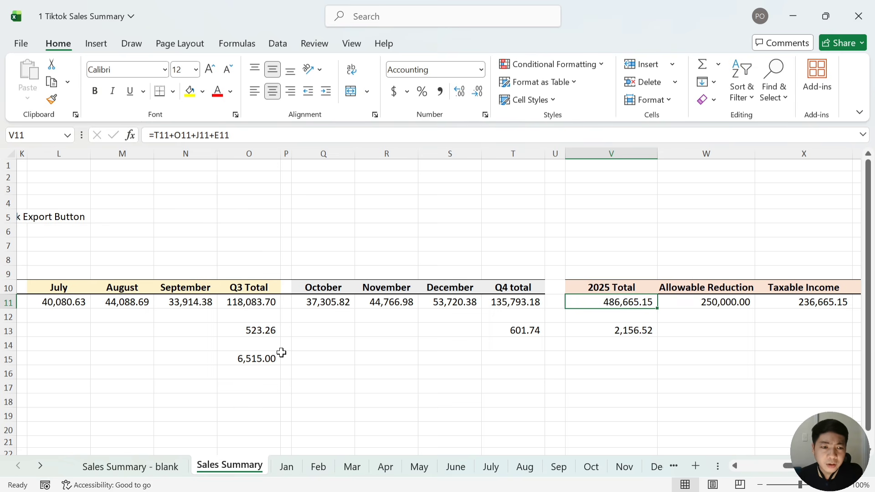
key("Right")
key("Right")
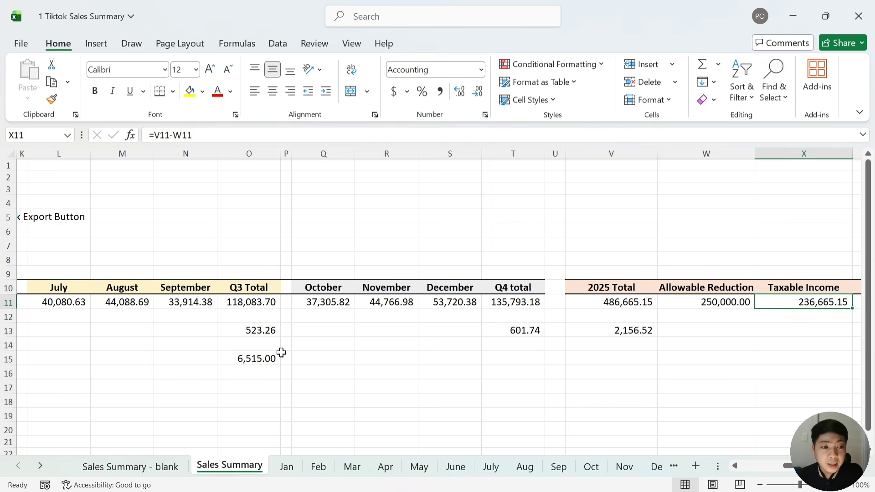
key("Right")
key("Right")
key("Right")
key("Right")
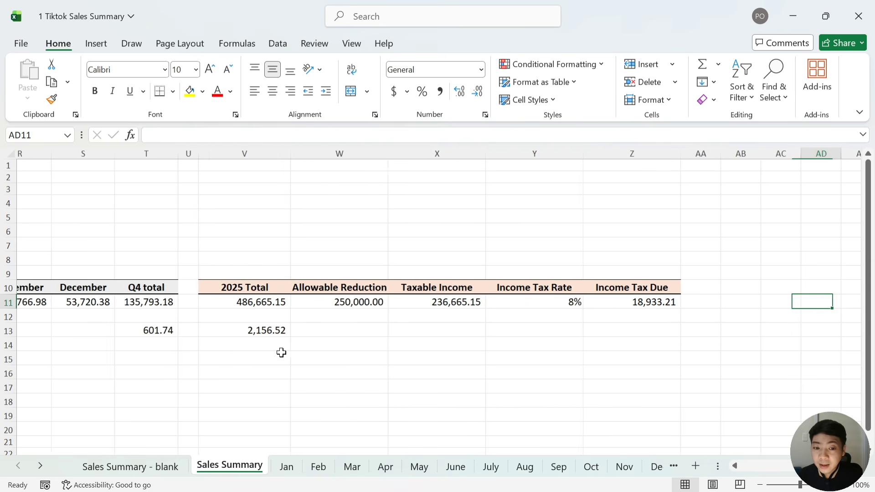
key("Left")
key("Left")
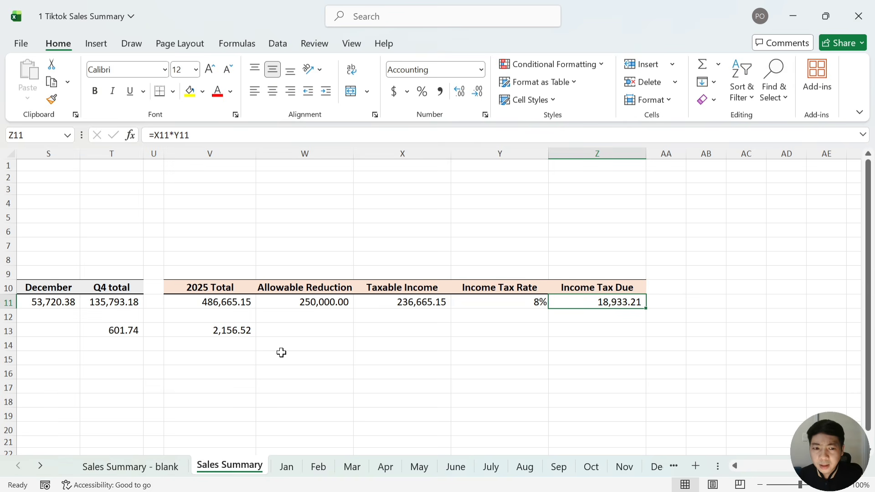
key("Left")
key("Left")
key("Left")
key("Right")
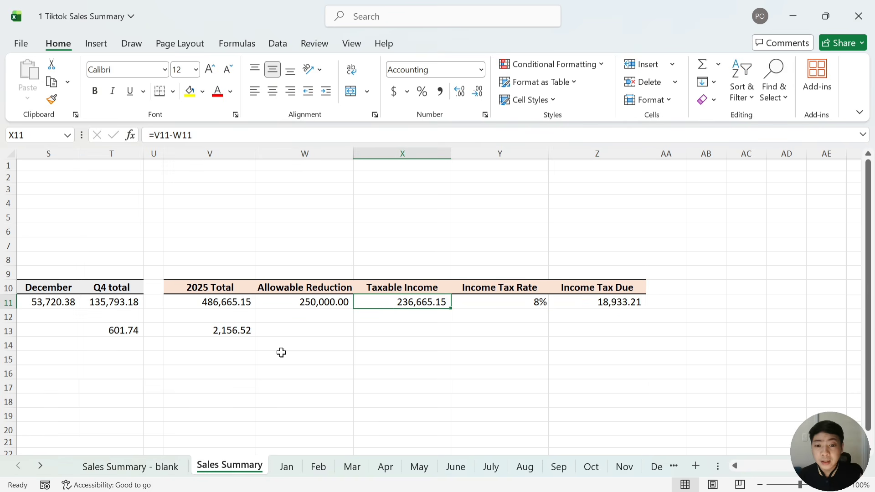
key("Right")
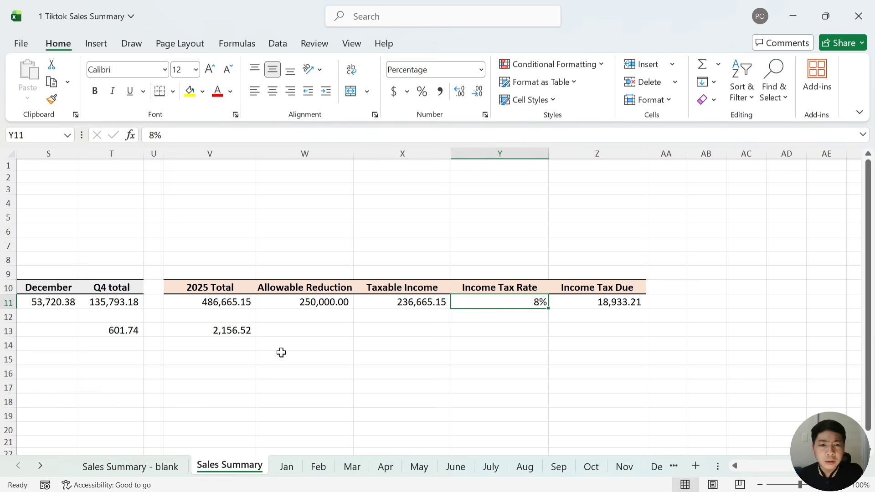
key("Right")
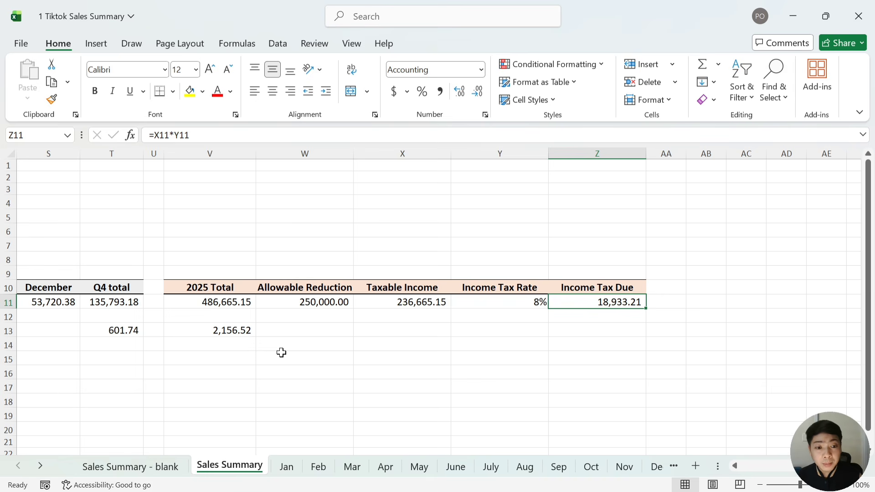
key("Left")
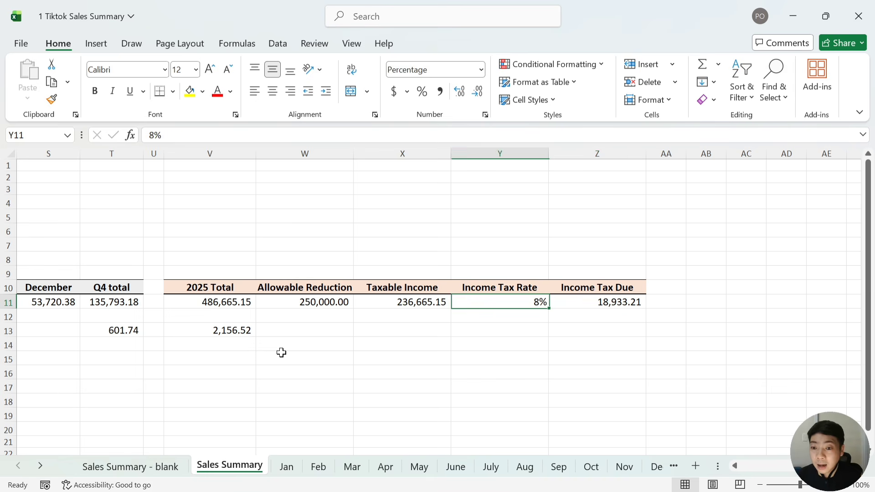
key("Left")
key("Left")
key("Left")
key("Left")
key("Down")
key("Left")
key("Left")
key("Left")
key("Left")
key("Left")
key("Left")
key("Left")
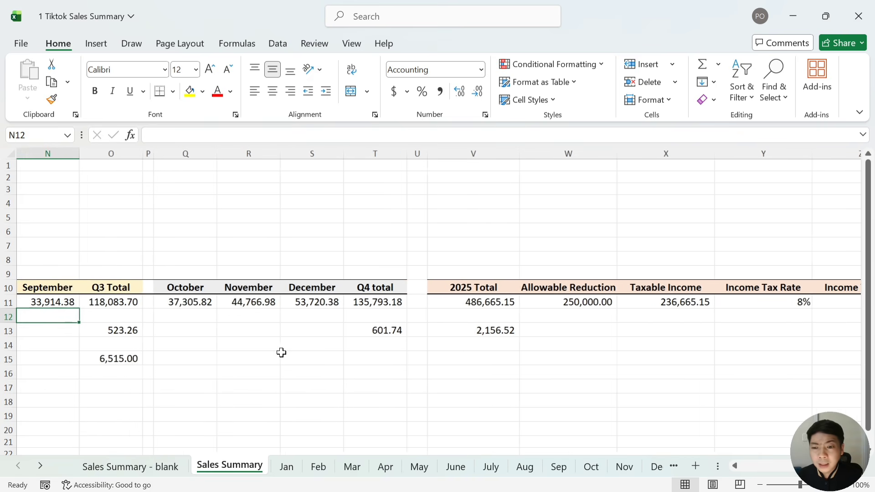
key("Left")
key("Left")
key("Left")
key("Left")
key("Left")
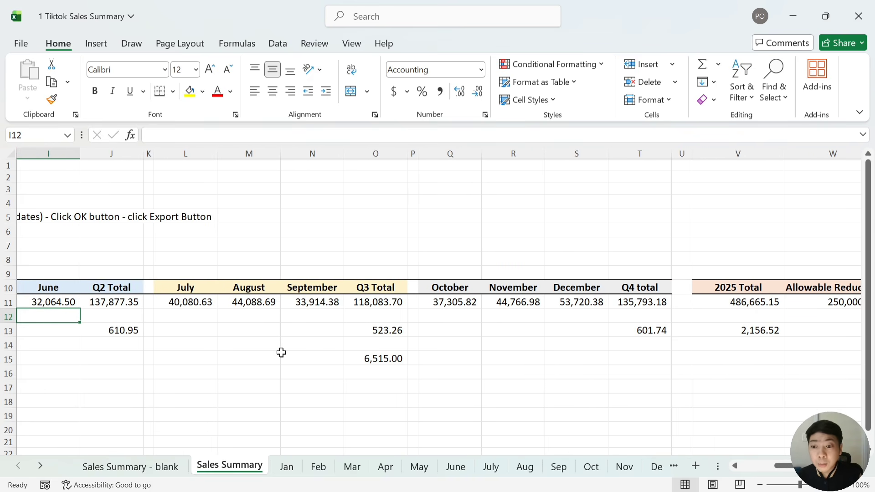
key("Left")
key("Left")
key("Left")
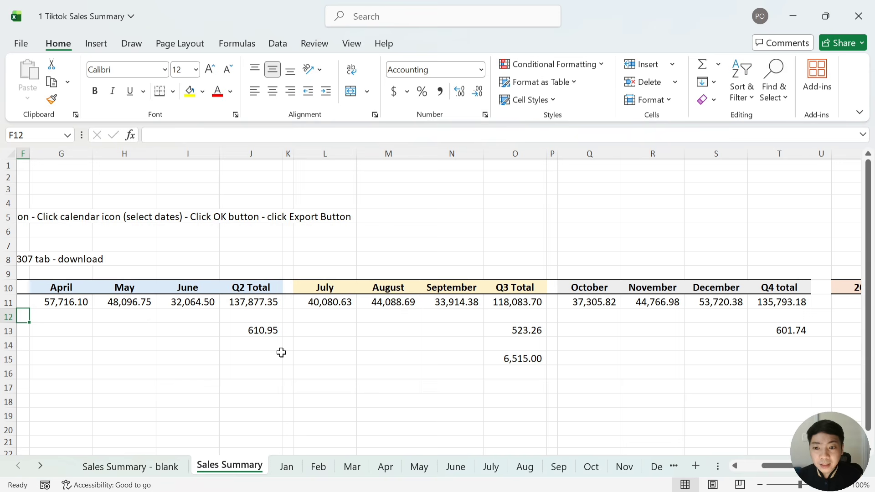
key("Left")
key("Left")
key("Left")
key("Left")
key("Left")
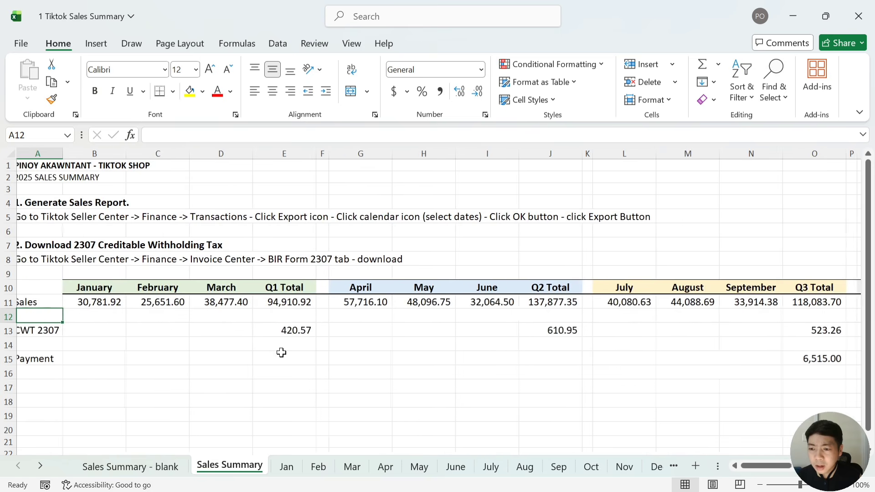
Check CWT 2307 amounts 420.57, 610.95, 523.26 and 601.74, then bring up the Q1 2307 PDF
key("Down")
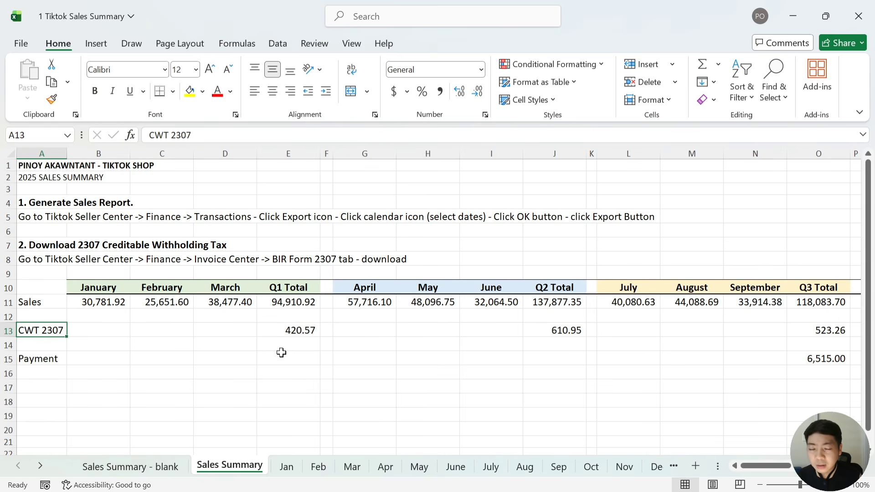
key("Right")
key("Right")
key("Right")
key("Right")
key("Right")
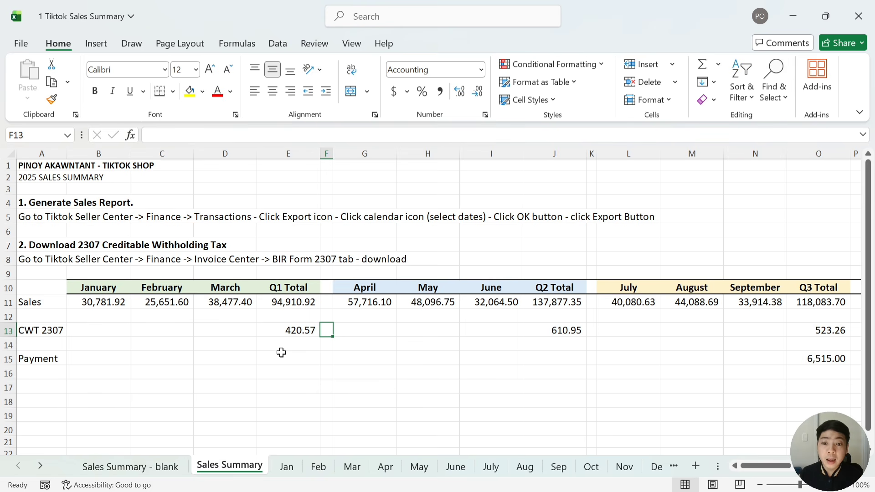
key("Left")
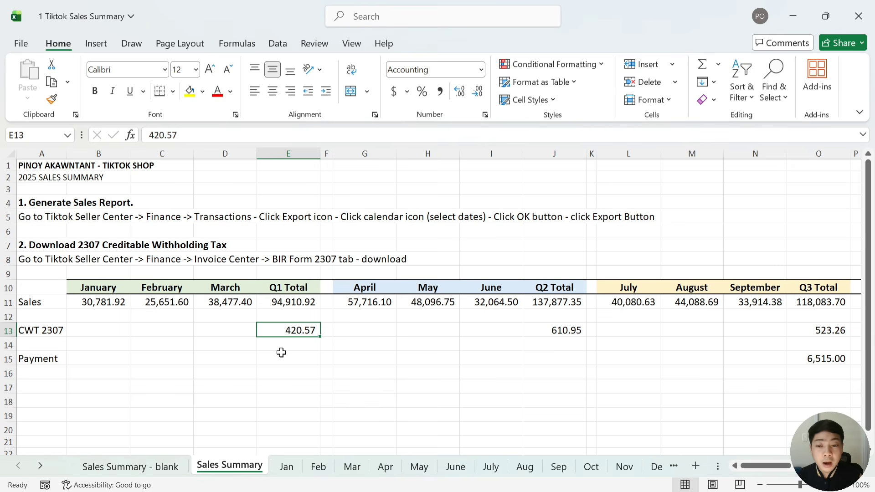
key("Right")
key("Right")
key("Right")
key("Right")
key("Right")
key("Right")
key("Right")
key("Right")
key("Right")
key("Right")
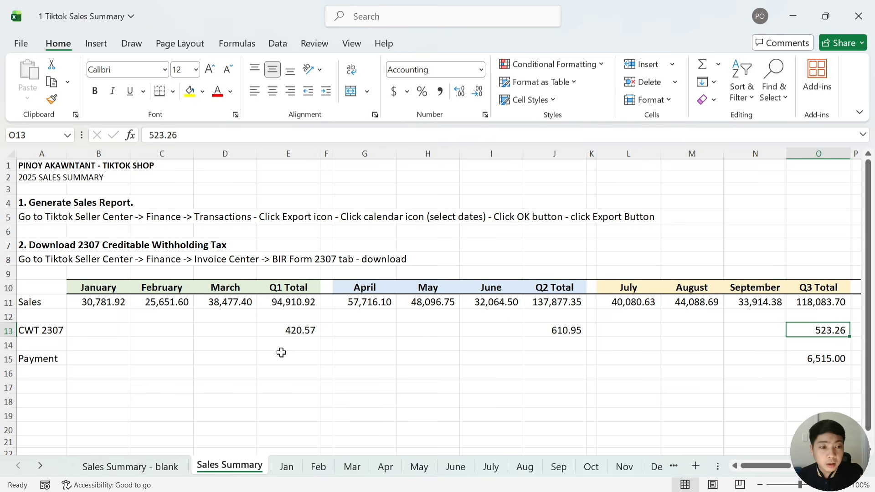
key("Right")
key("Right")
key("Right")
key("Right")
key("Right")
key("Right")
key("Left")
key("Left")
key("Left")
key("Left")
key("Left")
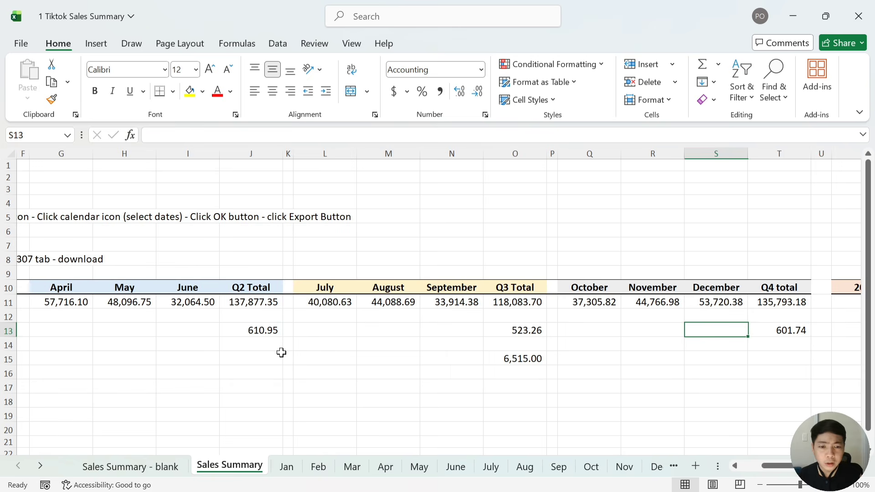
key("Left")
key("Left")
key("Left")
key("Left")
key("Left")
key("Left")
key("Left")
key("Left")
key("Left")
key("Left")
key("Left")
key("Left")
key("Left")
key("Left")
key("Left")
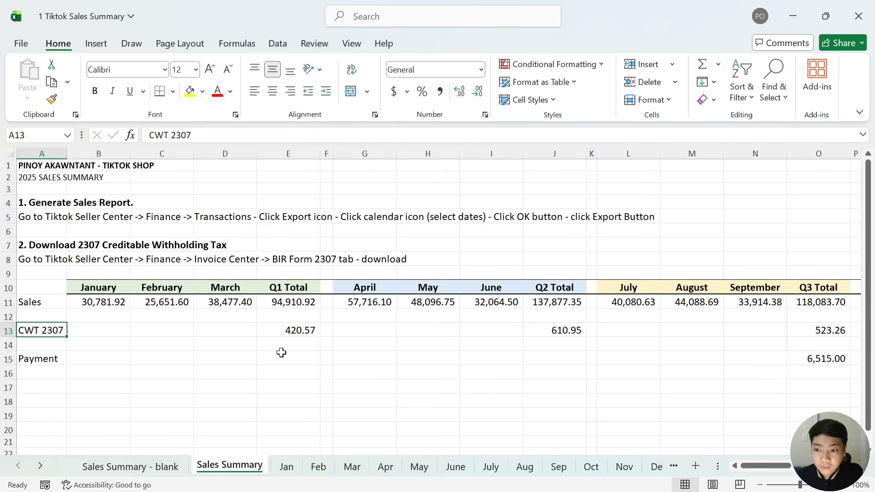
key("Right")
key("Right")
key("alt+Tab")
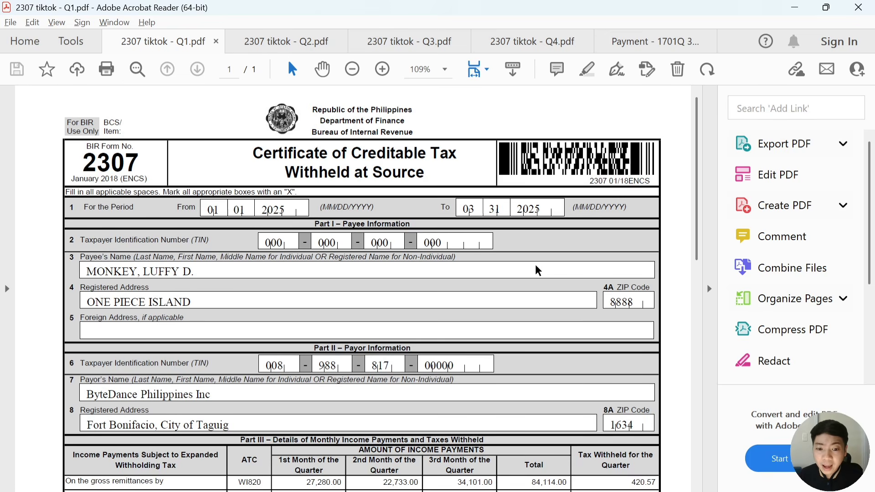
Scroll the Q1 2307 PDF to its Part III Total showing 420.57 withheld, then return to Excel
scroll(536, 264, "down", 2)
scroll(536, 270, "down", 7)
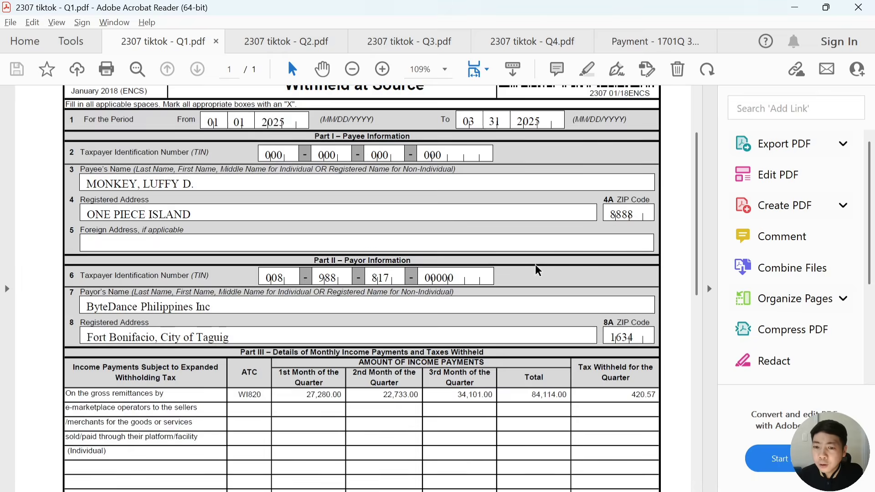
scroll(535, 264, "down", 2)
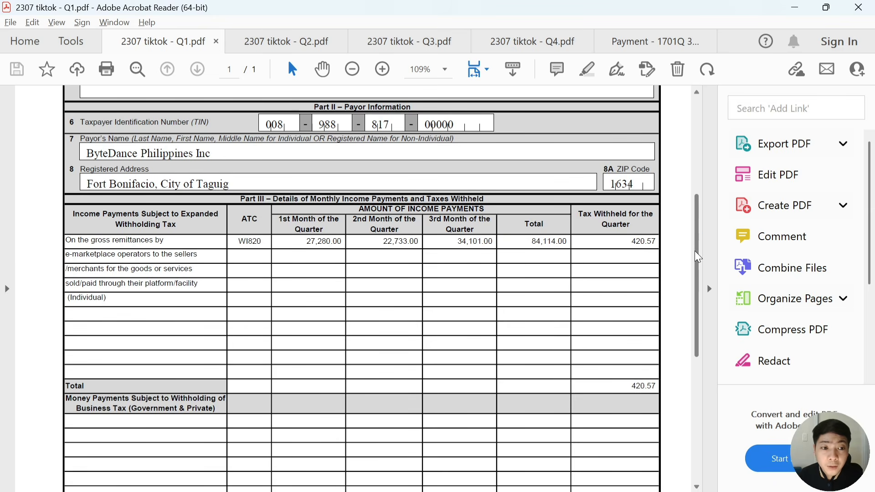
left_click_drag(696, 253, 691, 172)
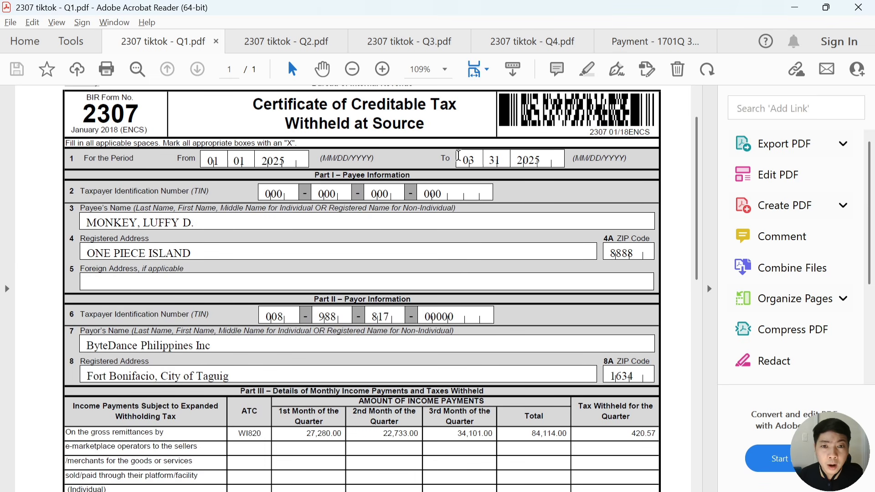
scroll(459, 156, "down", 3)
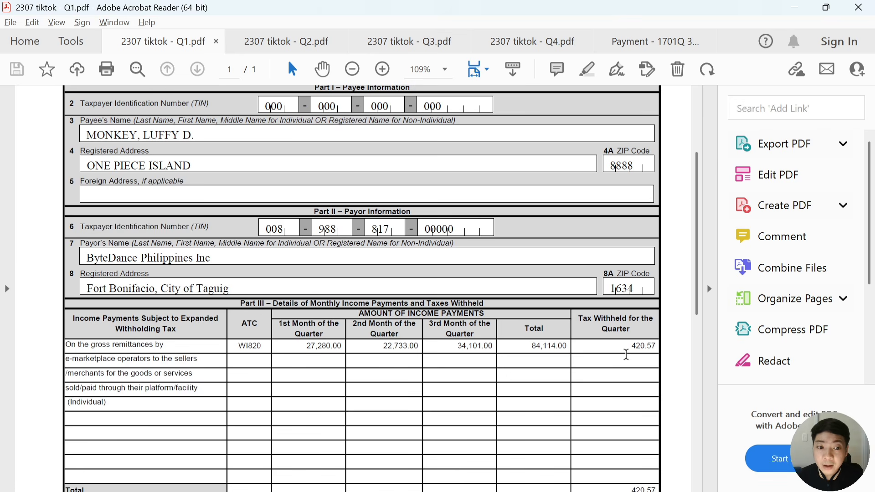
key("alt+Tab")
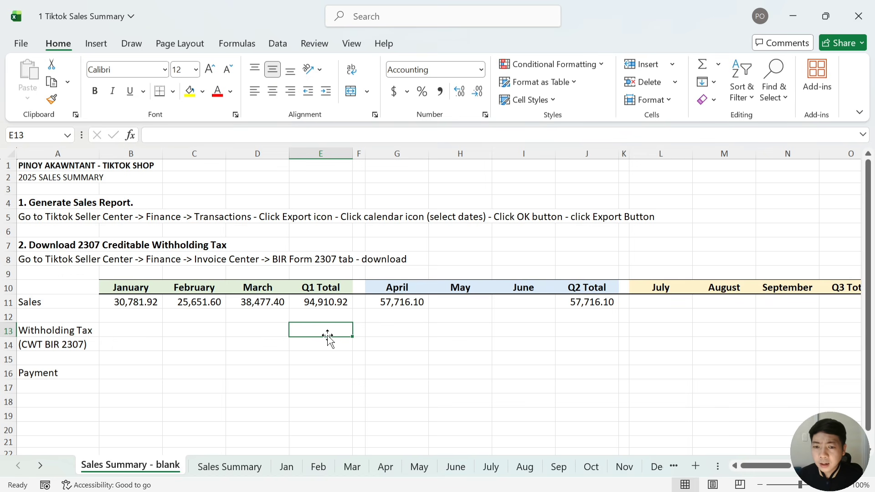
Enter 420.57 as the Q1 withholding tax and compare it with the Q1 certificate
type("4")
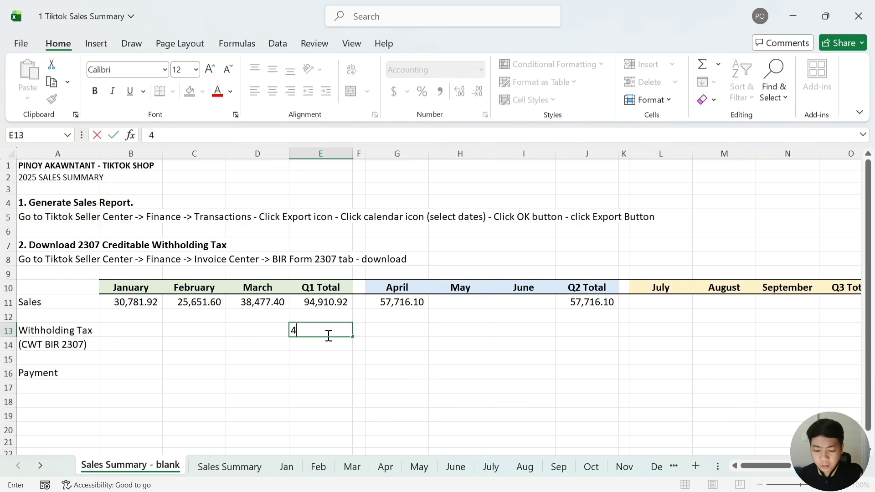
type("20.")
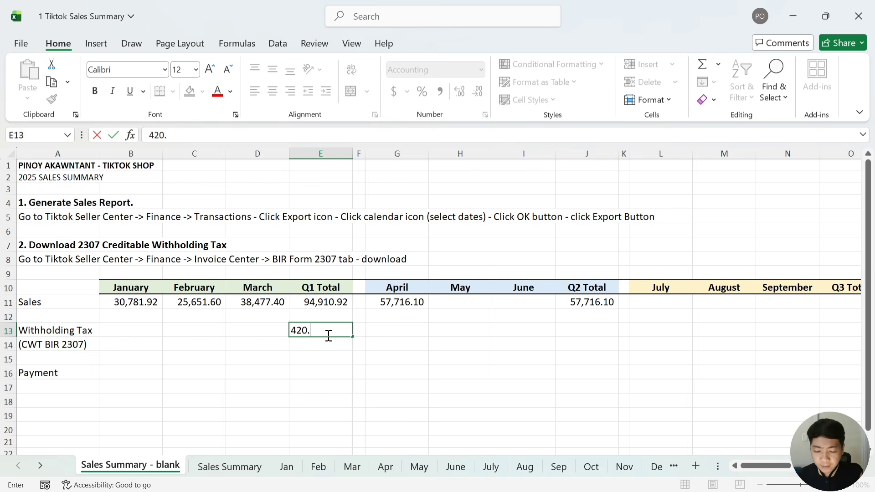
type("57")
key("ctrl+Return")
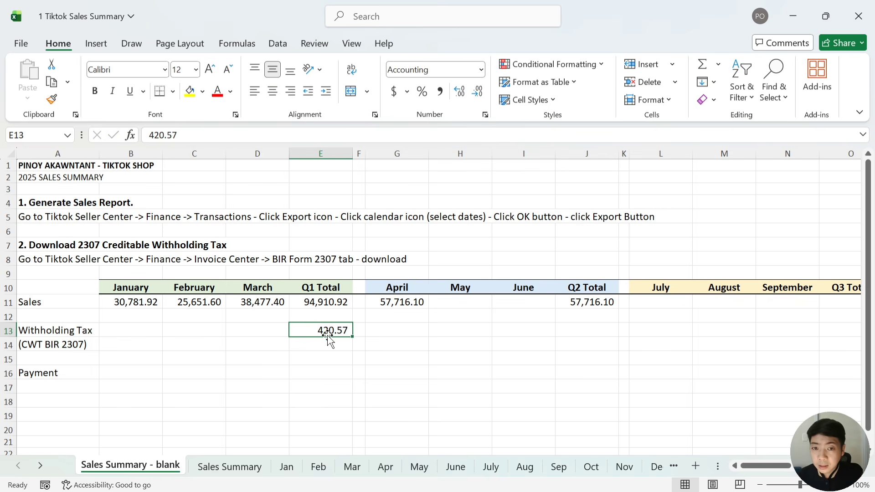
key("alt+Tab")
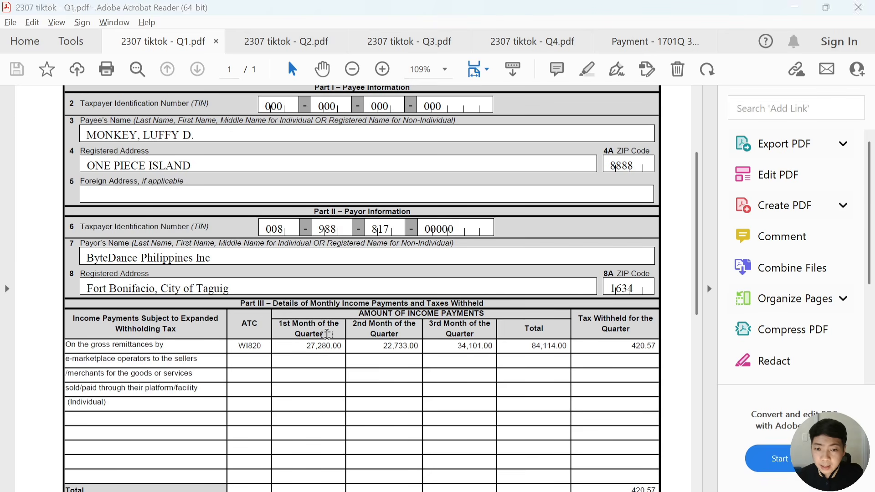
key("alt+Tab")
Read the Q2 2307 certificate and enter its withholding in J13, mistyped as 610.25
left_click(604, 336)
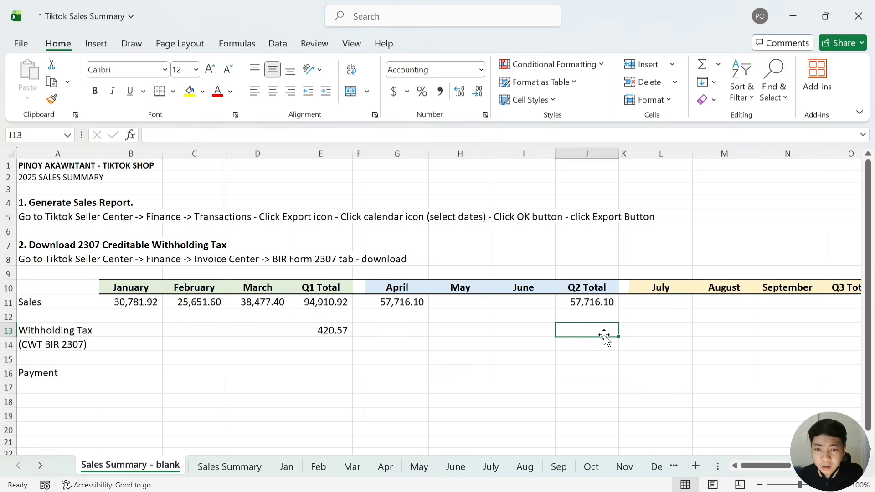
key("alt+Tab")
left_click(293, 48)
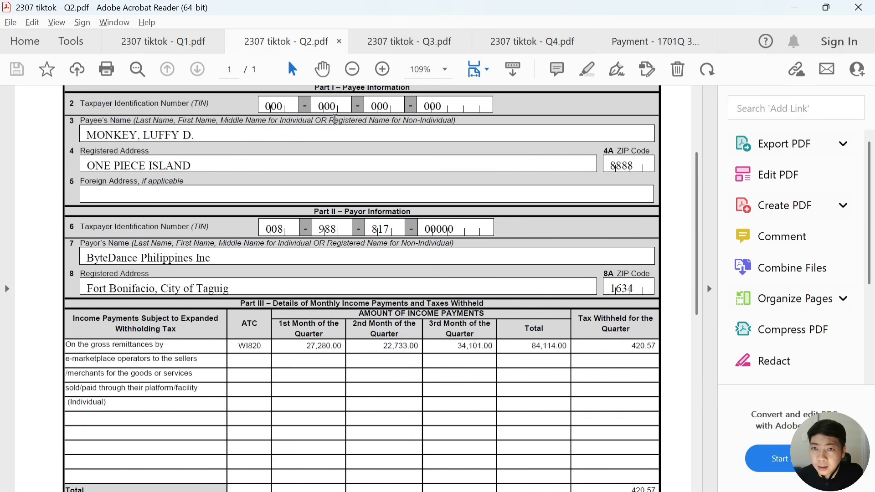
scroll(655, 426, "down", 3)
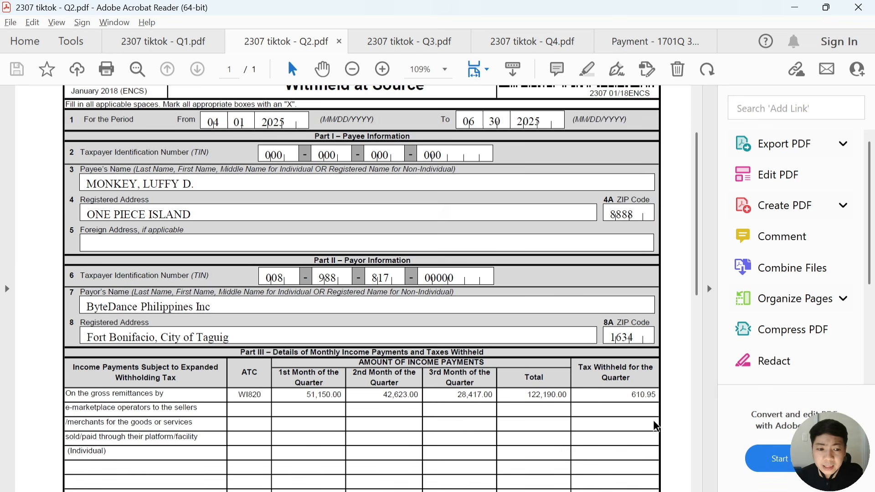
key("alt+Tab")
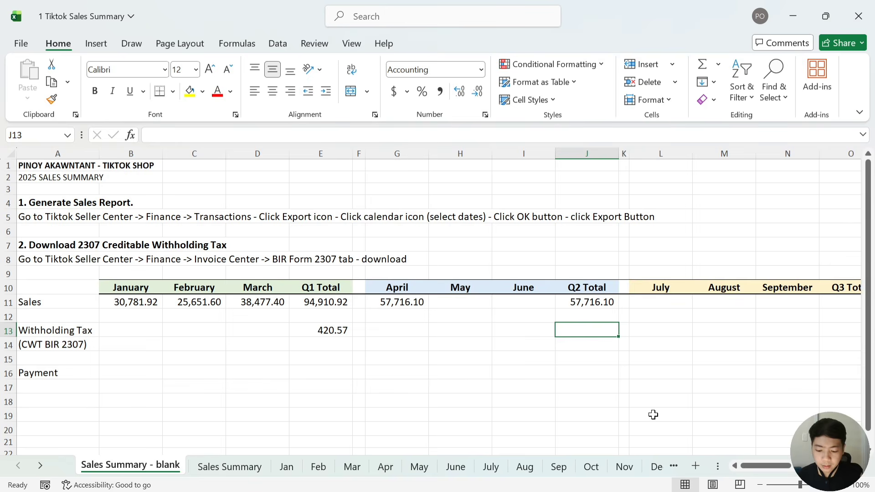
type("610.9")
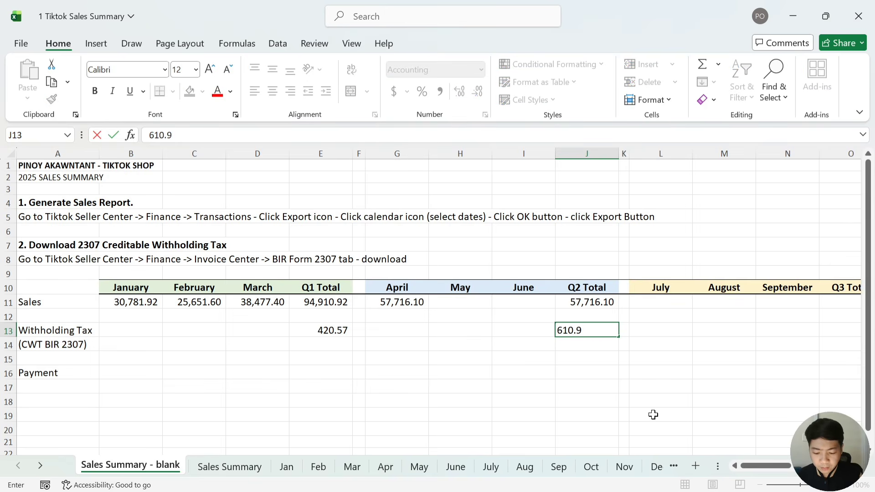
key("BackSpace")
type("25")
key("ctrl+Return")
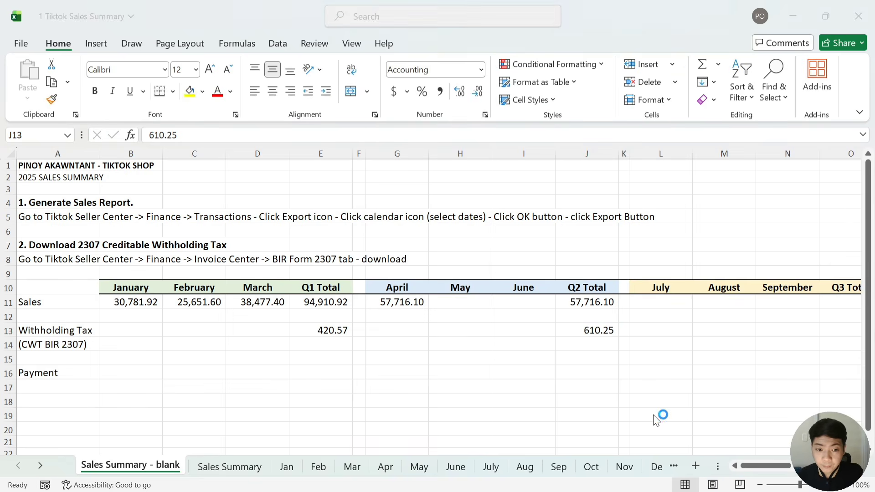
key("alt+Tab")
key("alt+Tab")
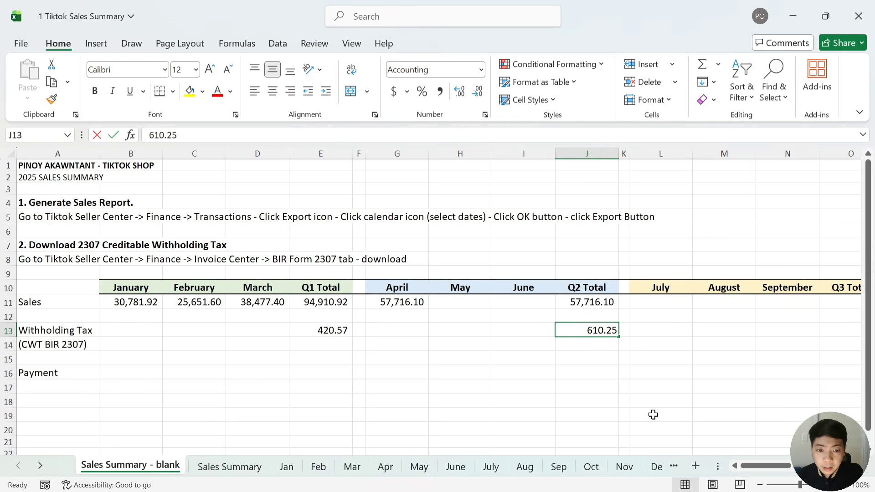
Fix the Q2 withholding tax in J13 to 610.95 and go back to the certificates
key("F2")
key("Left")
key("BackSpace")
type("9")
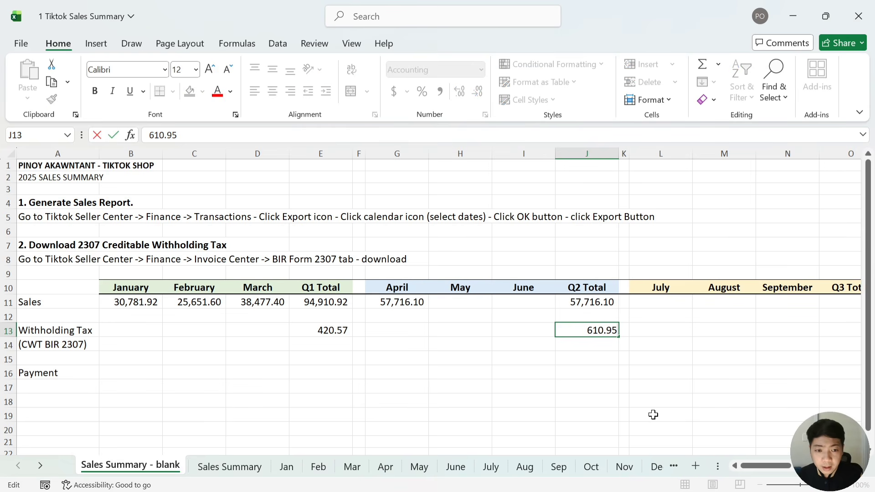
key("Tab")
key("Tab")
key("Tab")
key("Tab")
key("Tab")
key("Tab")
key("Tab")
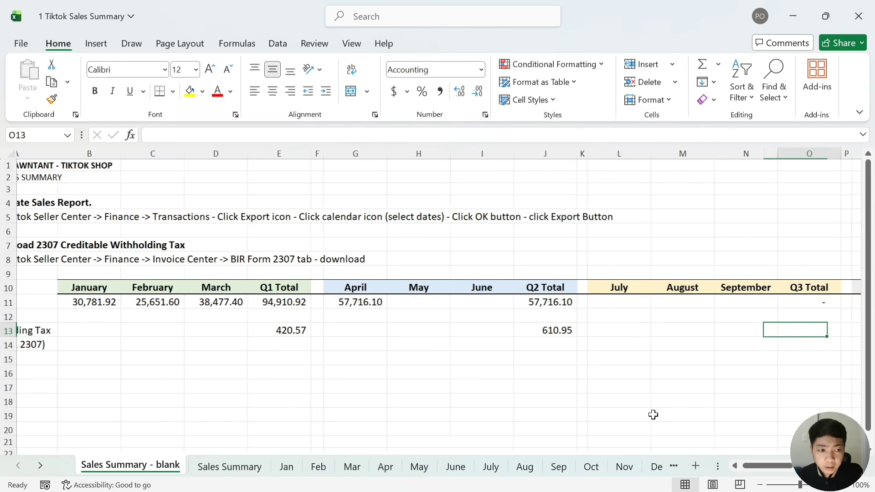
key("shift+Tab")
key("shift+Tab")
key("alt+Tab")
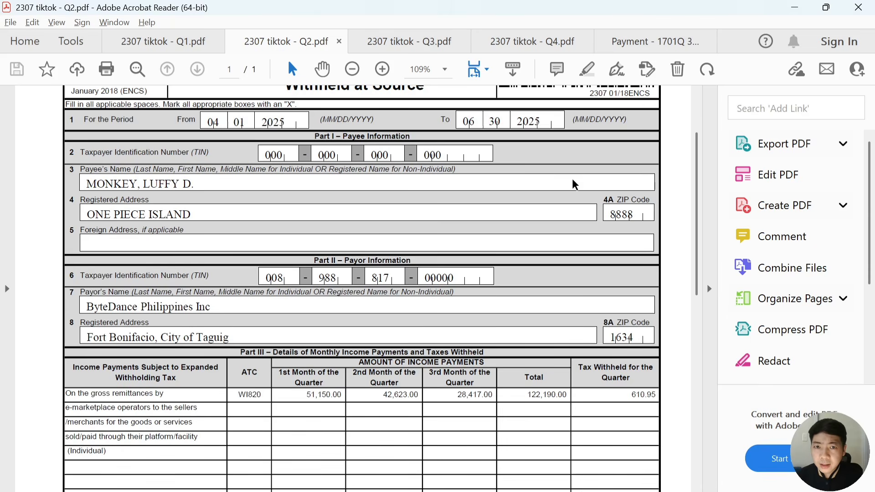
Read the Q3 2307 certificate and record 523.26 as Q3 withholding tax
left_click(418, 50)
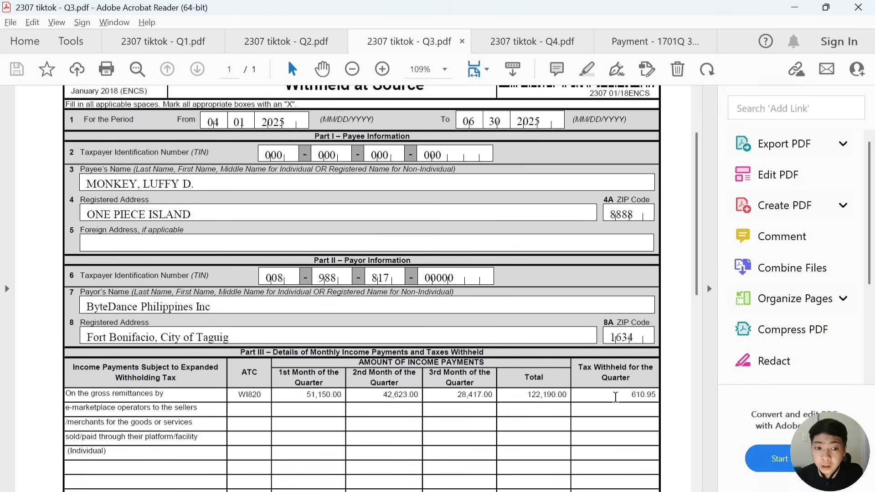
scroll(614, 410, "down", 2)
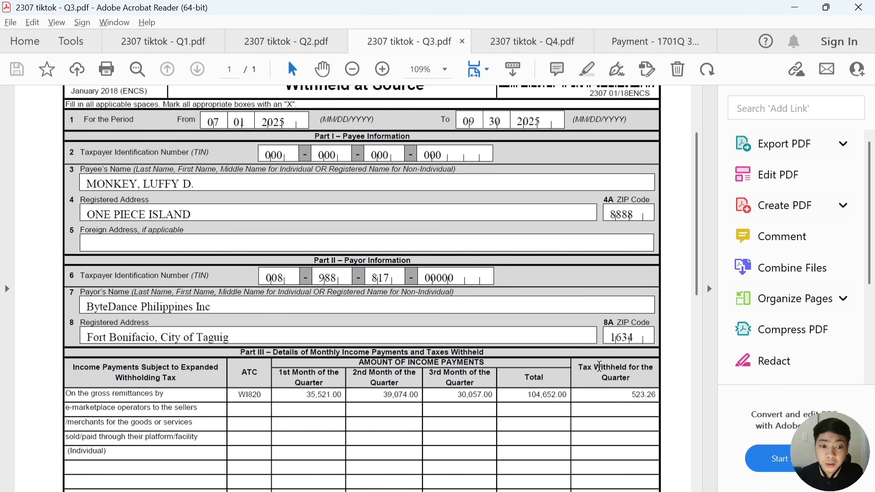
scroll(615, 401, "down", 1)
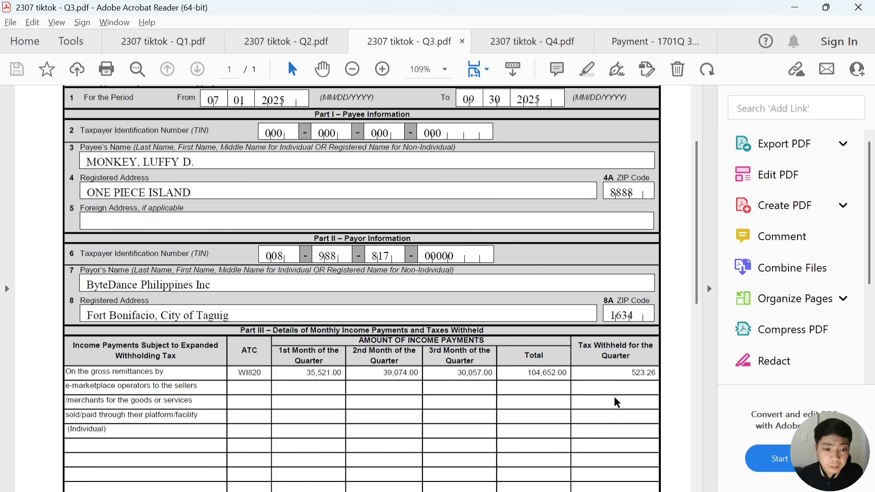
key("alt+Tab")
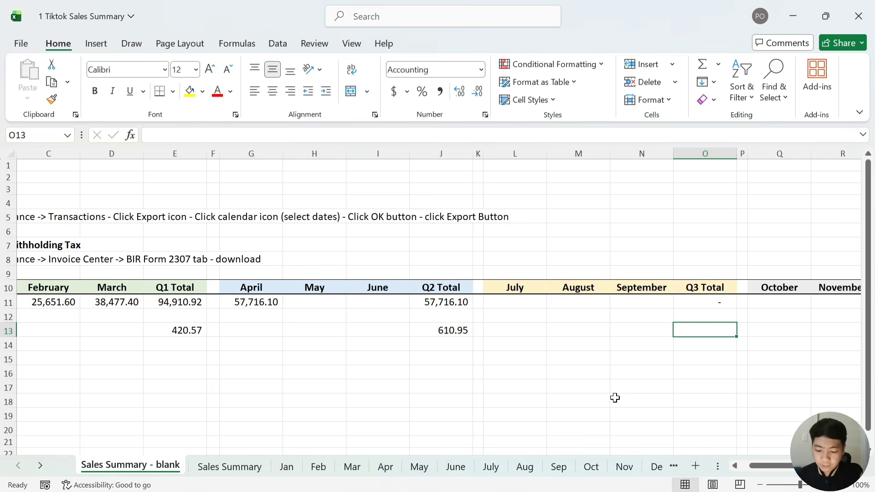
type("523.26")
key("Tab")
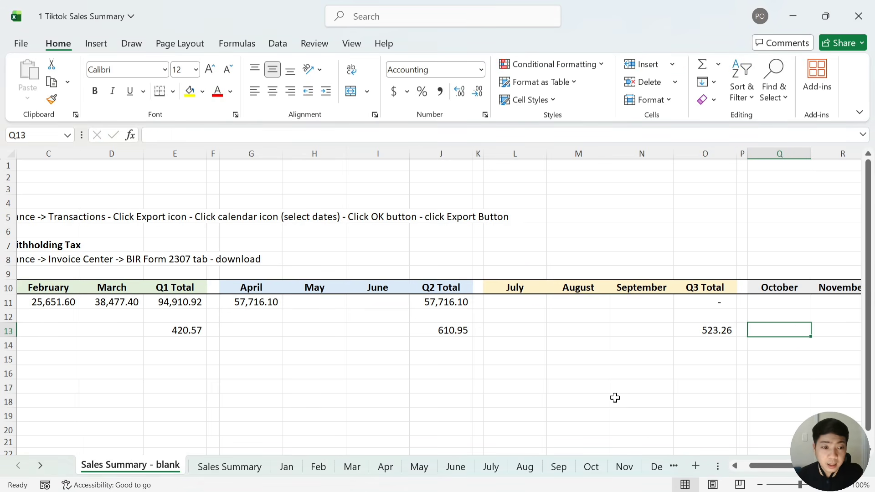
key("Right")
key("Right")
key("Right")
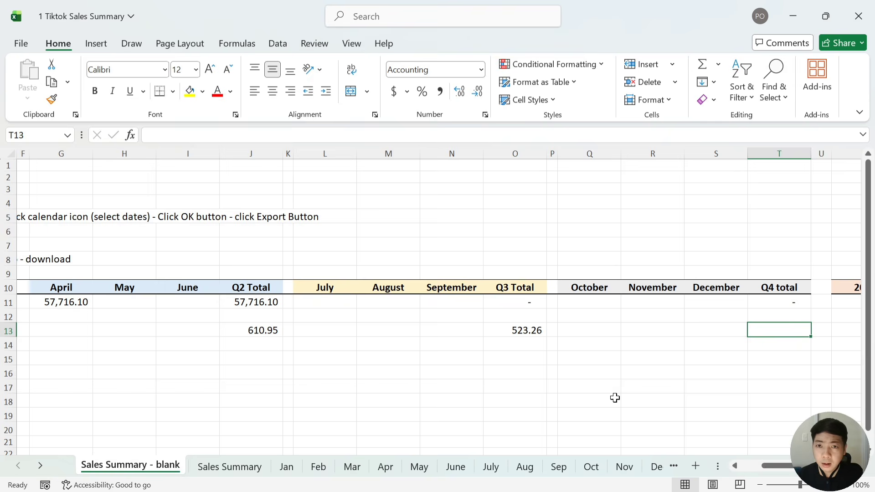
Read the Q4 2307 certificate and record 601.74 as Q4 withholding tax
key("alt+Tab")
left_click(532, 42)
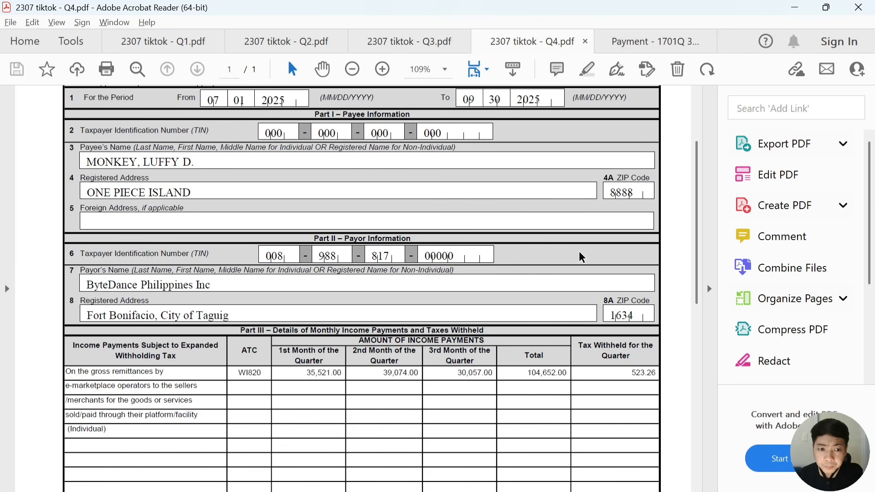
scroll(456, 155, "down", 1)
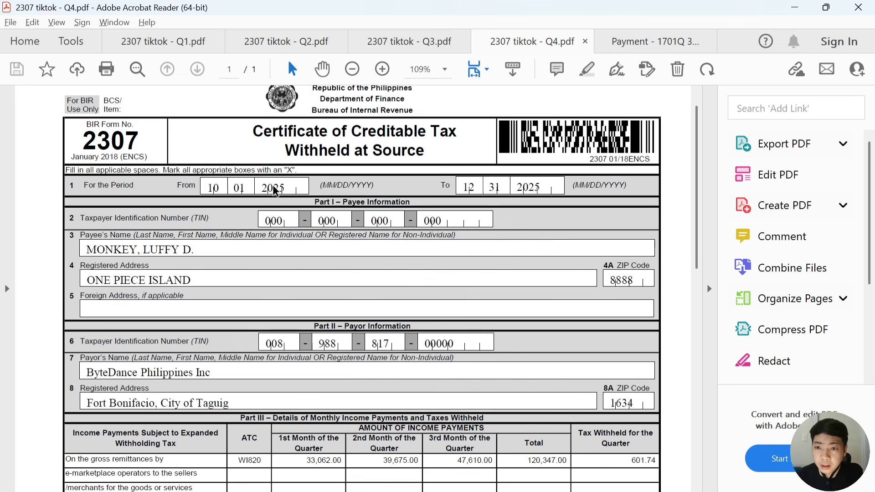
scroll(494, 230, "down", 5)
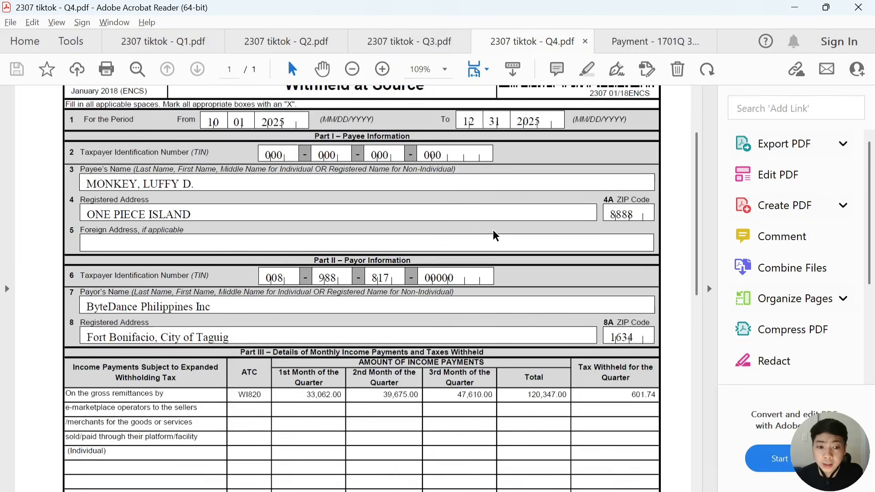
scroll(521, 248, "down", 3)
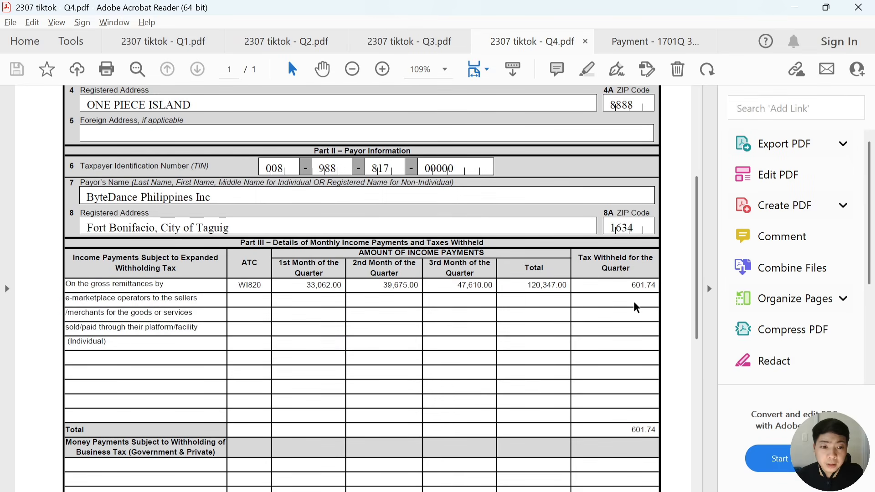
key("alt+Tab")
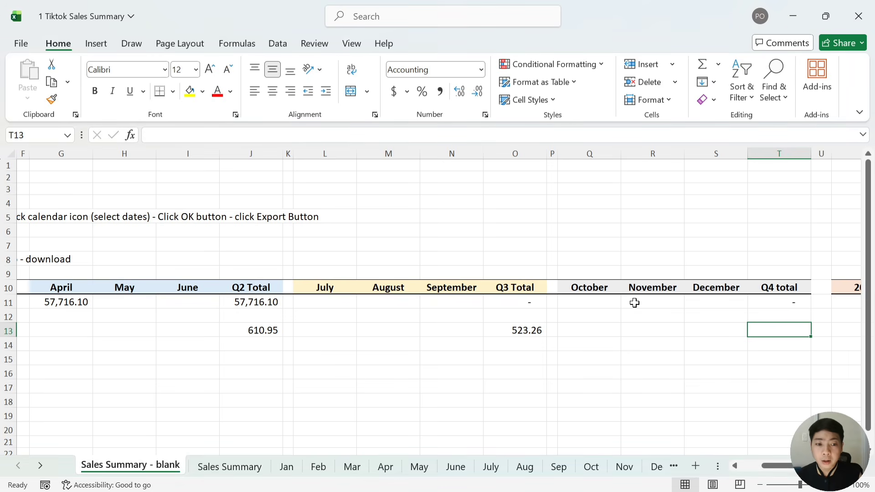
type("601.74")
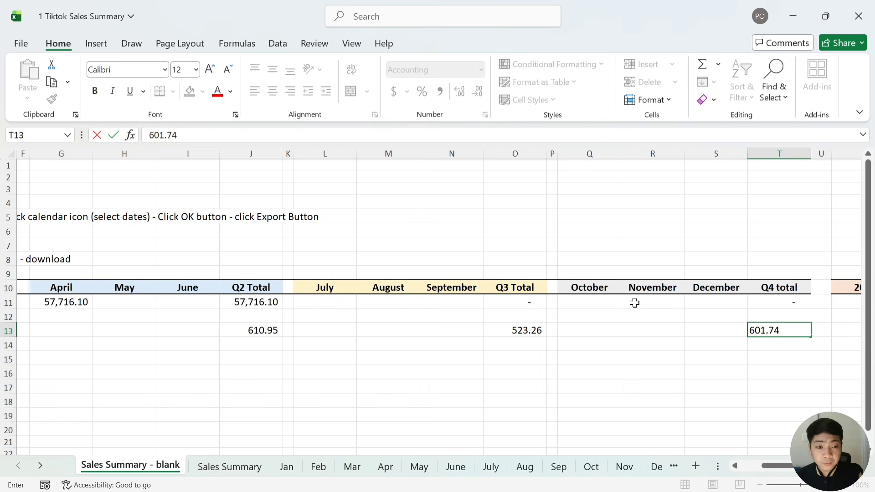
key("Left")
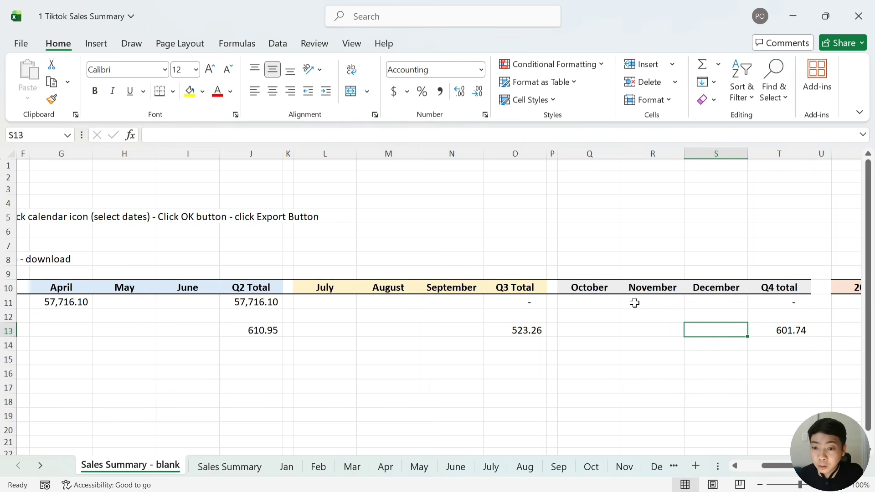
key("Left")
key("Left")
key("Left")
key("Left")
key("Left")
key("Left")
key("Left")
key("Left")
key("Left")
key("Left")
key("Left")
key("Left")
key("Left")
key("Left")
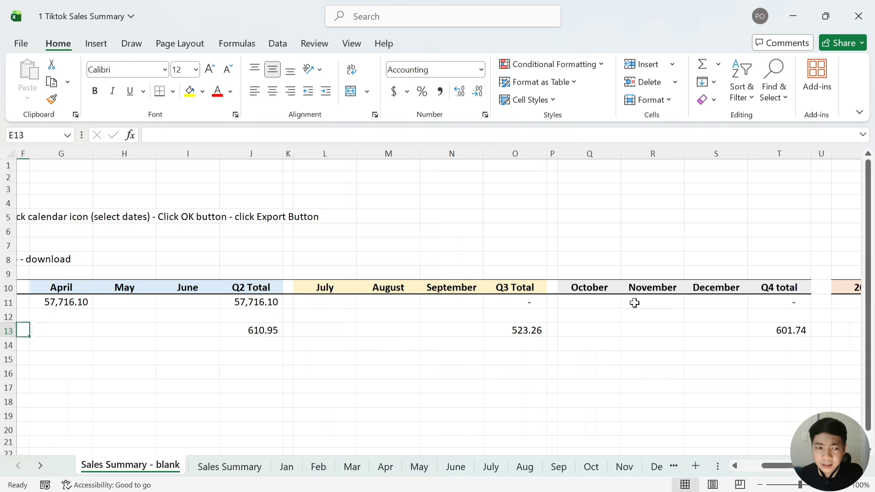
key("Left")
key("Left")
key("Left")
key("Left")
key("Down")
key("Down")
key("Down")
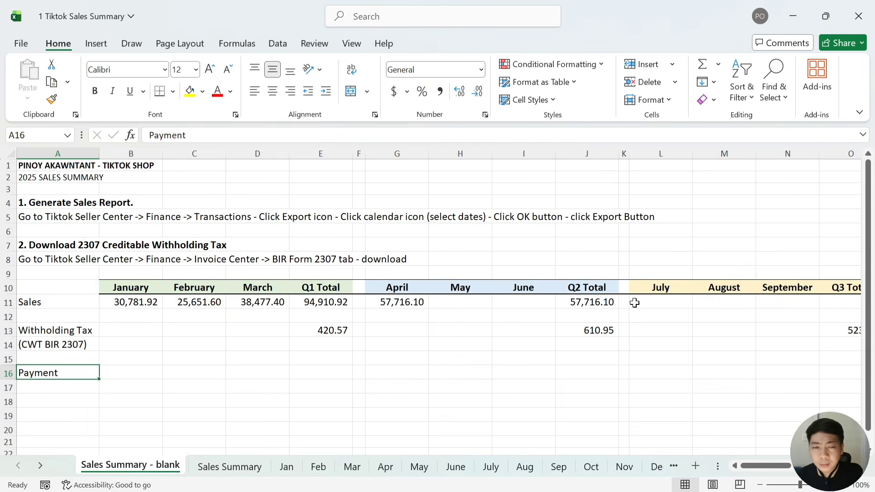
key("Right")
key("Right")
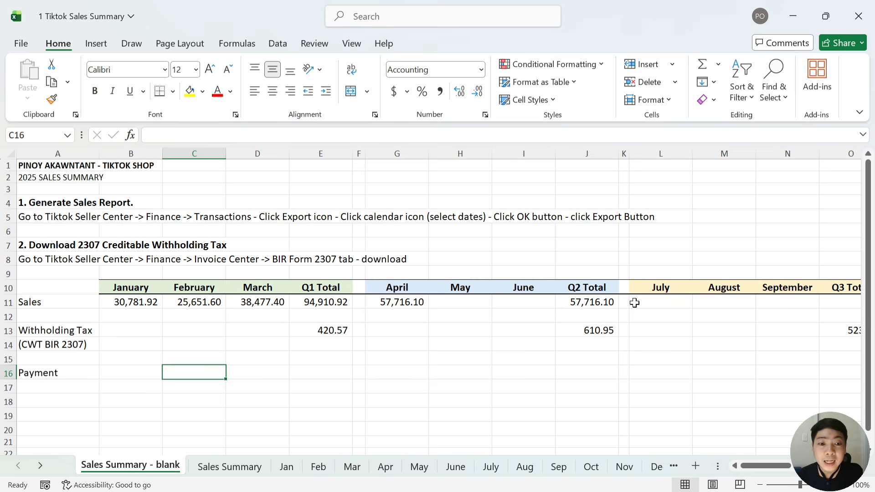
key("Right")
key("Right")
key("Right")
key("Right")
key("Right")
key("Right")
key("Right")
key("Right")
key("Right")
key("Right")
key("Right")
key("Right")
key("Right")
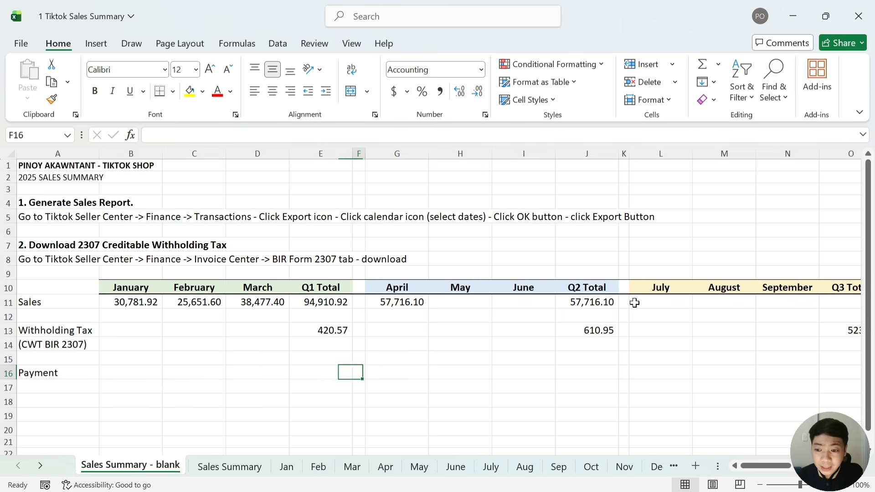
key("Left")
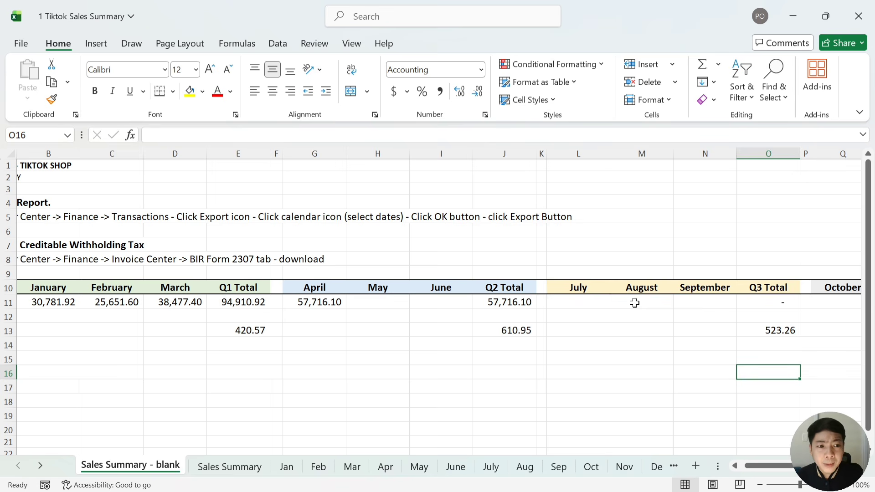
scroll(635, 302, "right", 1)
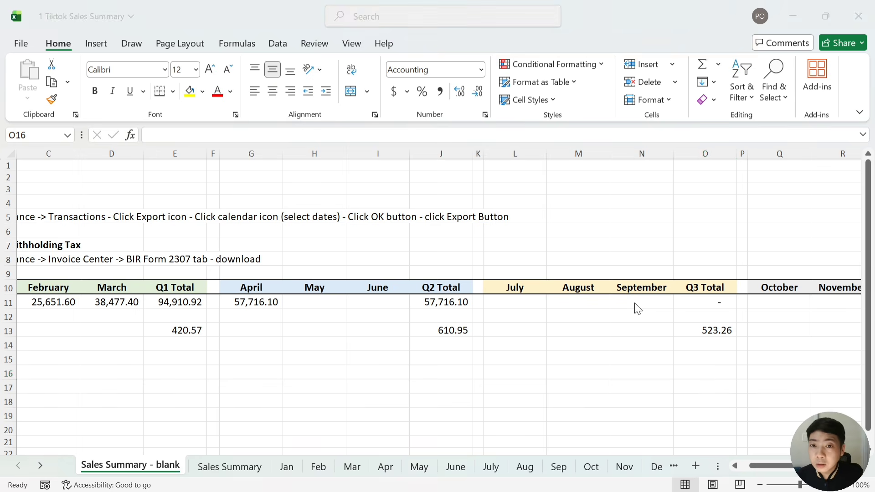
key("alt+Tab")
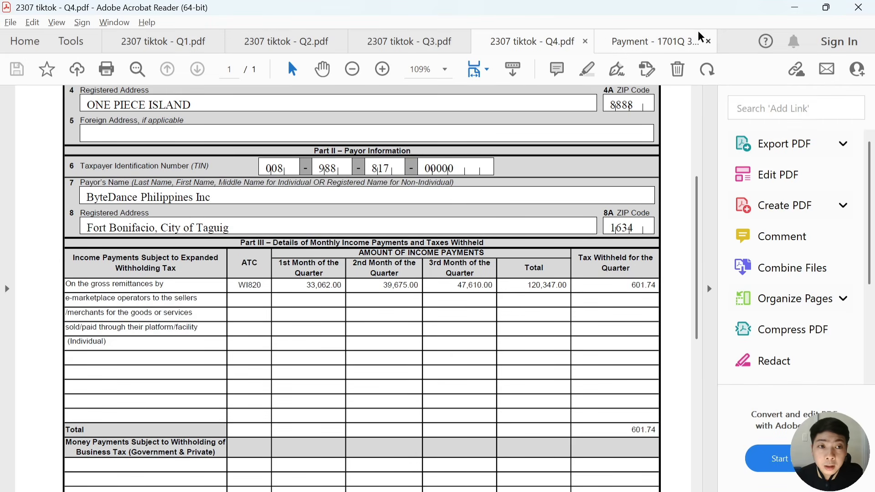
left_click(675, 42)
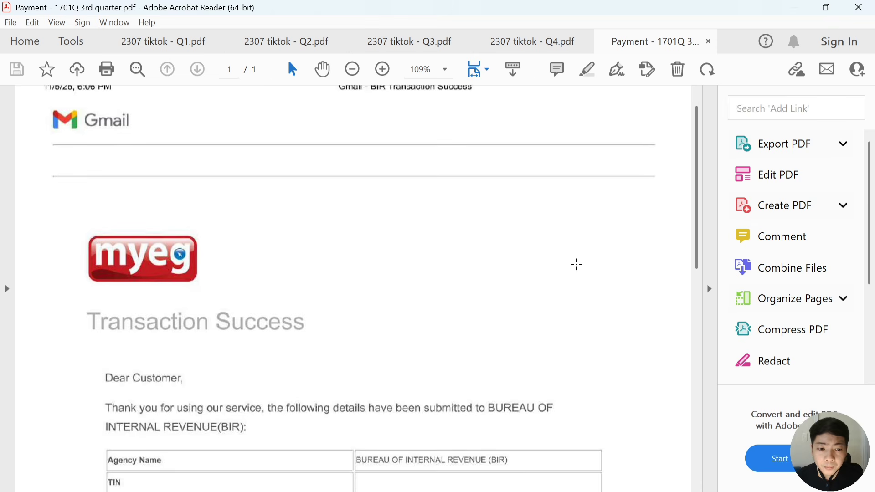
scroll(576, 260, "down", 4)
scroll(576, 254, "down", 7)
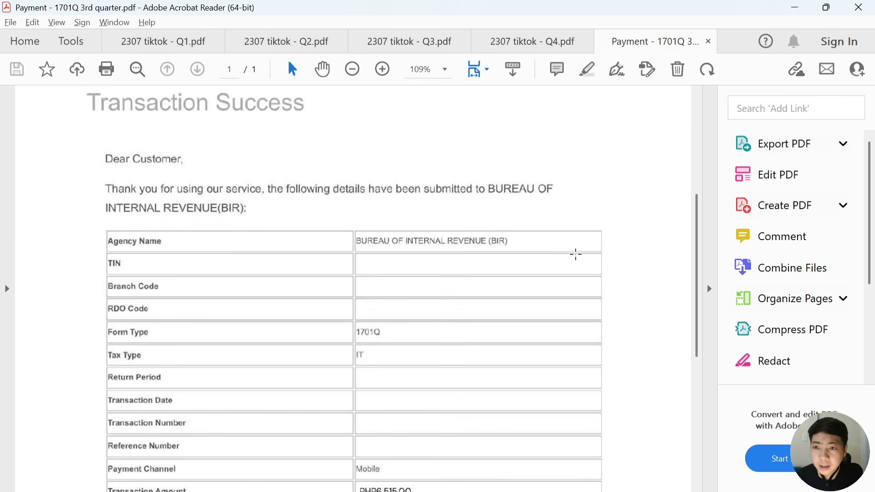
scroll(282, 216, "down", 1)
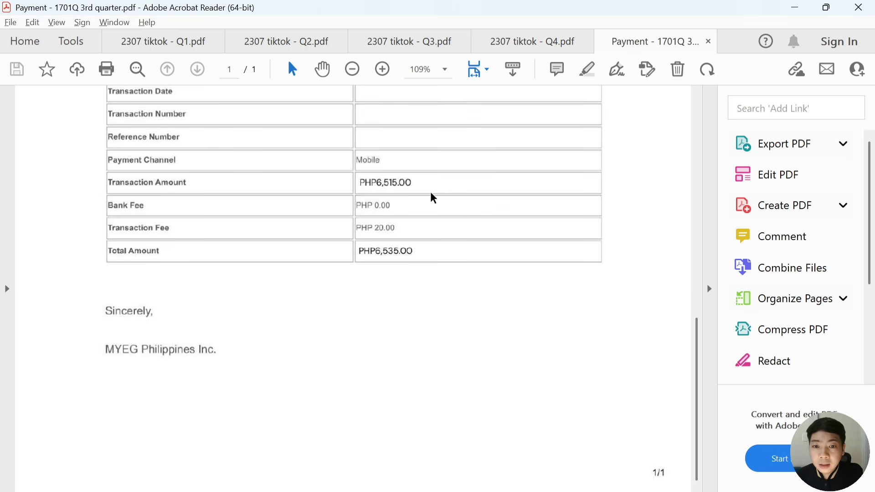
Enter the 6,515 Q3 payment in O16 of Sales Summary - blank
key("alt+Tab")
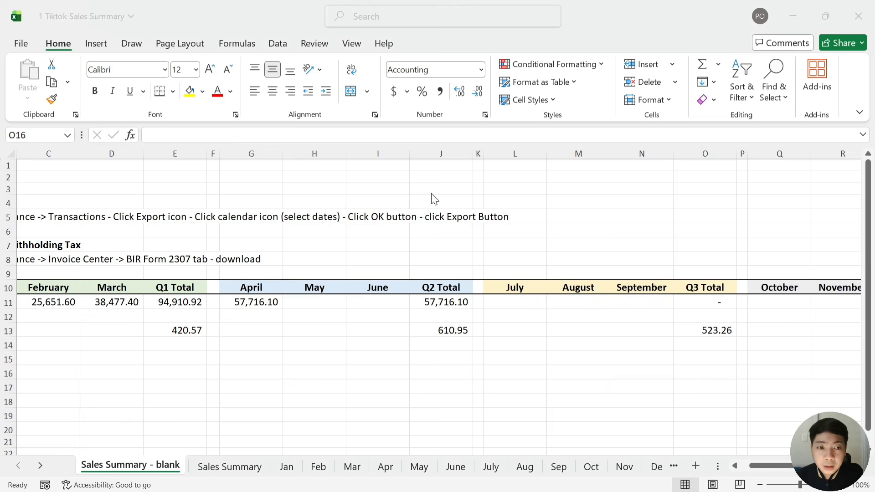
type("6,51")
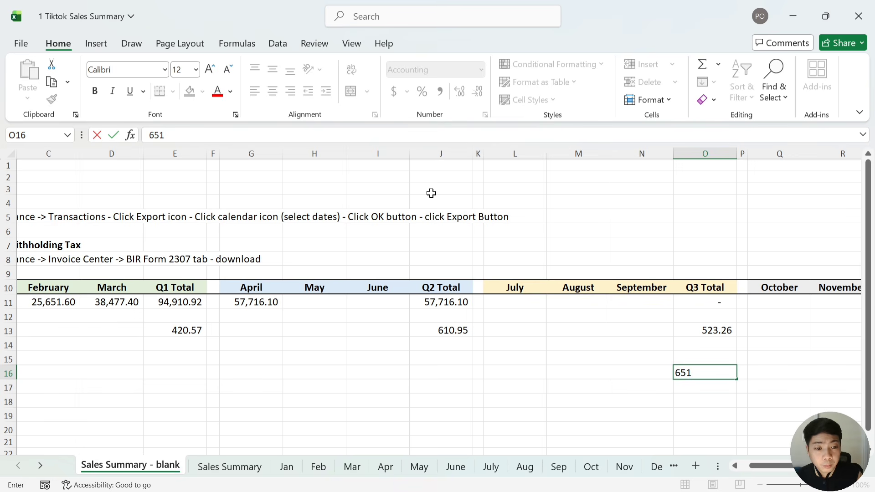
type("5")
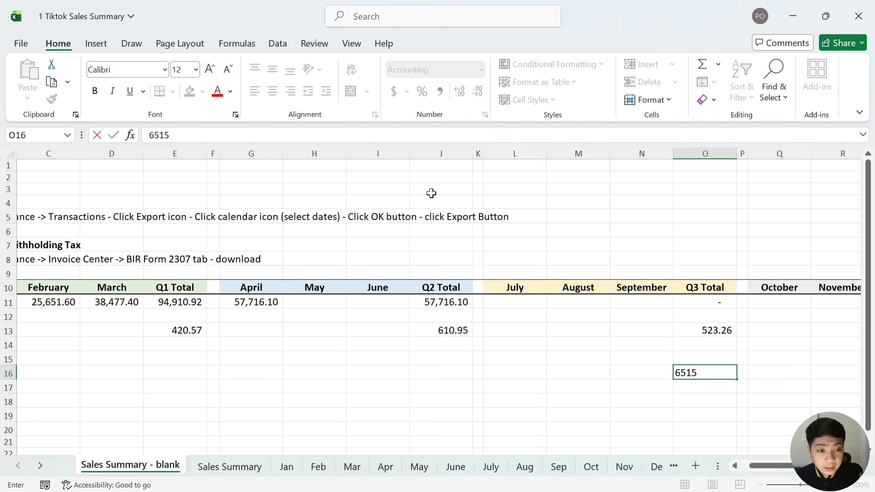
key("Right")
key("Left")
key("Right")
key("Right")
key("Right")
key("Right")
key("Right")
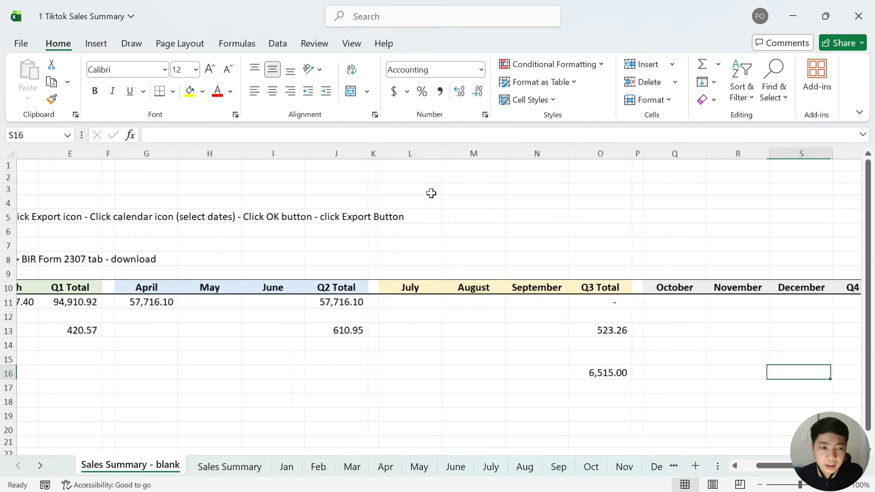
key("Left")
key("Left")
key("Left")
key("Left")
key("Left")
key("Left")
key("Left")
key("Left")
key("Left")
key("Left")
key("Left")
key("Left")
key("Left")
key("Left")
key("Left")
key("Left")
key("Left")
key("Left")
key("Left")
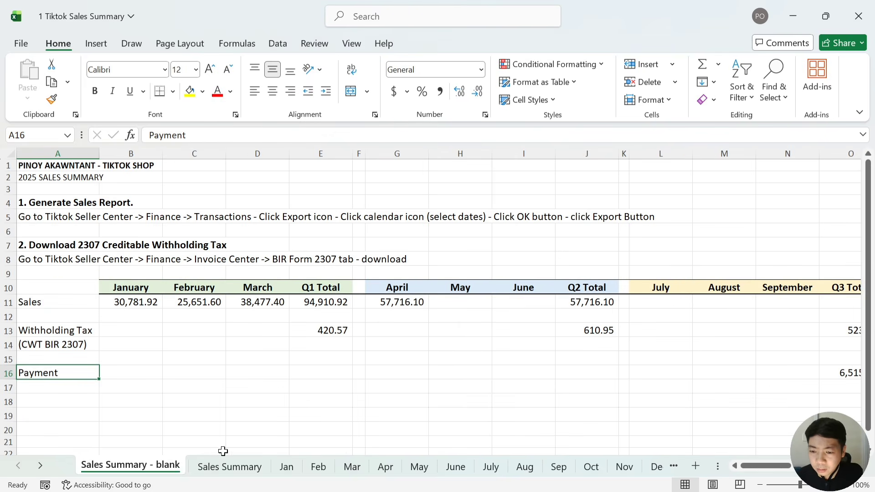
On the completed Sales Summary sheet, review the Payment row and 2025 Total columns (CWT 2,156.52)
left_click(233, 465)
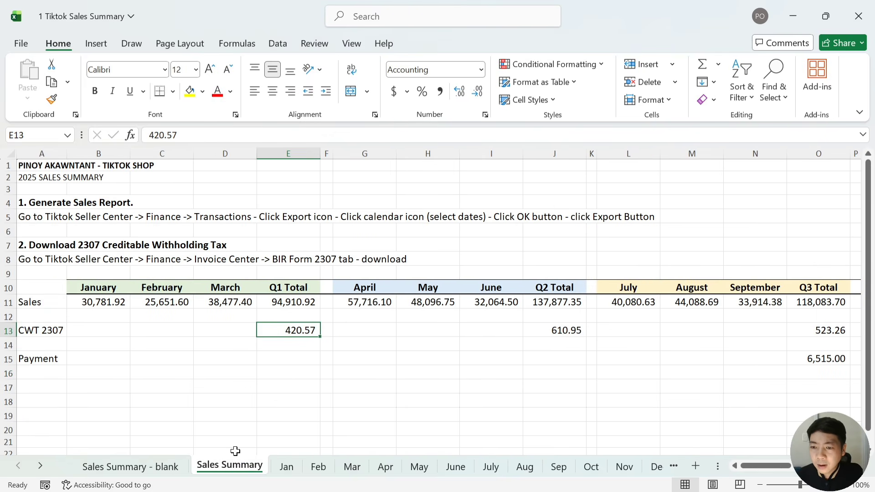
key("Down")
key("Down")
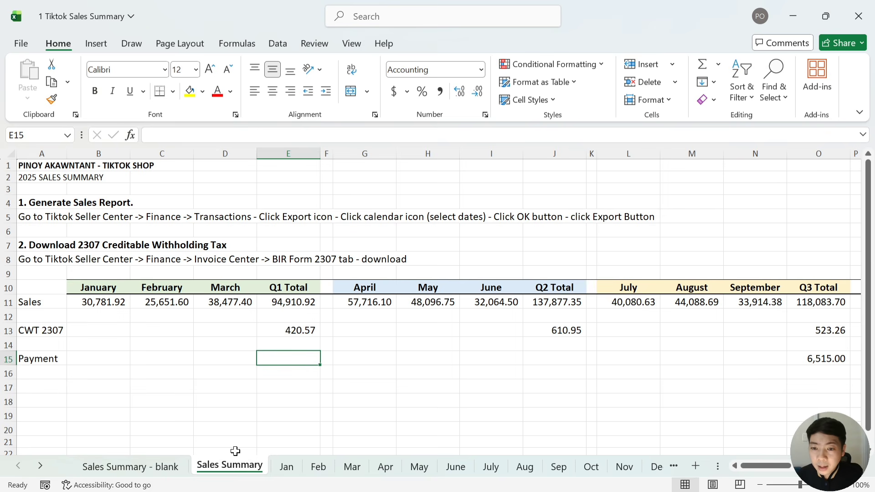
key("Right")
key("Down")
key("Up")
key("Right")
key("Right")
key("Right")
key("Right")
key("Right")
key("Right")
key("Right")
key("Right")
key("Right")
key("Right")
key("Right")
key("Right")
key("Right")
key("Right")
key("Right")
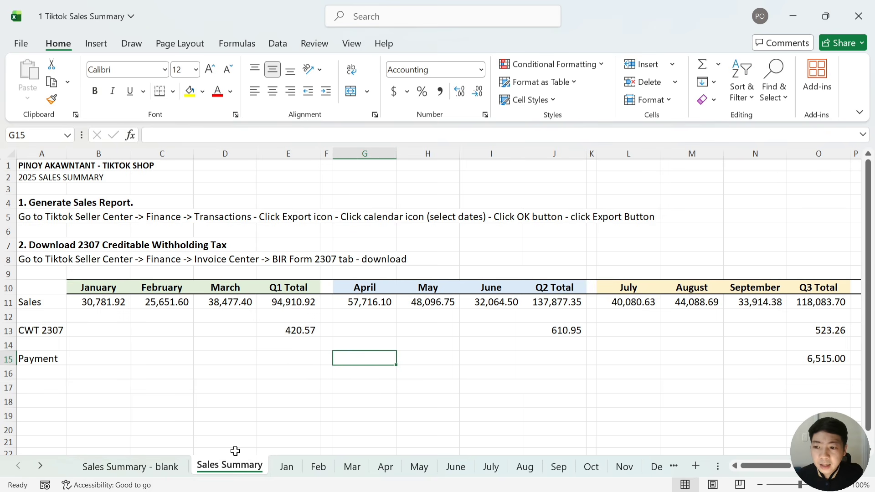
key("Right")
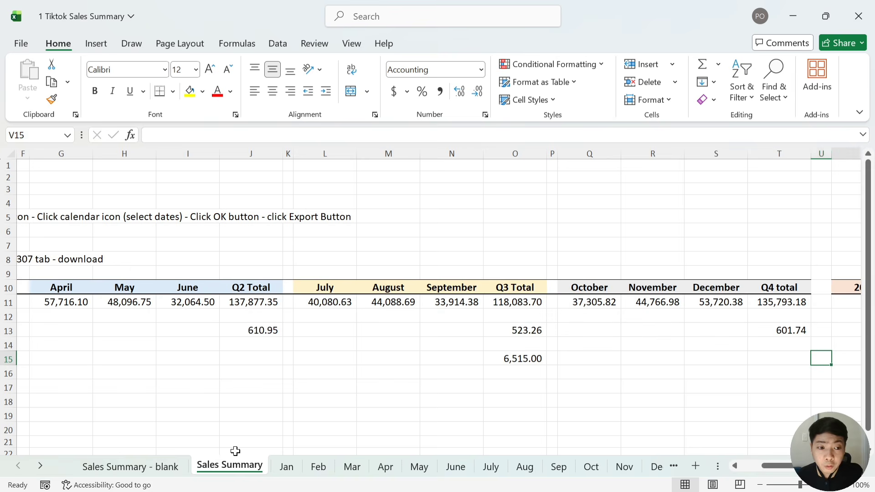
key("Left")
key("Left")
key("Left")
key("Left")
key("Left")
key("Left")
key("Left")
key("Right")
key("Right")
key("Right")
key("Right")
key("Right")
key("Right")
key("Right")
key("Right")
key("Right")
key("Right")
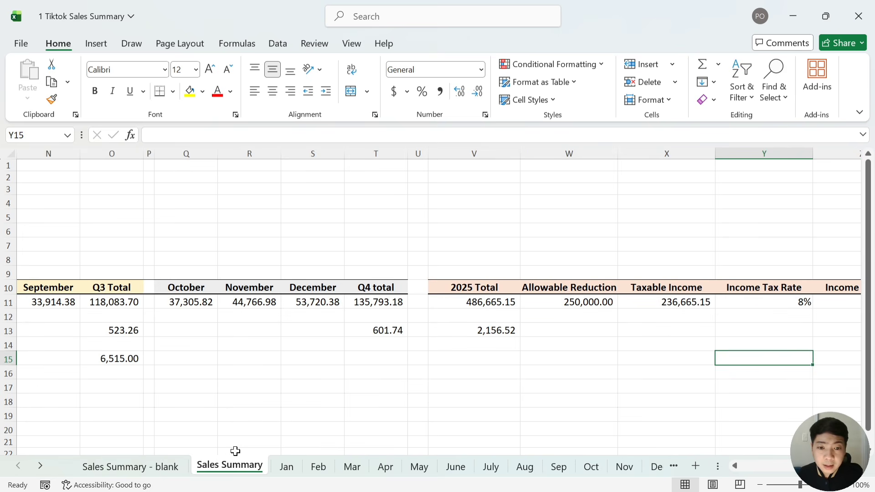
Enter =-V13 in Z13 to deduct the 2,156.52 withholding tax
key("Right")
key("Left")
key("Left")
key("Up")
key("Up")
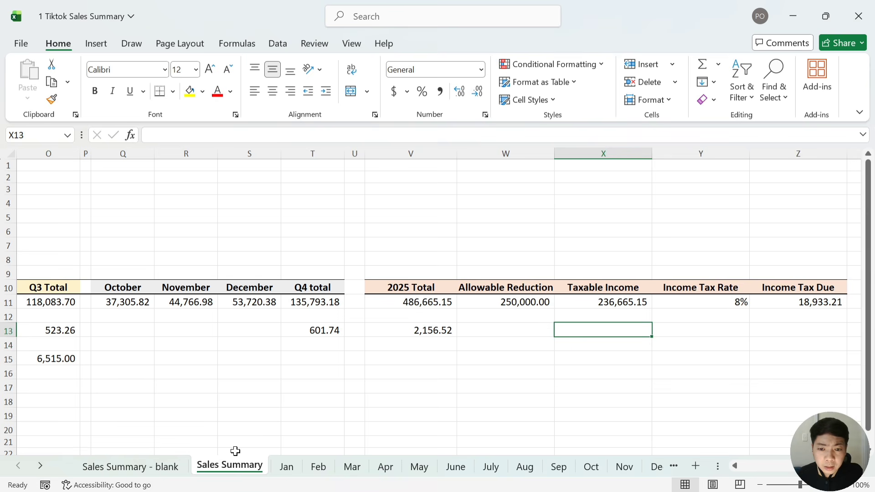
key("Right")
key("Right")
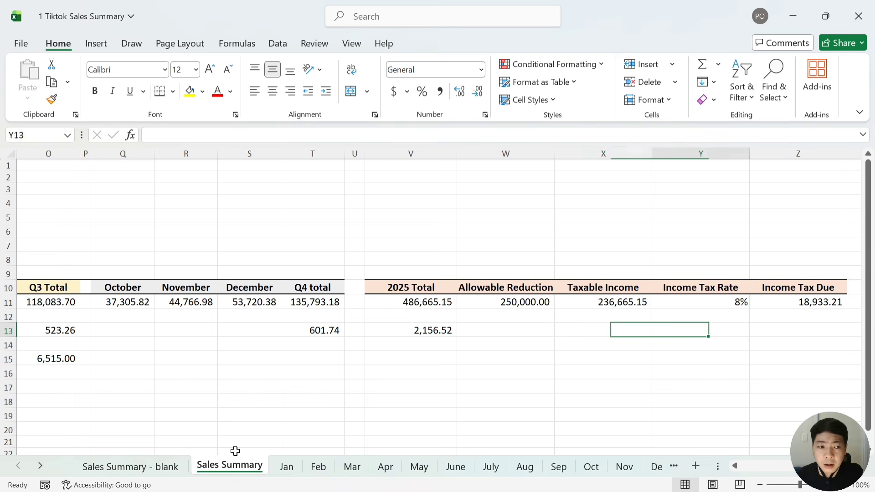
key("Left")
type("=-")
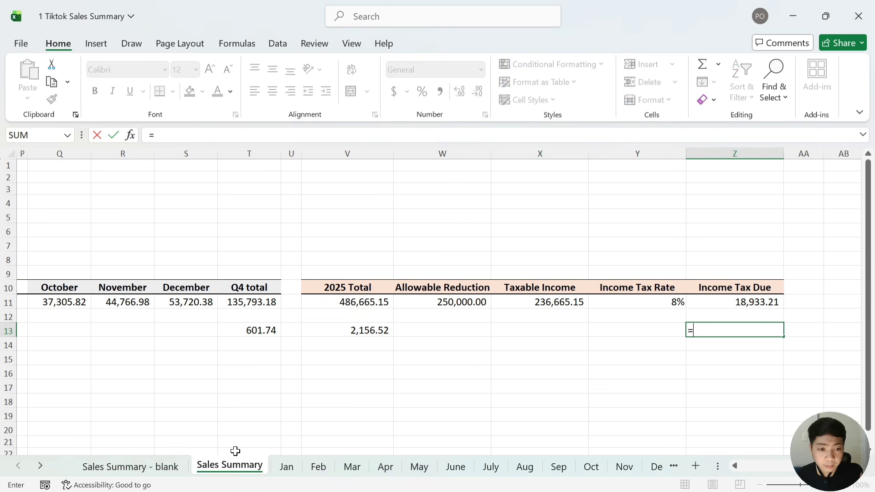
key("Left")
key("Left")
key("Left")
key("Left")
key("Return")
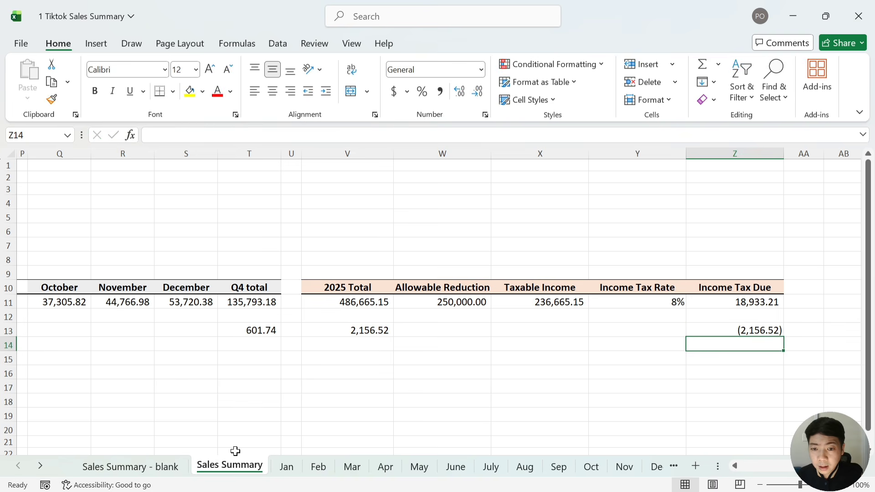
Copy the V13 yearly-total formula into V15 to total the 2025 payments
key("Left")
key("Left")
key("Left")
key("Left")
key("Left")
key("Up")
key("Right")
key("ctrl+c")
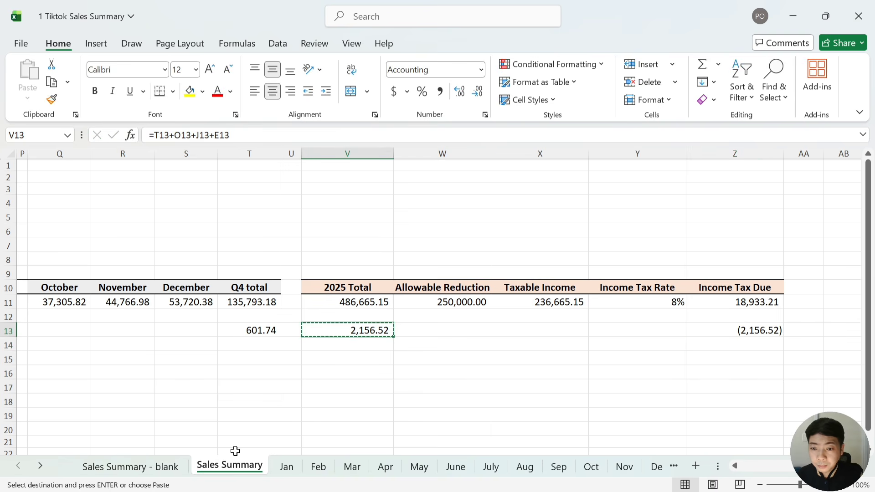
key("Down")
key("Down")
key("ctrl+v")
Enter =-V15 in Z15 to deduct the 6,515.00 payments
key("Right")
key("Right")
key("Right")
key("Right")
key("Right")
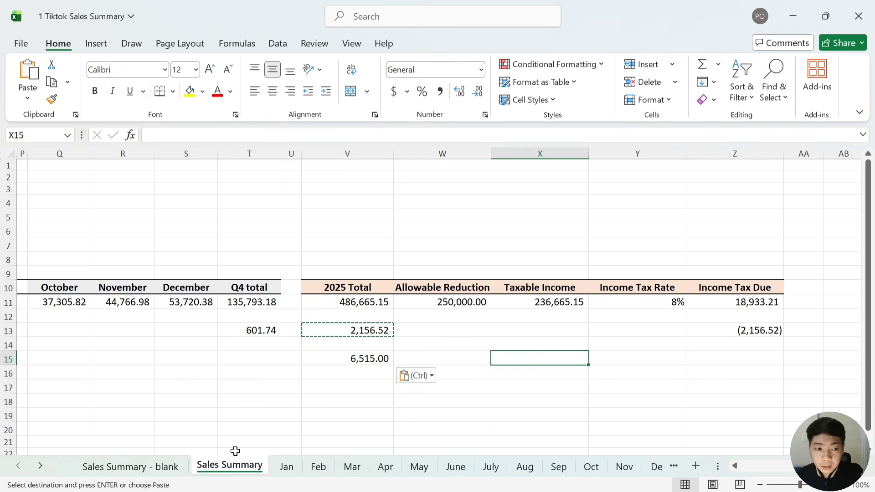
key("Left")
type("=")
key("Left")
key("Left")
key("Left")
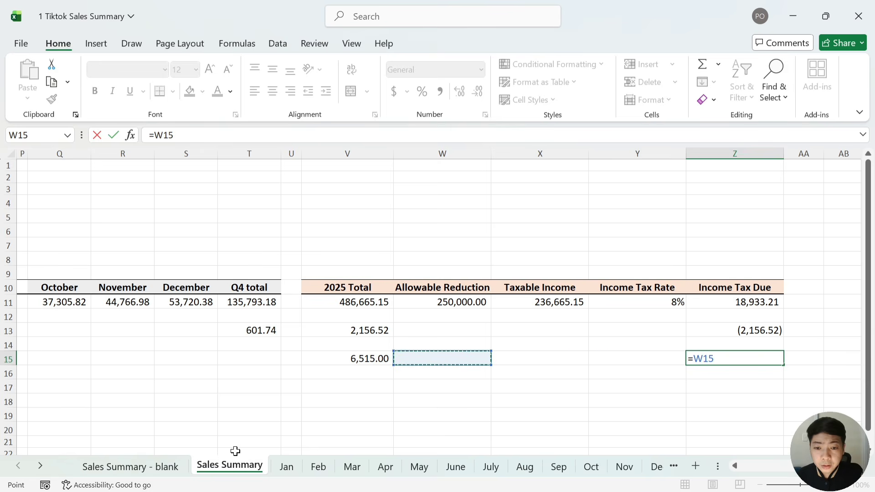
key("Left")
key("Escape")
type("=-")
key("Left")
key("Left")
key("Left")
key("Left")
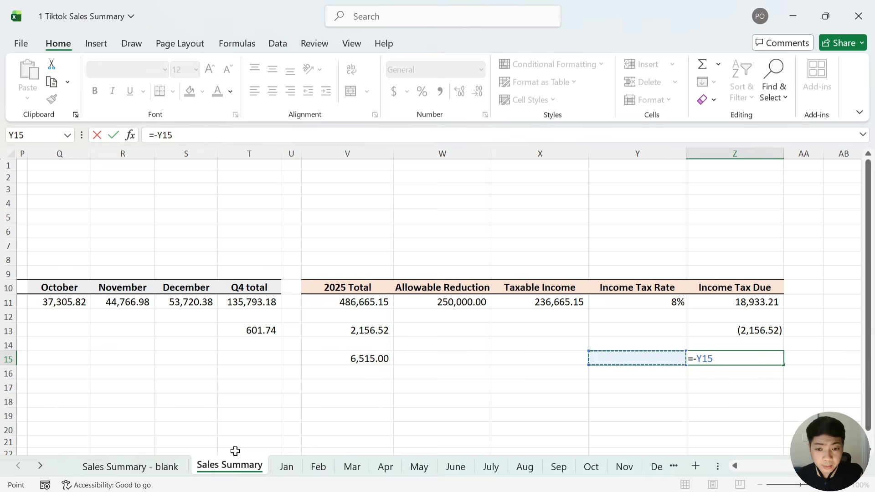
key("Return")
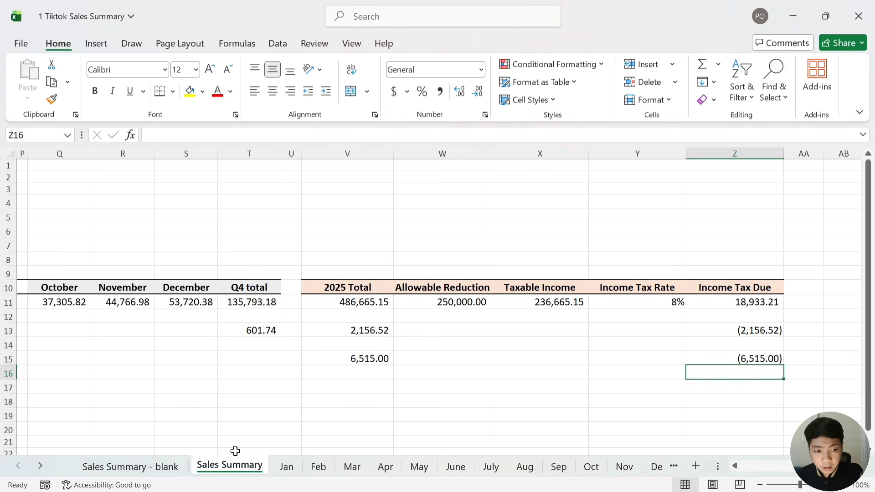
Enter =SUM(Z11:Z15) in Z16 for a net income tax payable of 10,261.69
type("=sum(")
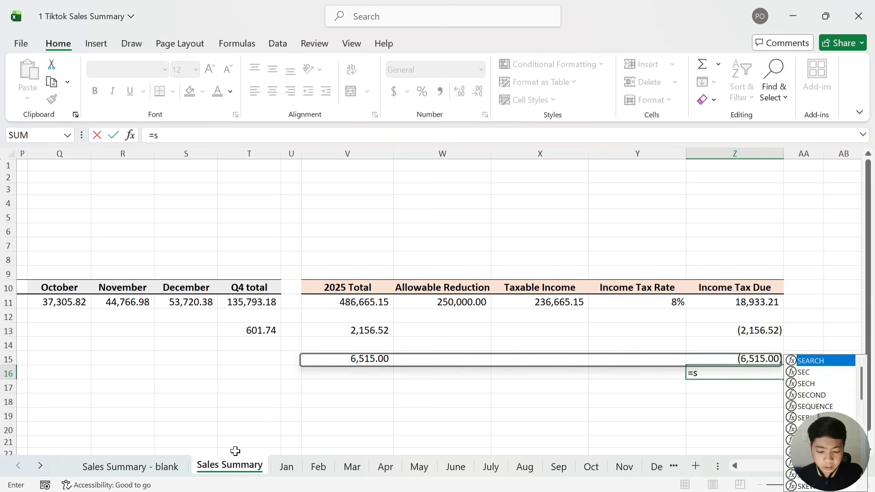
key("Up")
key("Up")
key("Up")
key("Up")
key("Up")
key("shift+Down")
key("shift+Down")
key("shift+Down")
key("shift+Down")
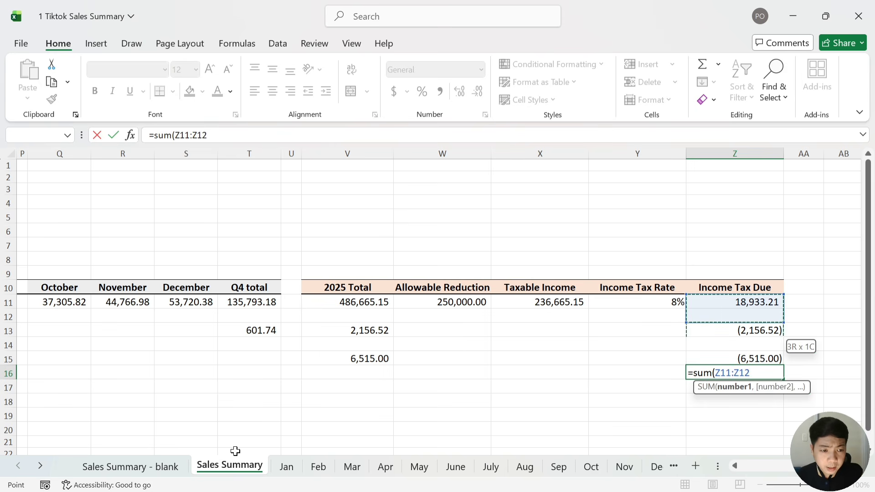
key("Return")
key("Up")
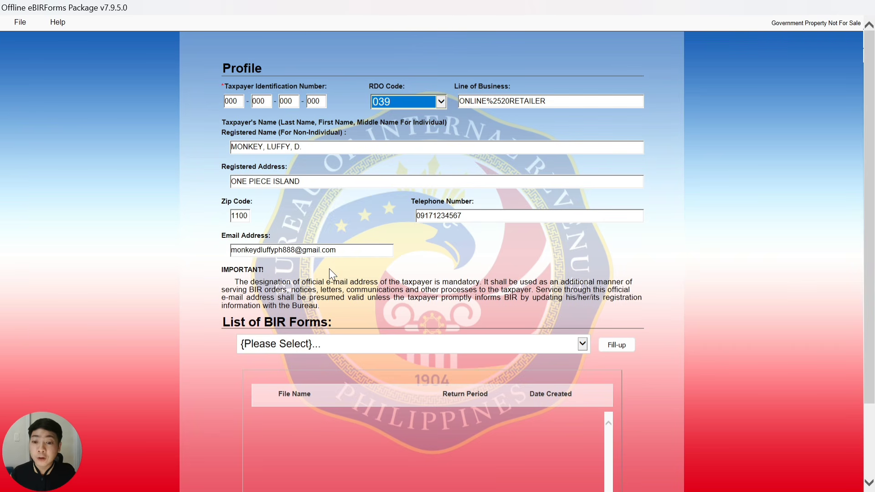
Choose BIR Form 1701A from the List of BIR Forms, start Fill-up and confirm with OK
scroll(349, 258, "down", 2)
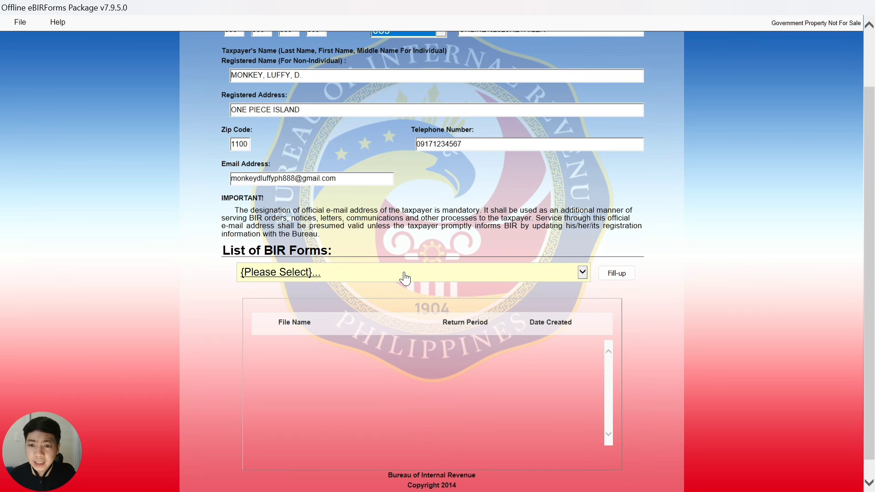
left_click(582, 273)
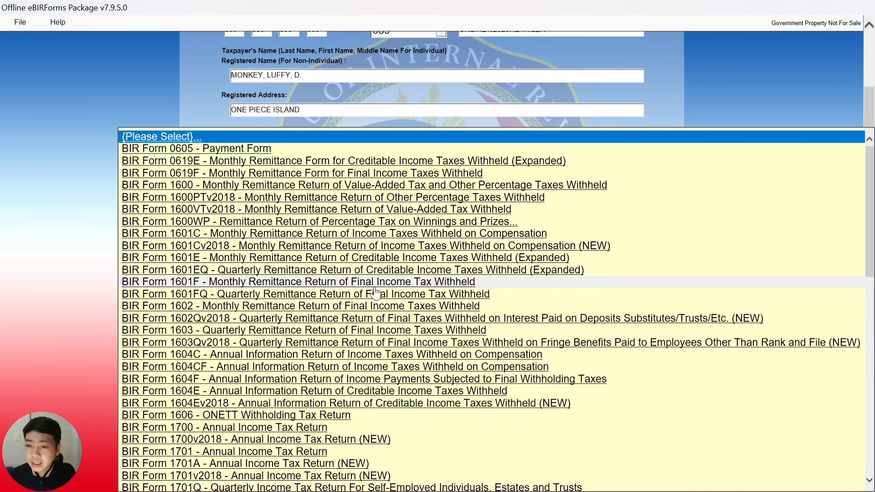
scroll(375, 292, "down", 5)
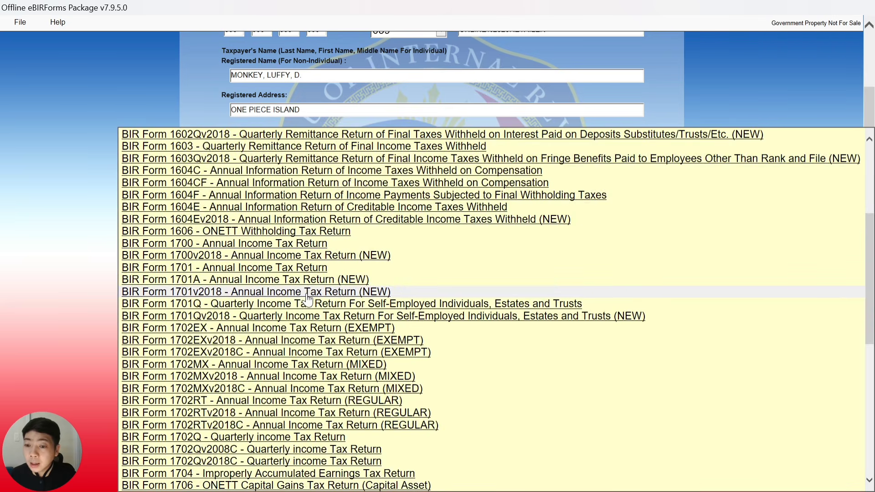
scroll(308, 298, "down", 1)
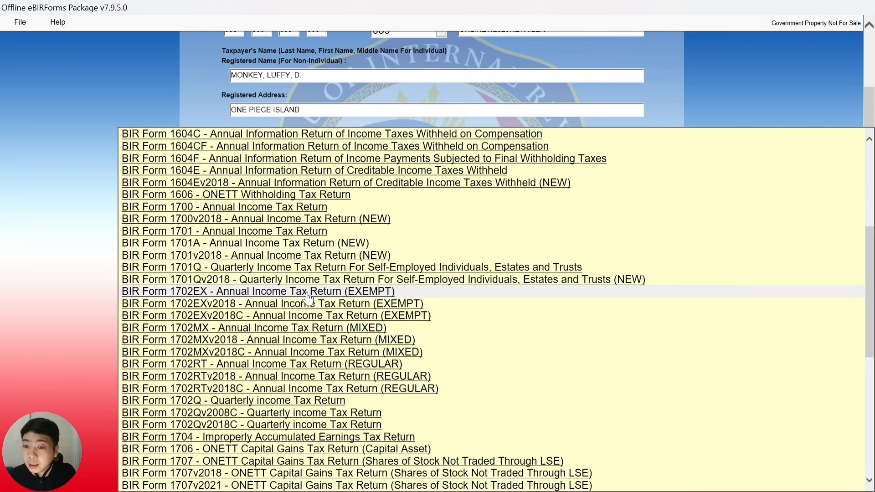
left_click(248, 244)
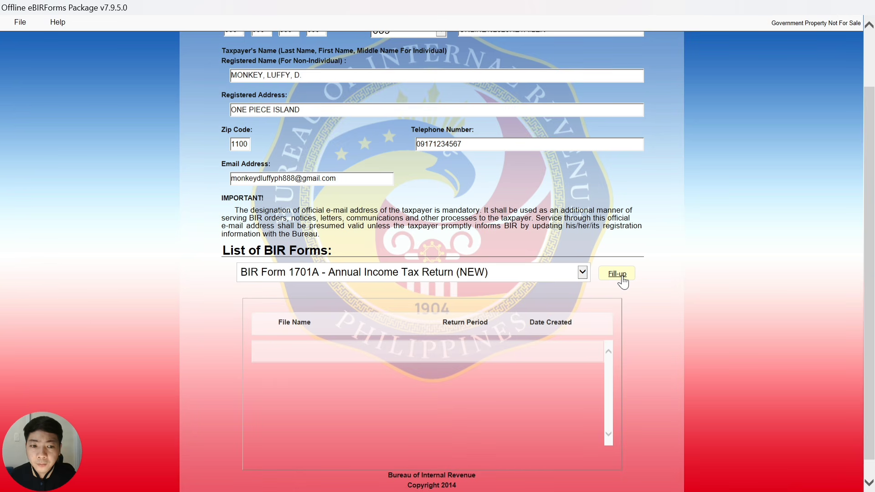
left_click(622, 278)
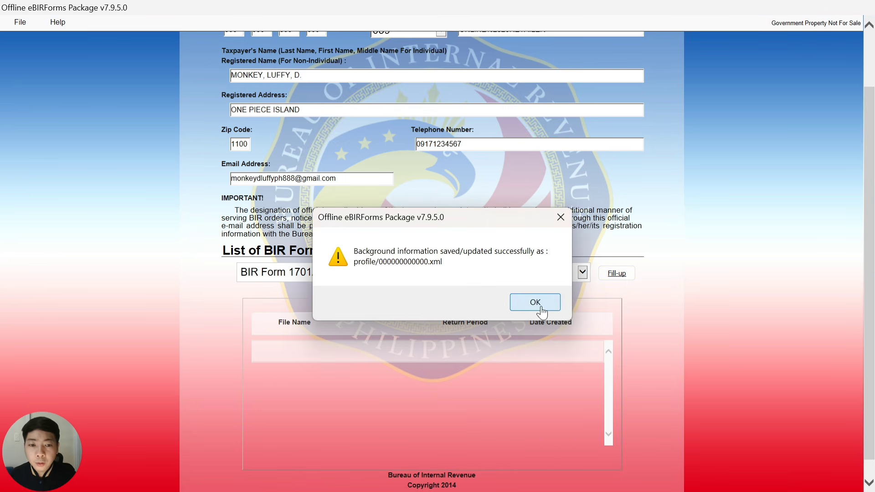
left_click(535, 303)
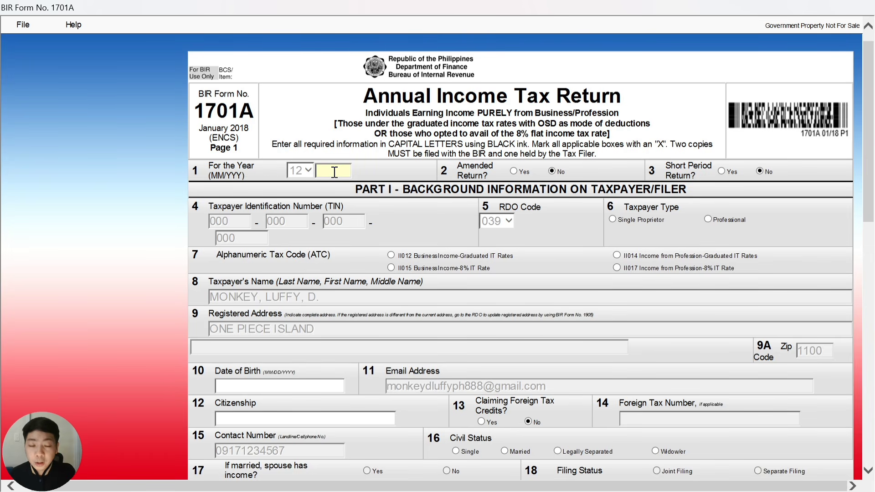
type("20")
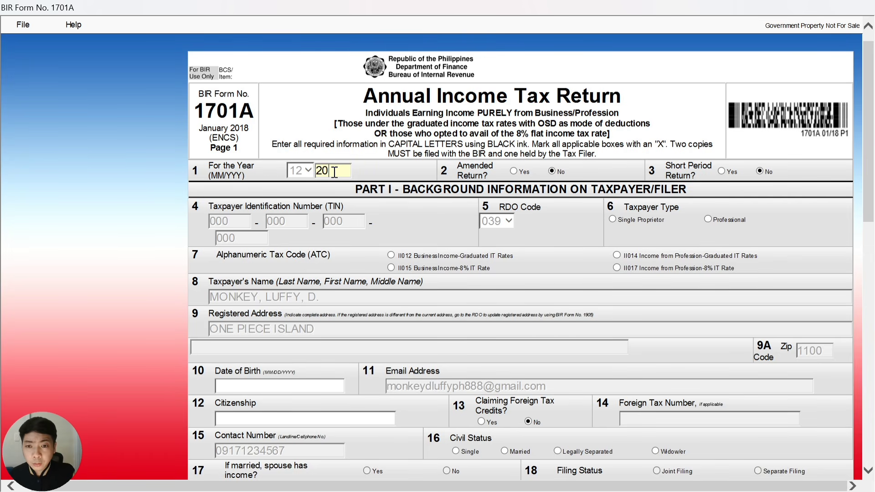
type("25")
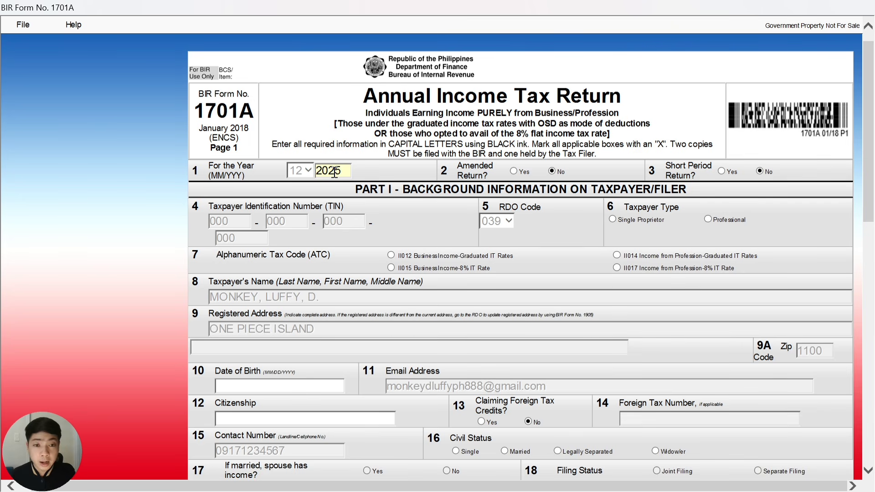
left_click(505, 177)
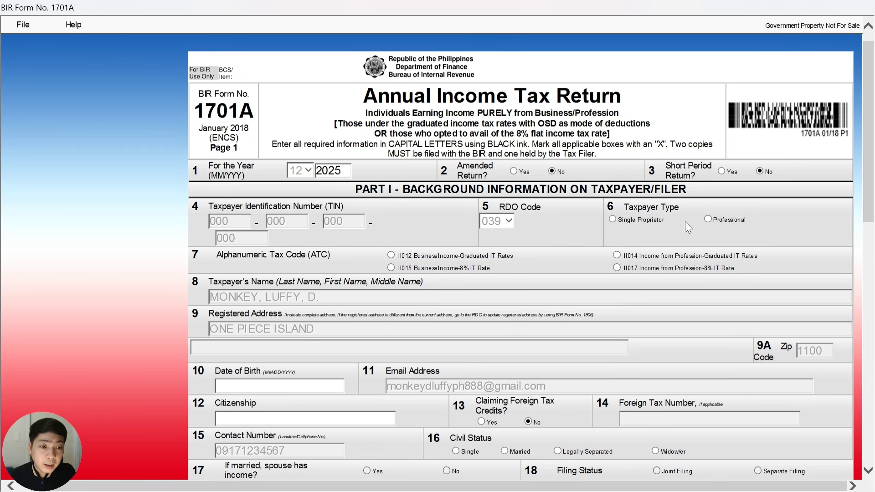
left_click(613, 219)
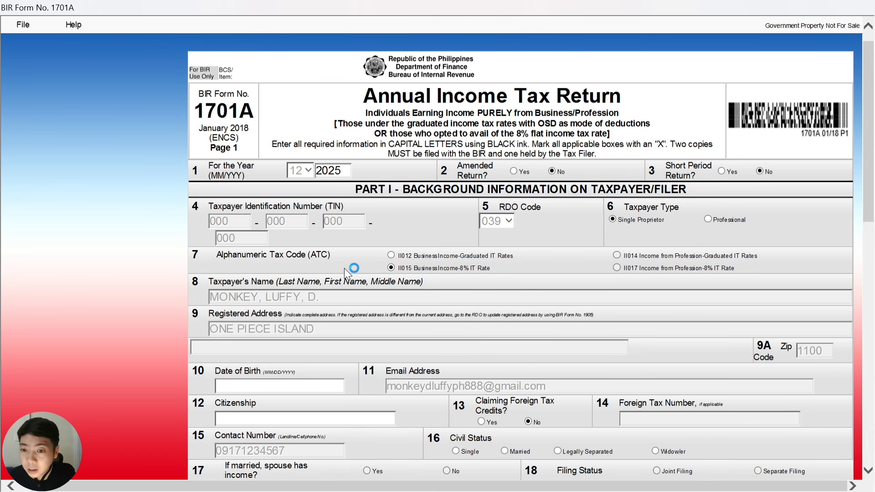
scroll(344, 268, "down", 3)
scroll(346, 266, "down", 3)
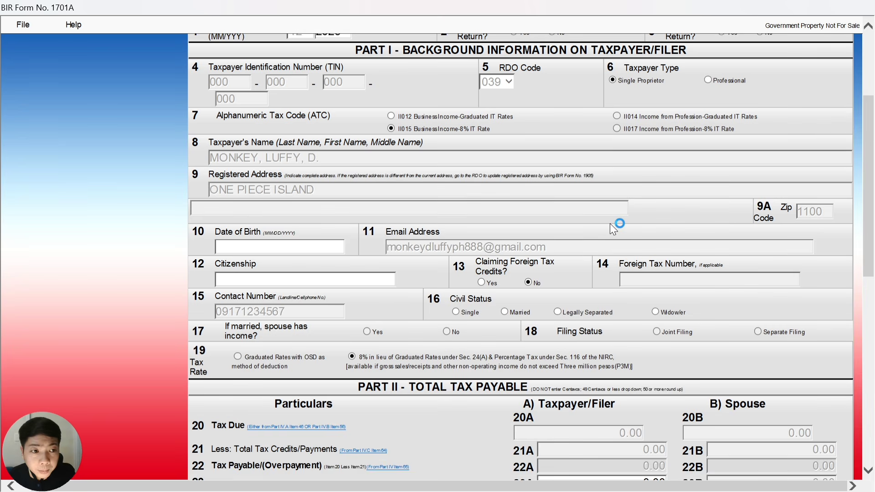
Enter the taxpayer's date of birth, citizenship FILIPINO and civil status Single on page 1
scroll(538, 217, "down", 3)
scroll(261, 135, "down", 3)
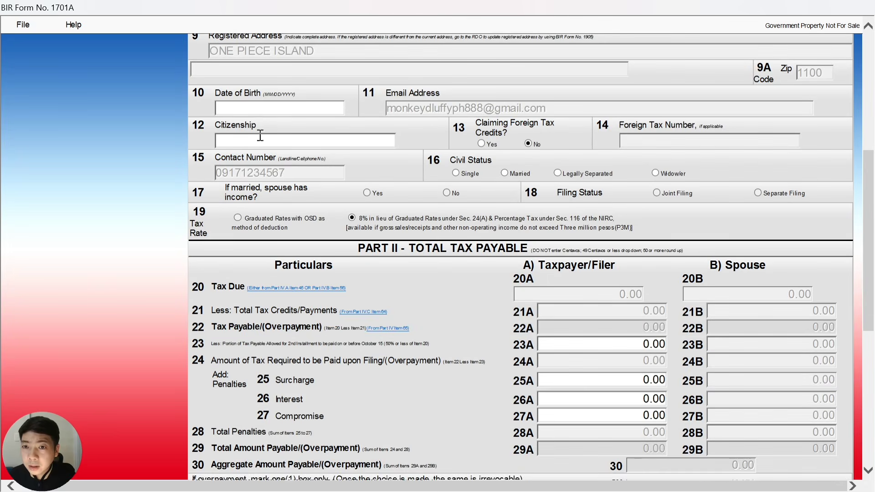
left_click(261, 108)
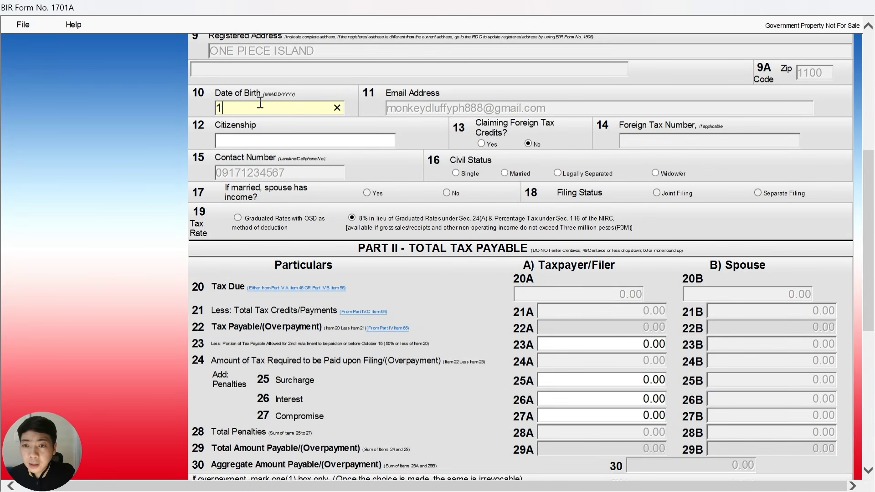
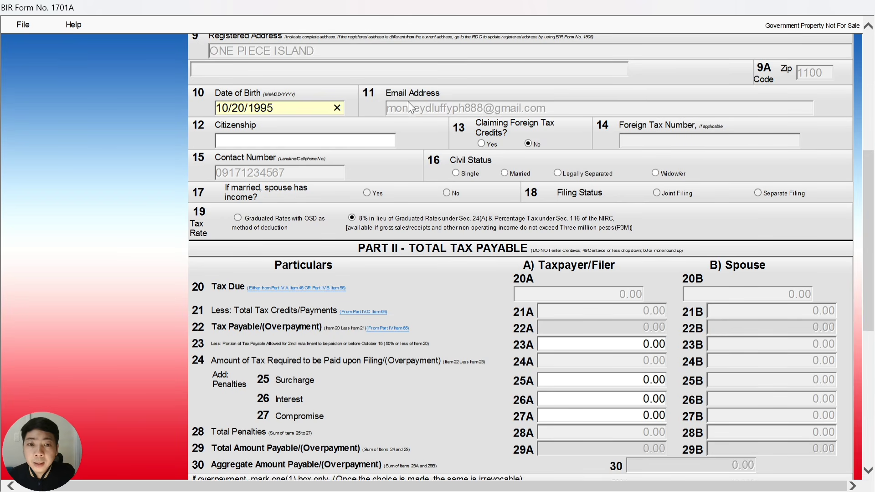
left_click(311, 141)
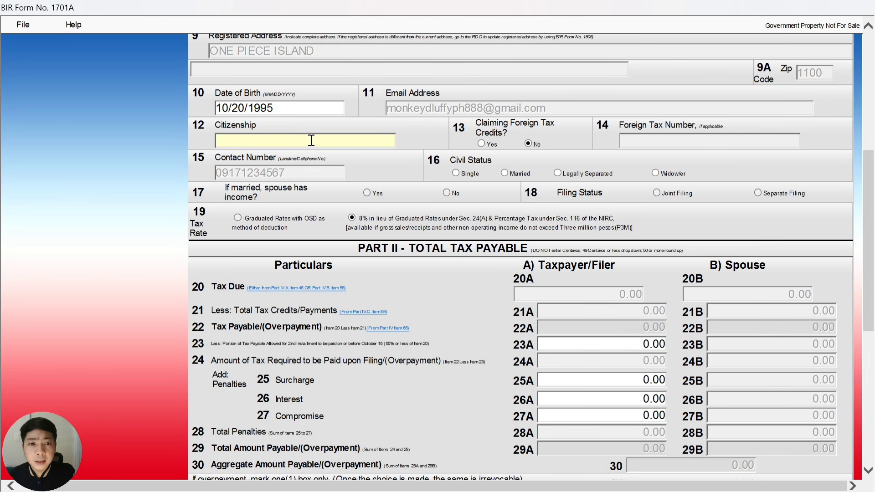
type("F")
key("Caps_Lock")
type("ILIPINO")
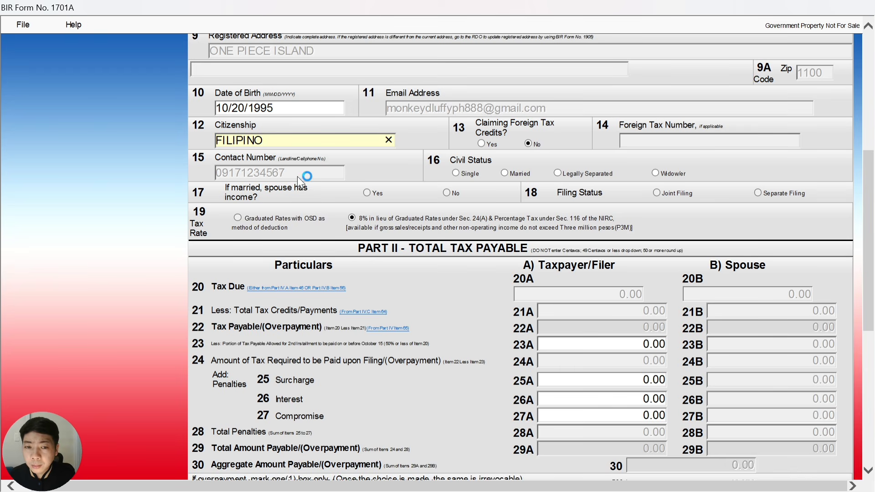
left_click(457, 173)
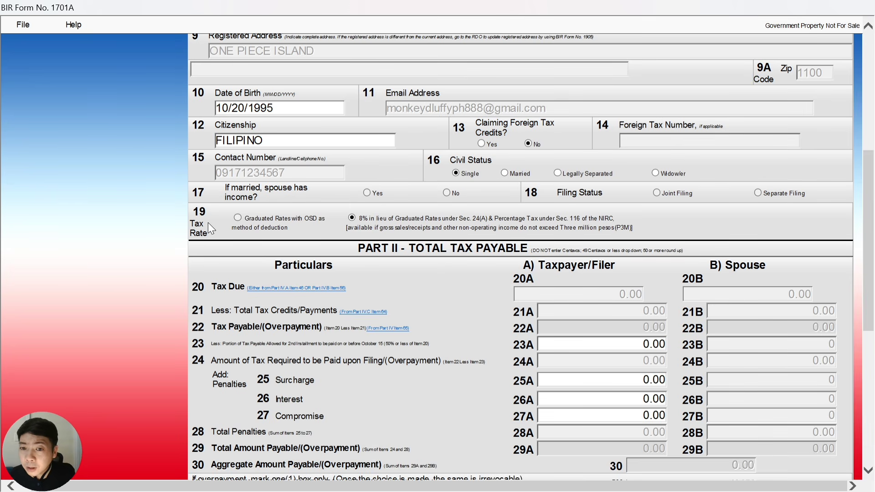
scroll(377, 180, "down", 3)
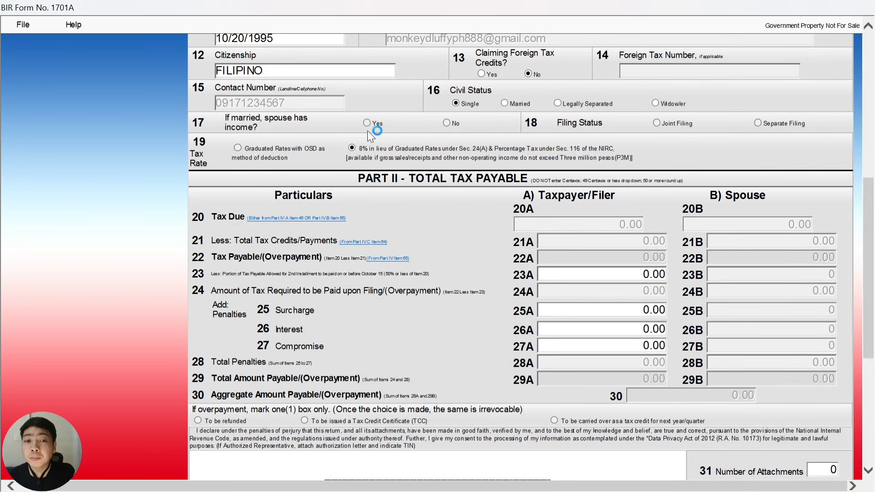
scroll(365, 145, "down", 3)
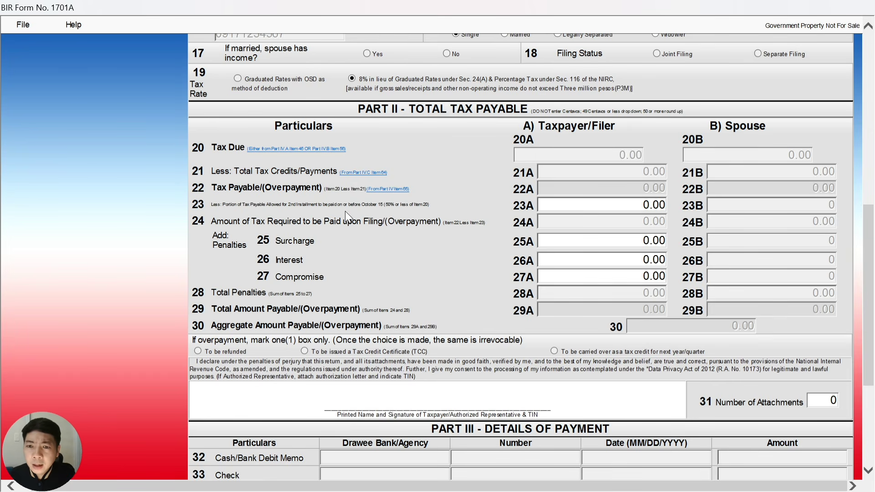
scroll(360, 218, "down", 9)
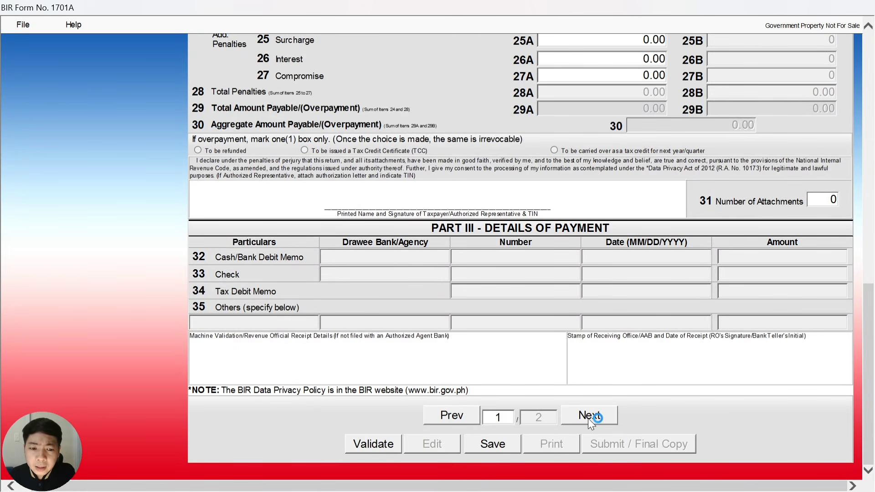
Go to page 2 of Form 1701A and select item 47A Sales in Part IV.B
left_click(588, 417)
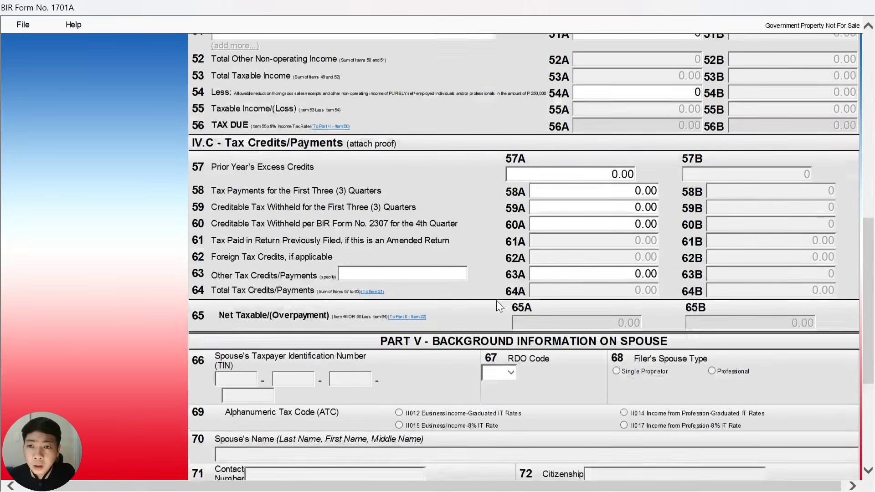
scroll(497, 302, "up", 18)
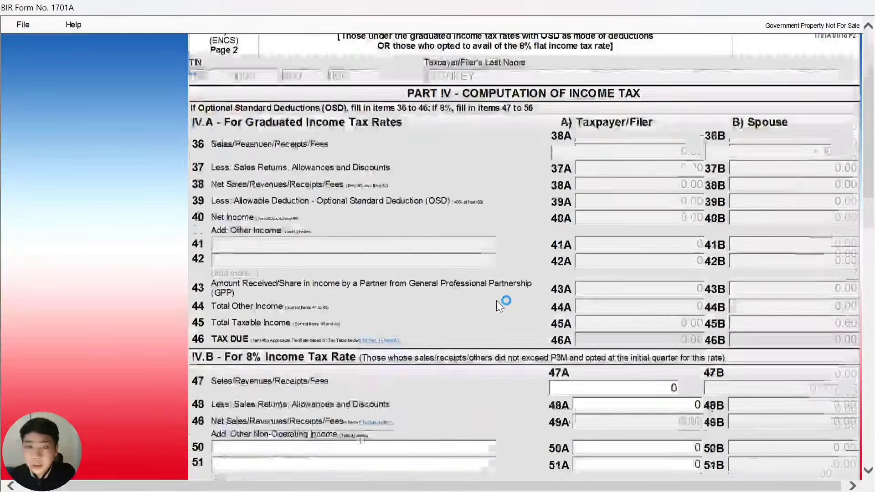
scroll(496, 300, "up", 3)
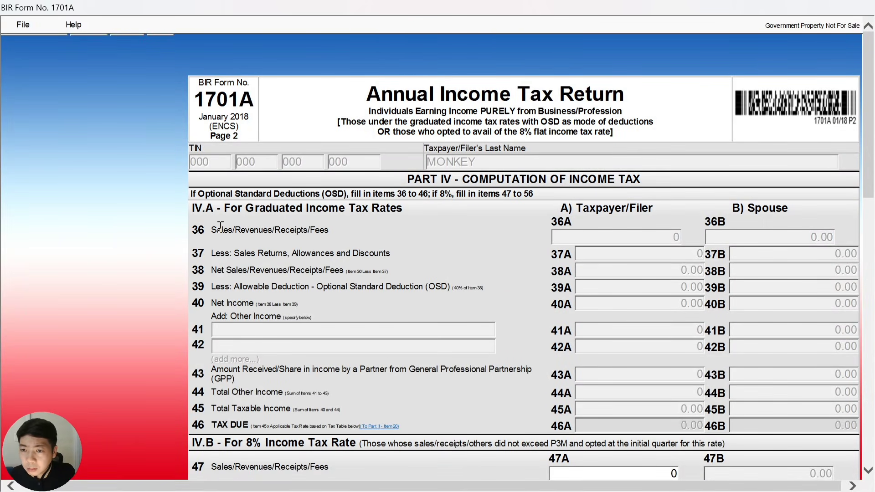
scroll(220, 226, "down", 3)
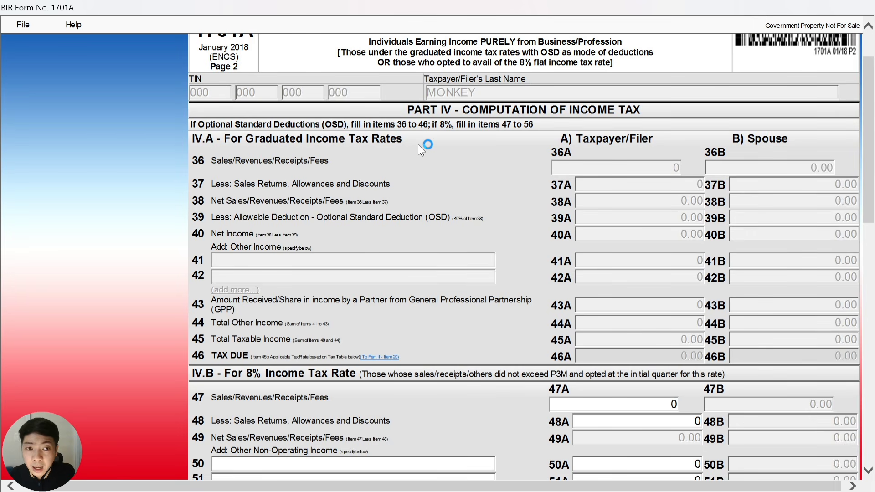
scroll(419, 144, "down", 3)
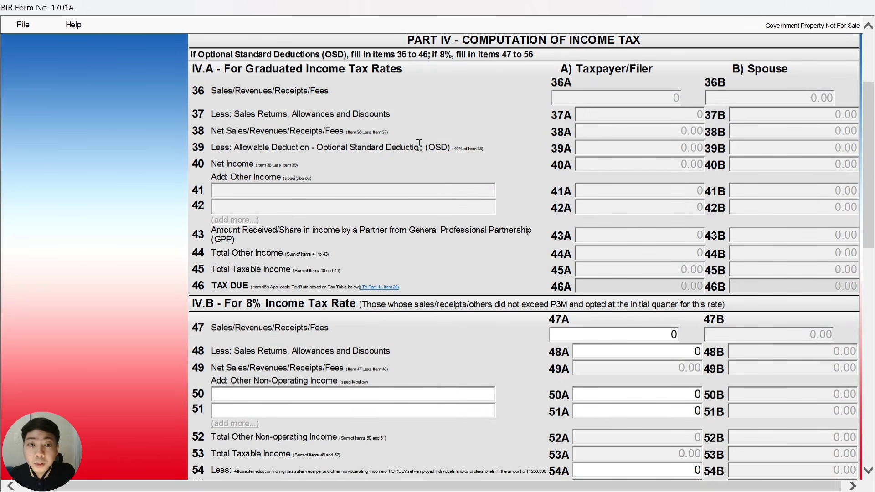
scroll(418, 144, "down", 9)
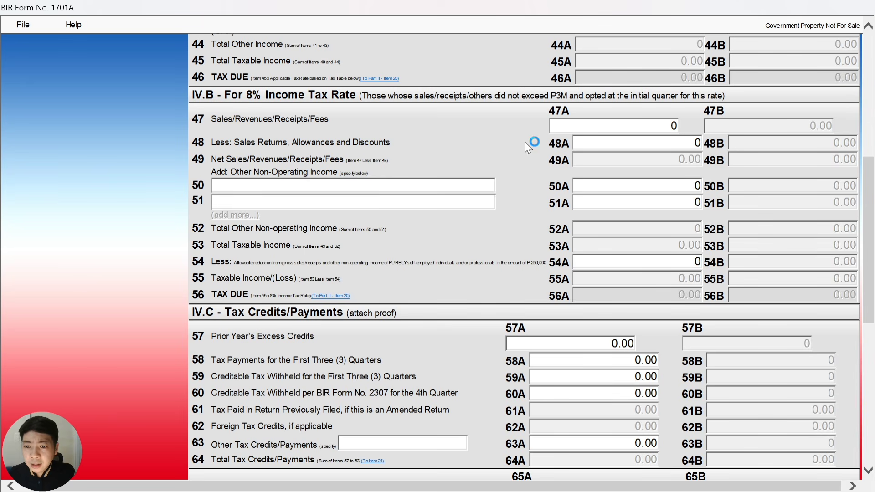
left_click(603, 126)
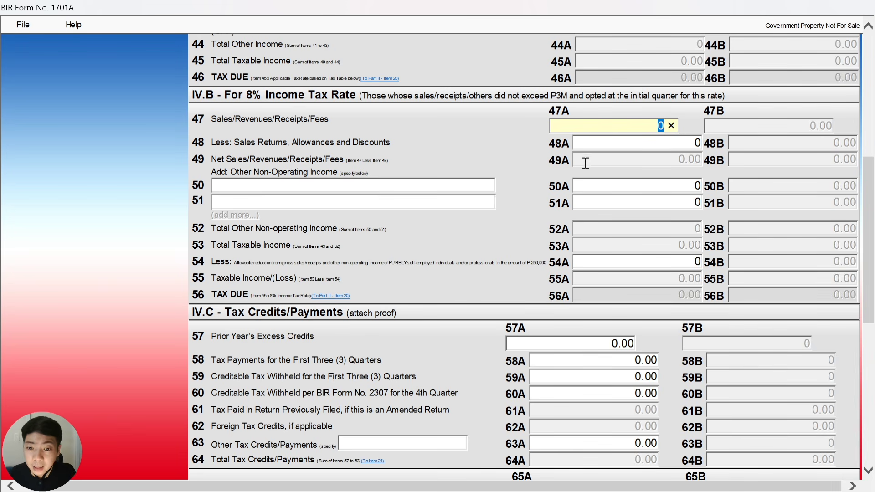
scroll(628, 192, "down", 1)
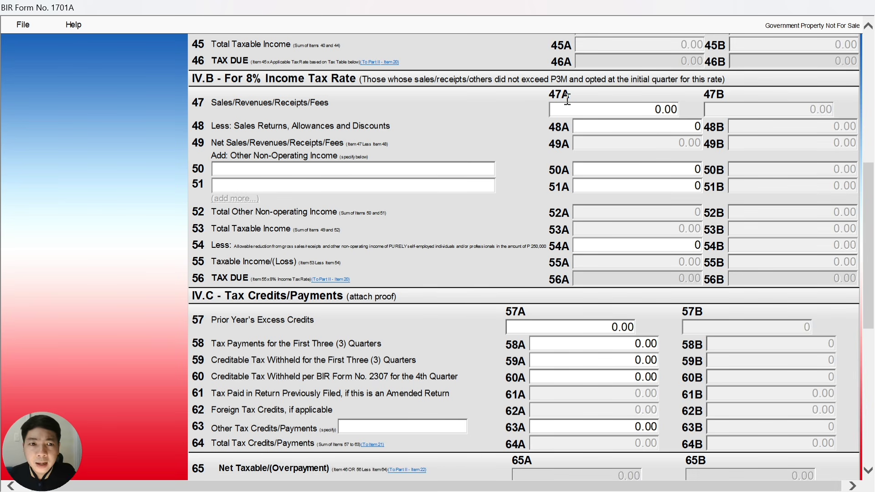
Select item 47A, then move across the Excel Sales Summary to the 2025 Total columns
left_click(598, 106)
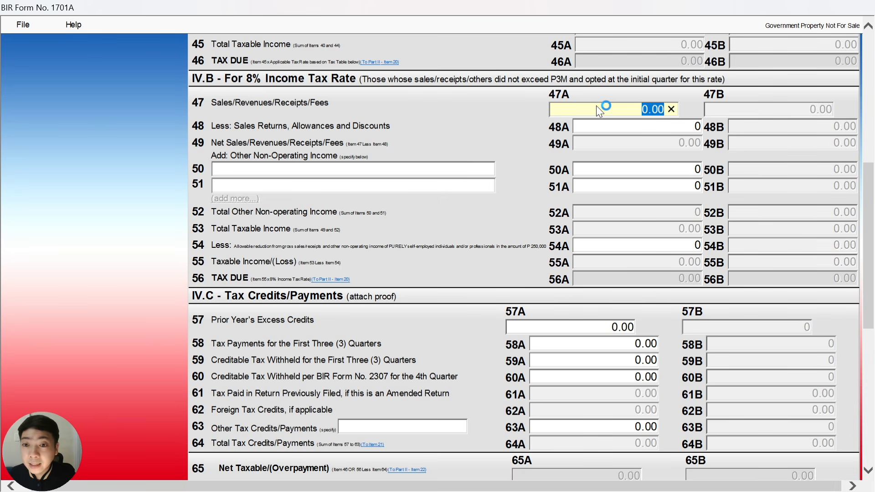
key("alt+Tab")
key("Tab")
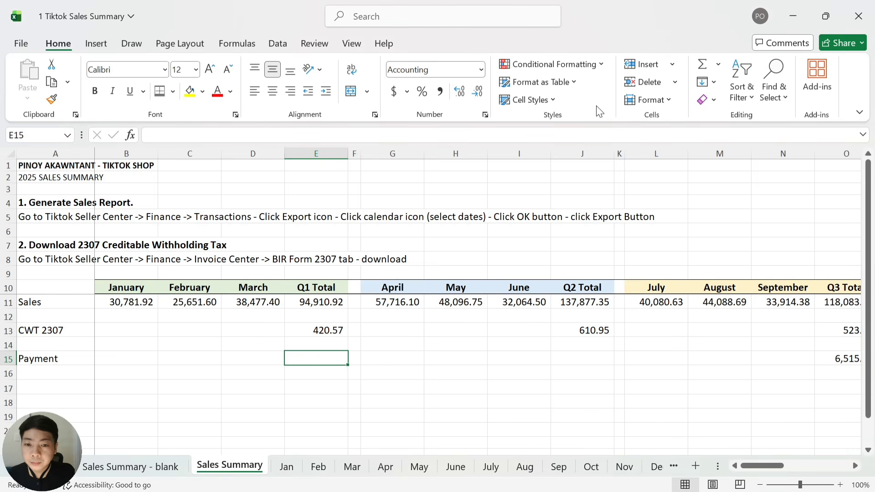
key("Up")
key("Up")
key("Up")
key("Right")
key("Right")
key("Right")
key("Right")
key("Right")
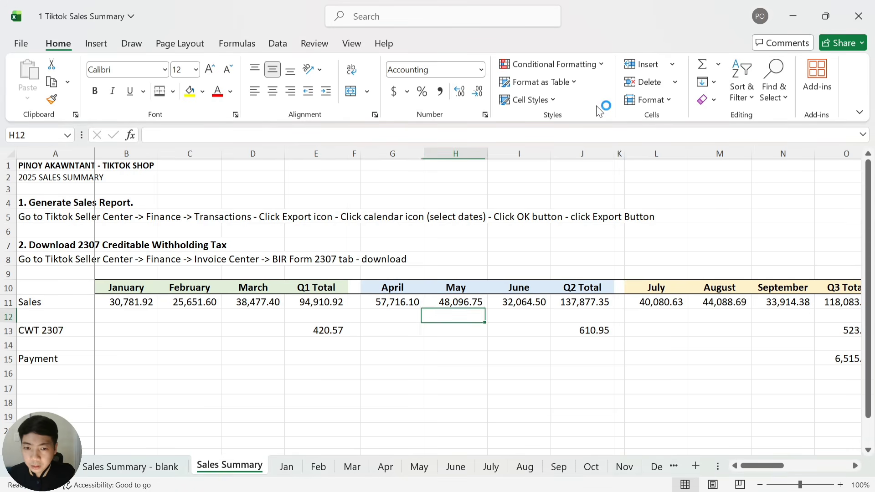
key("Right")
key("Right")
key("Right")
key("Right")
key("Right")
key("Right")
key("Right")
key("Right")
key("Right")
key("Right")
key("Right")
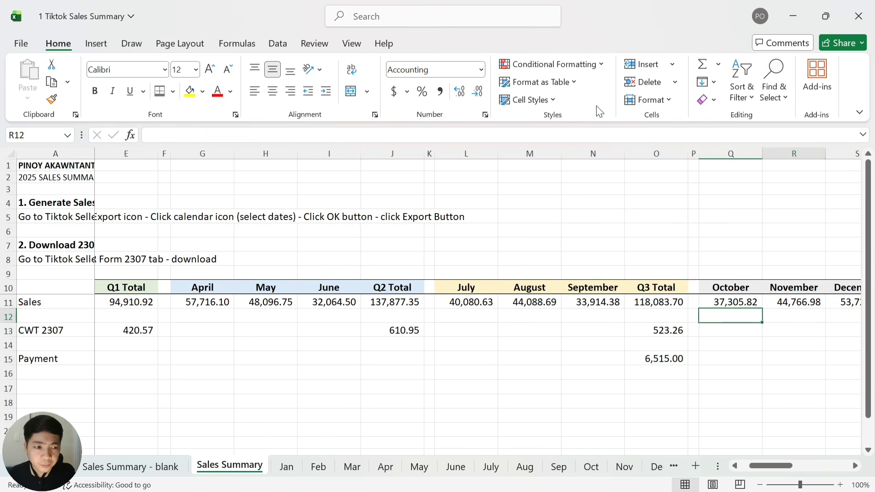
key("Right")
key("Right")
key("Right")
key("Left")
key("Left")
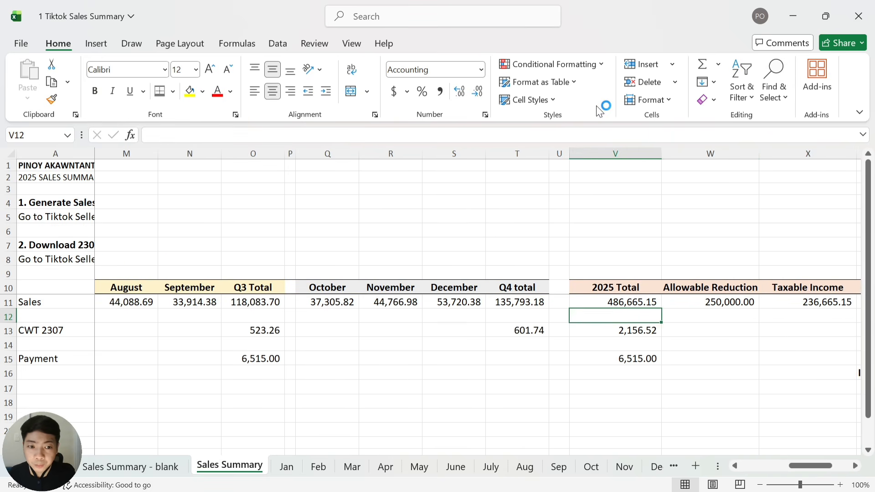
key("Right")
key("Right")
Review the 486,665.15 total sales and 10,261.69 tax figures before returning to the form
key("Right")
key("Up")
key("Left")
key("Left")
key("Left")
key("Right")
key("Right")
key("Right")
key("Right")
key("Right")
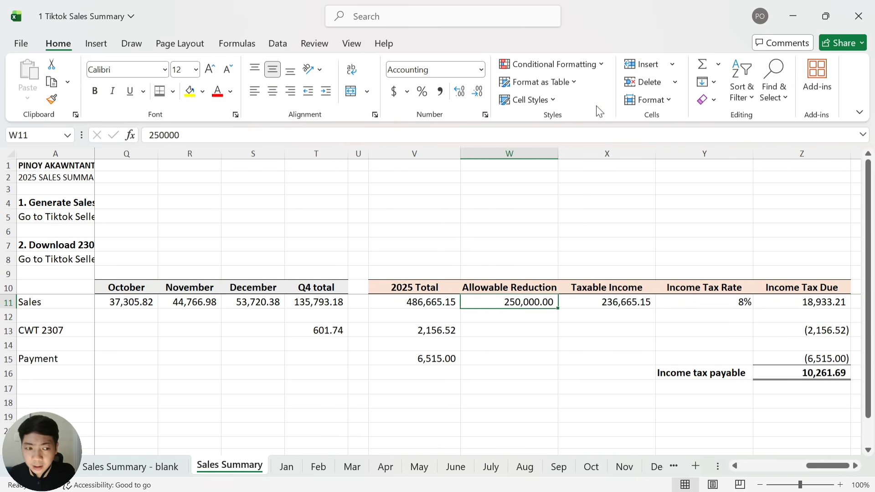
key("Right")
key("Right")
key("Left")
key("Left")
key("Left")
key("Left")
key("Left")
key("Left")
key("Left")
key("Left")
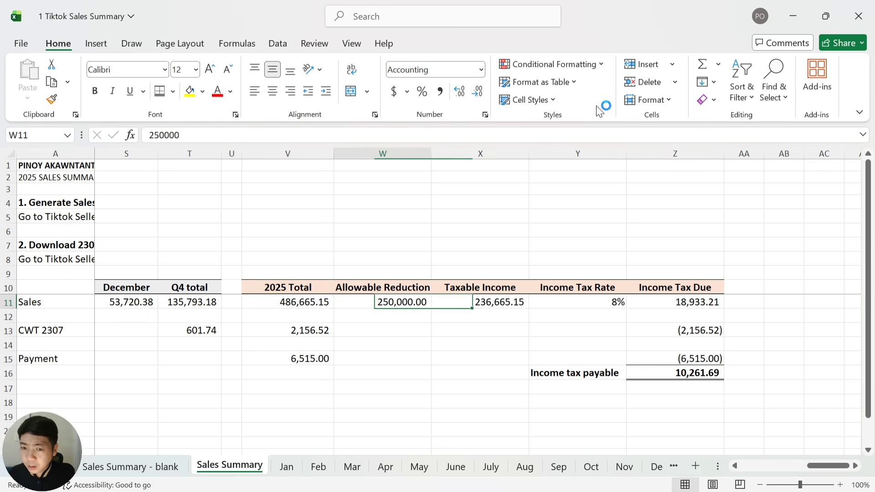
key("Right")
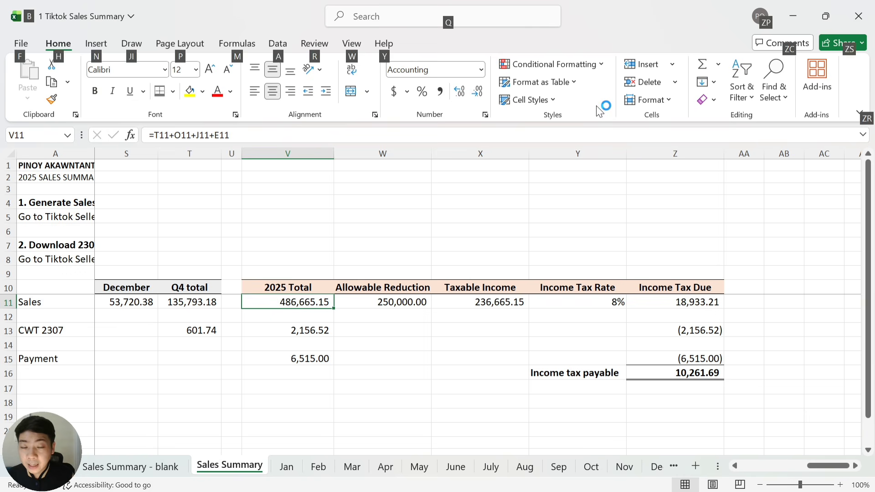
key("alt+Tab")
Enter 486,665 as item 47A Sales and leave item 48A at 0.00
type("486,66")
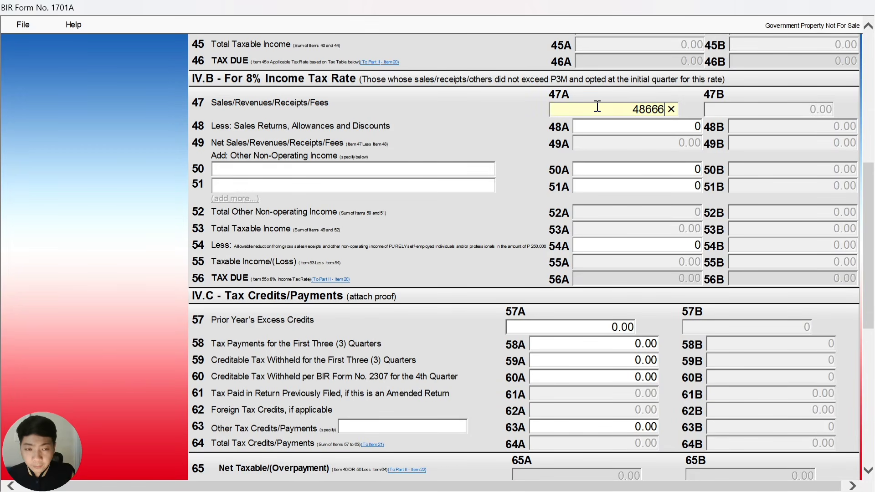
type("5")
left_click(644, 126)
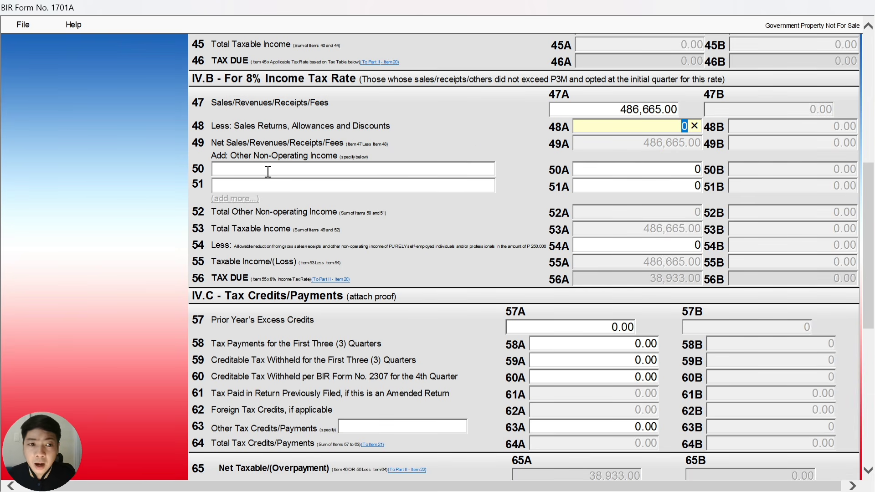
left_click(607, 170)
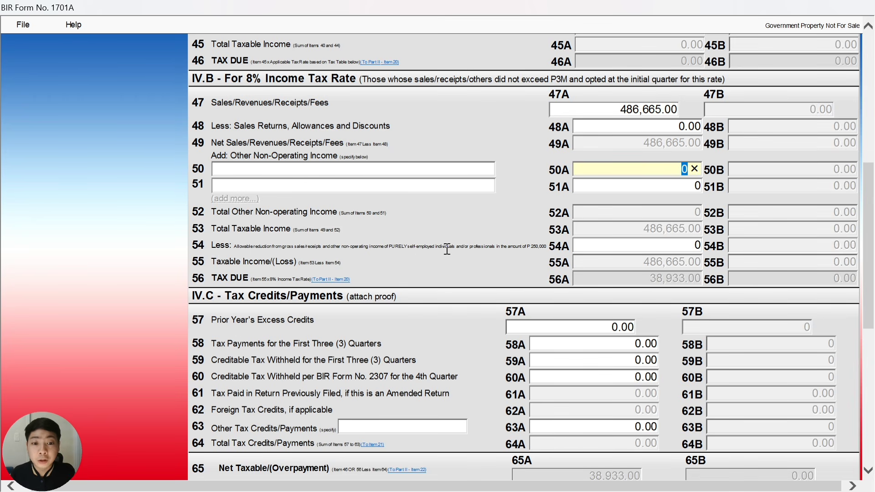
Enter 250 in item 54A so it becomes 250,000.00, reducing tax due to 18,933.00
left_click(650, 245)
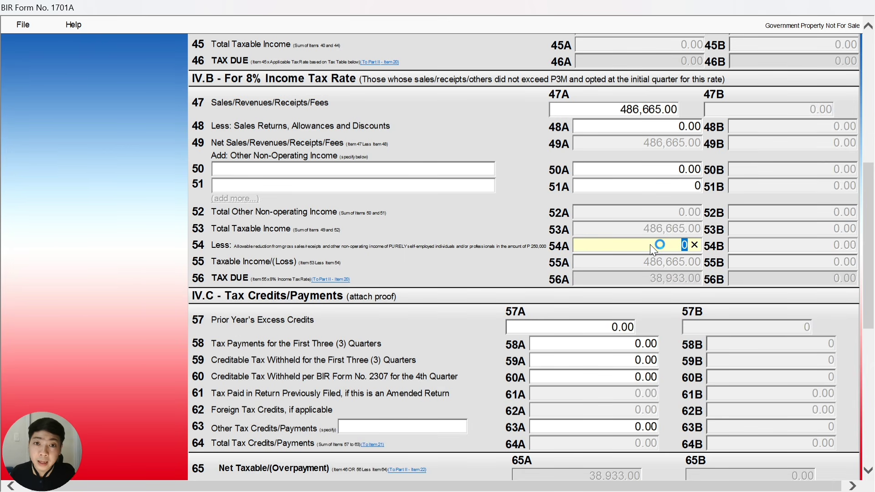
type("250000")
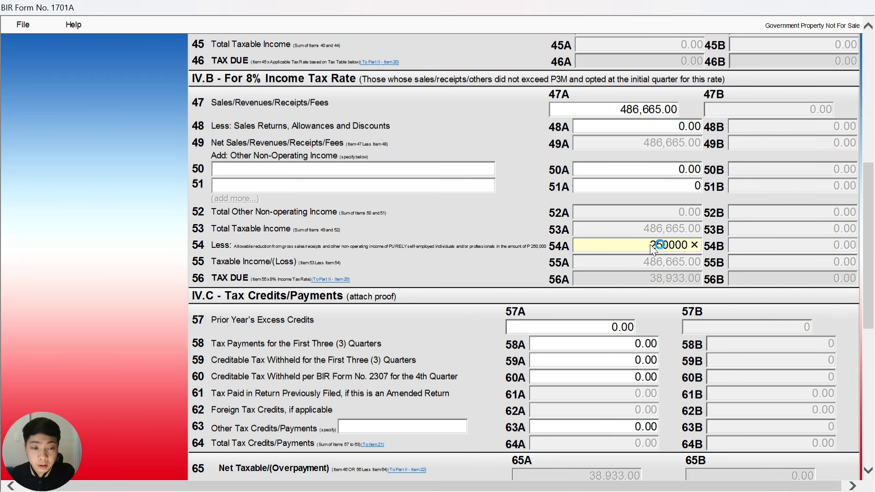
left_click(639, 263)
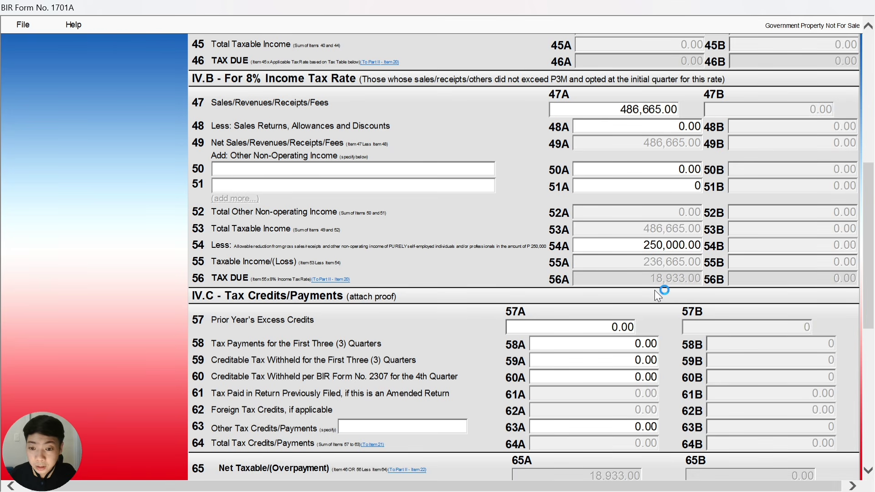
Scroll to section IV.C, select items 57A and 58A, and bring up the Excel summary
scroll(549, 288, "down", 3)
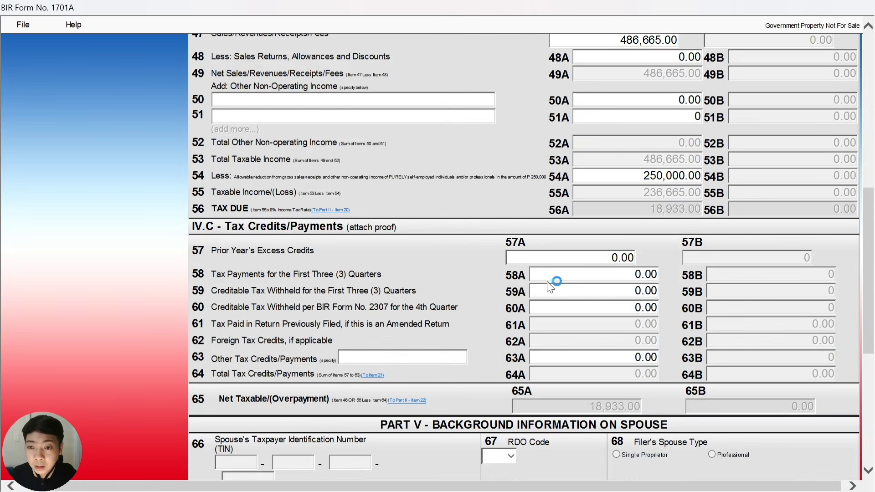
scroll(547, 280, "down", 3)
scroll(282, 154, "down", 3)
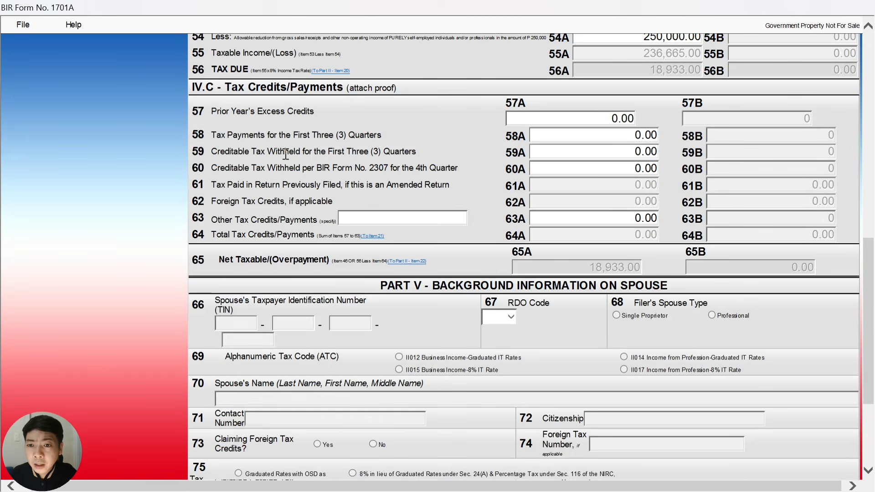
left_click(577, 117)
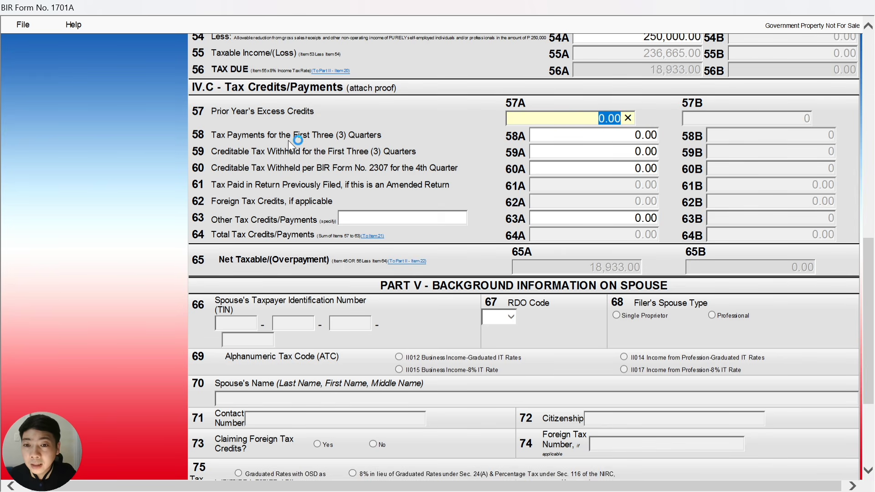
left_click(592, 138)
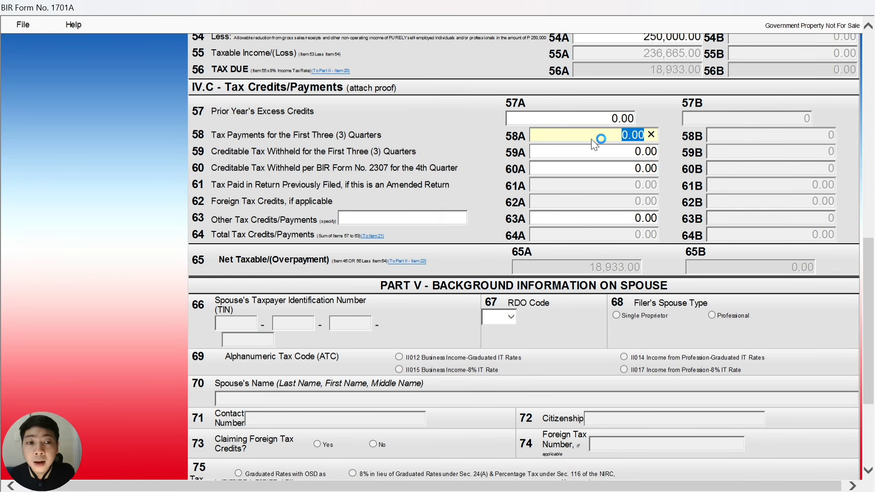
key("alt+Tab")
Check the 6,515.00 payment total in V15, then return to Form 1701A
key("Down")
key("Down")
key("Down")
key("Down")
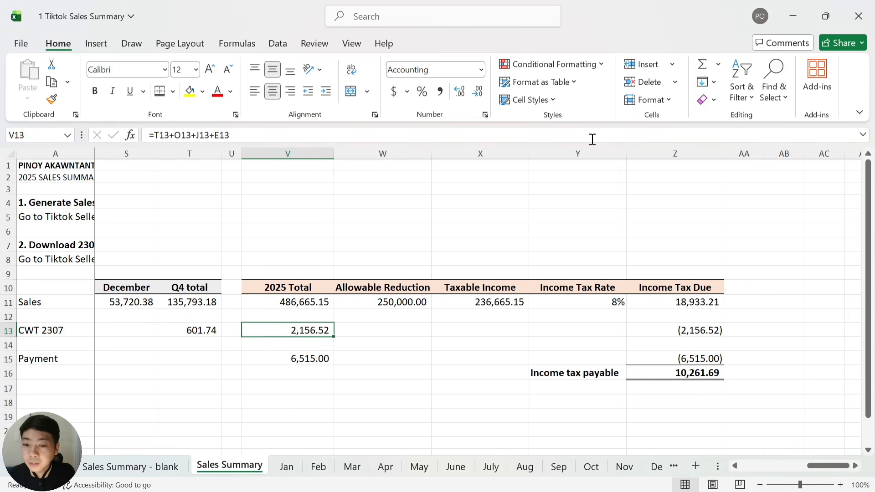
key("Down")
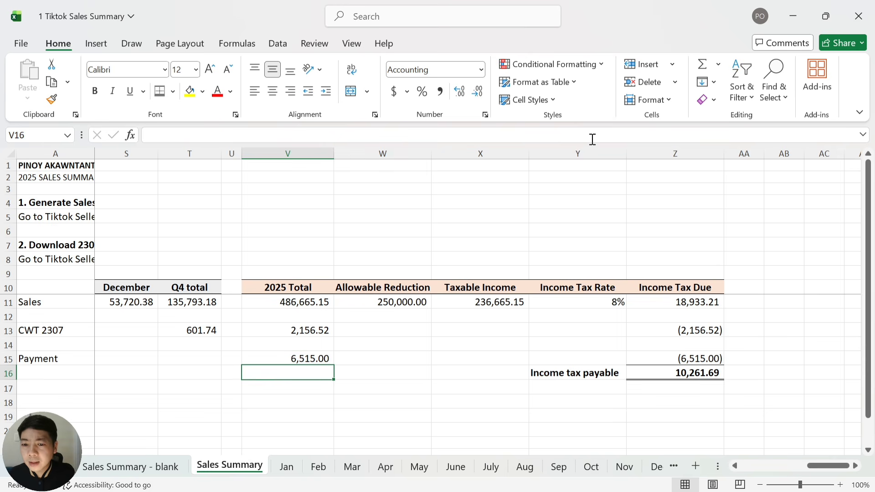
key("Up")
key("Down")
key("Down")
key("Down")
key("Up")
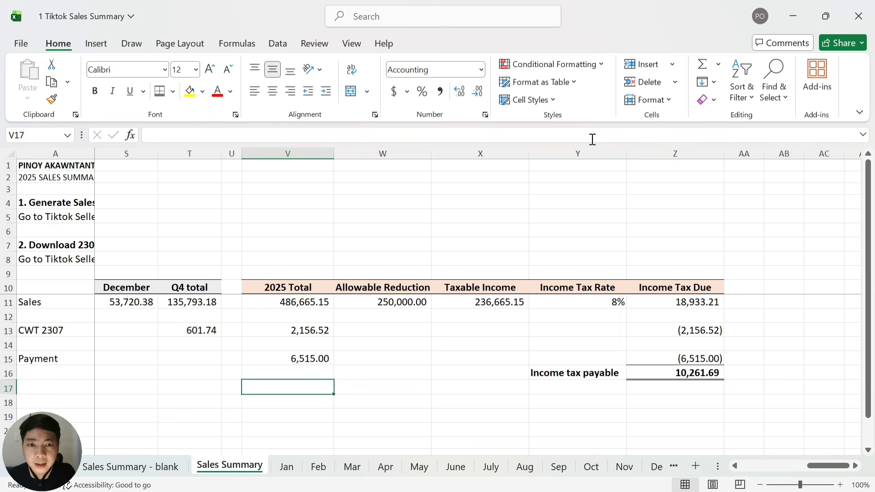
key("alt+Tab")
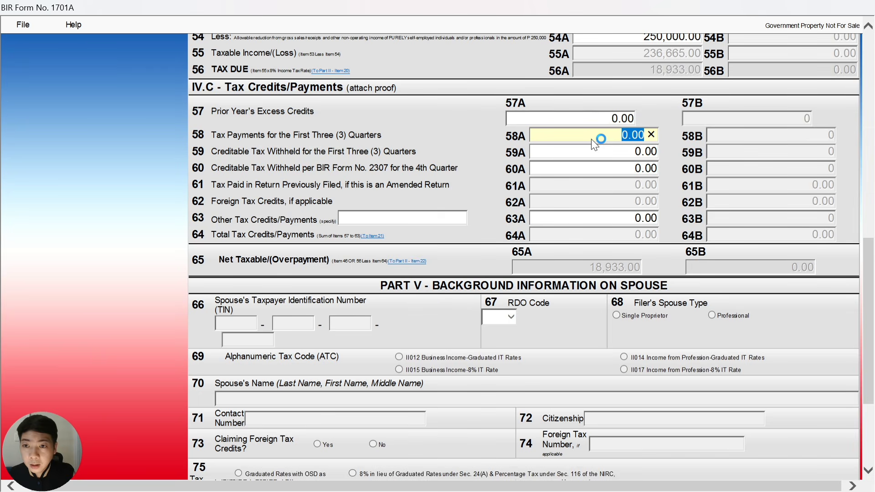
Enter 6,515.00 in item 58A, bringing net tax payable to 12,418.00
type("6515")
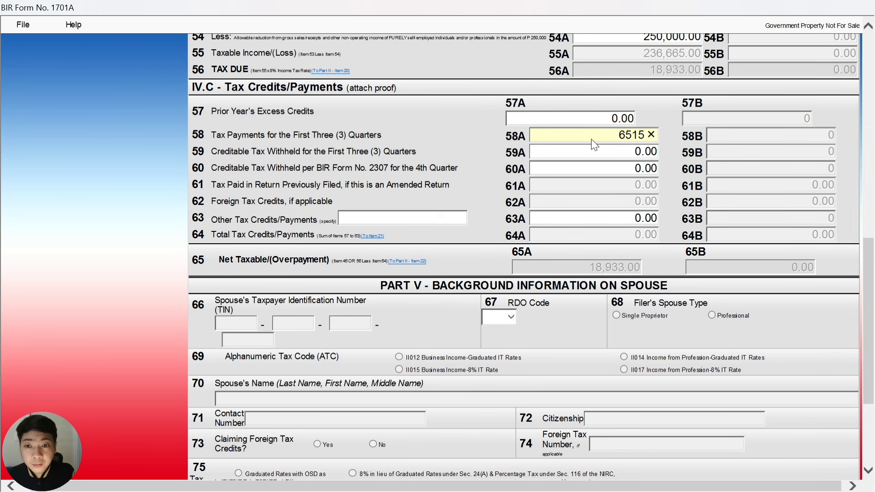
left_click(605, 153)
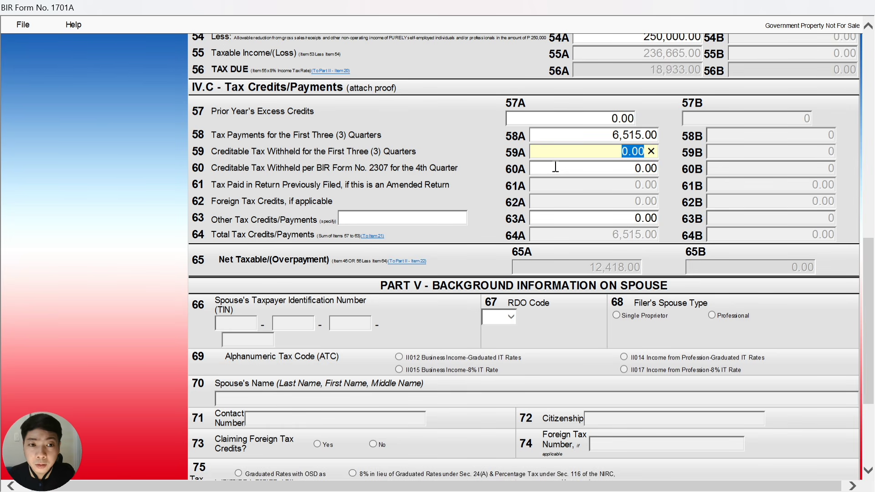
In Excel, select the Q1–Q3 CWT 2307 amounts to read their 1,554.78 sum
key("alt+Tab")
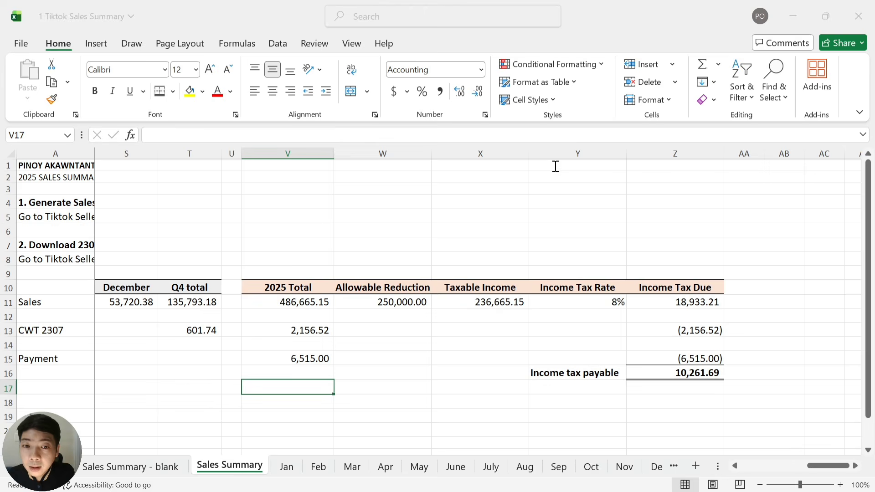
key("Left")
key("Left")
key("Left")
key("Left")
key("Left")
key("Left")
key("Left")
key("Left")
key("Left")
key("Left")
key("Left")
key("Left")
key("Left")
key("Left")
key("Left")
key("Left")
key("Left")
key("Left")
key("Left")
key("Left")
key("Left")
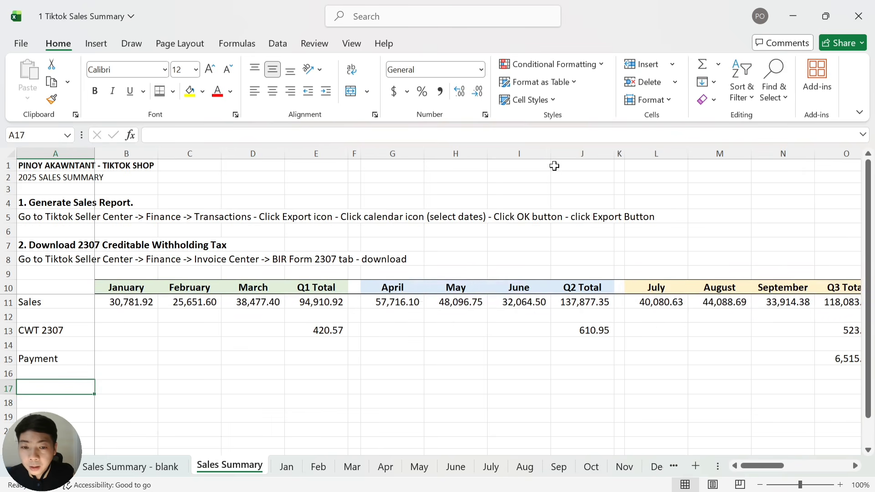
key("Up")
key("Up")
key("Up")
key("Up")
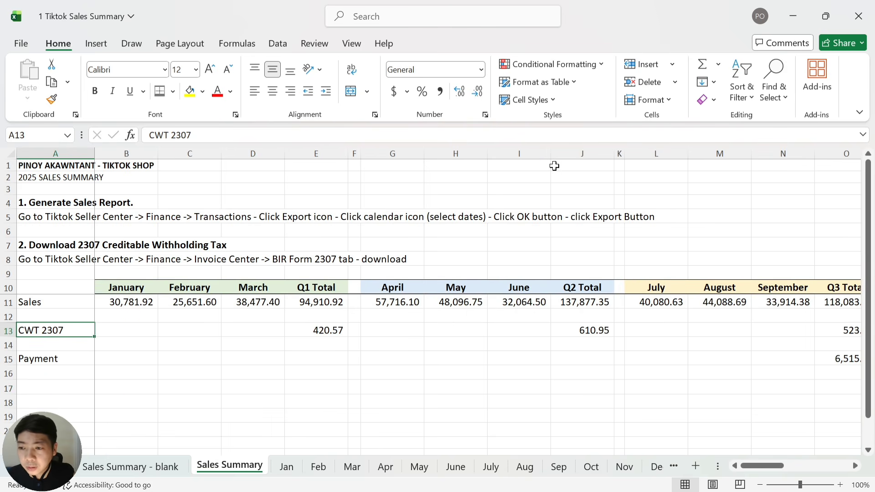
key("Right")
key("Right")
key("Right")
key("Right")
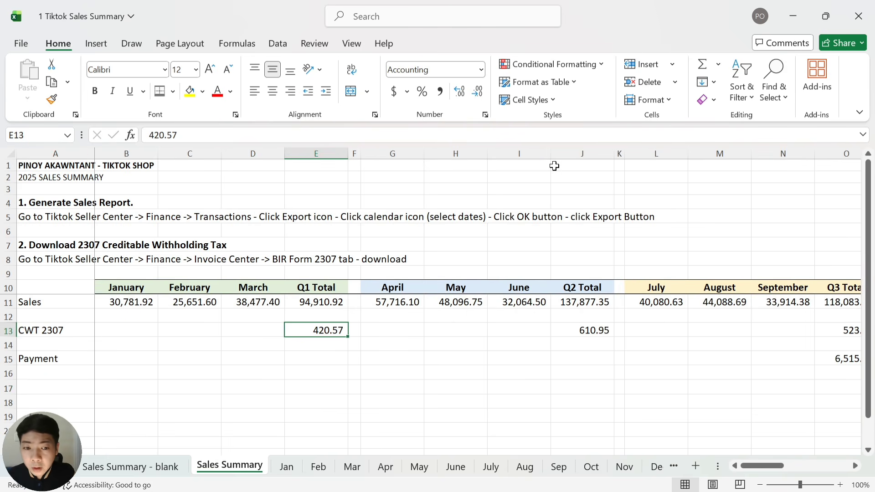
left_click(591, 336, "ctrl")
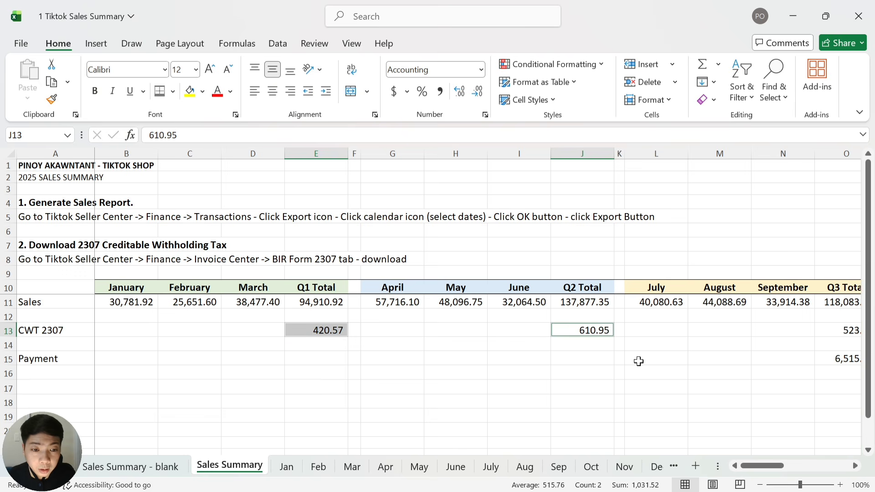
left_click(848, 329, "ctrl")
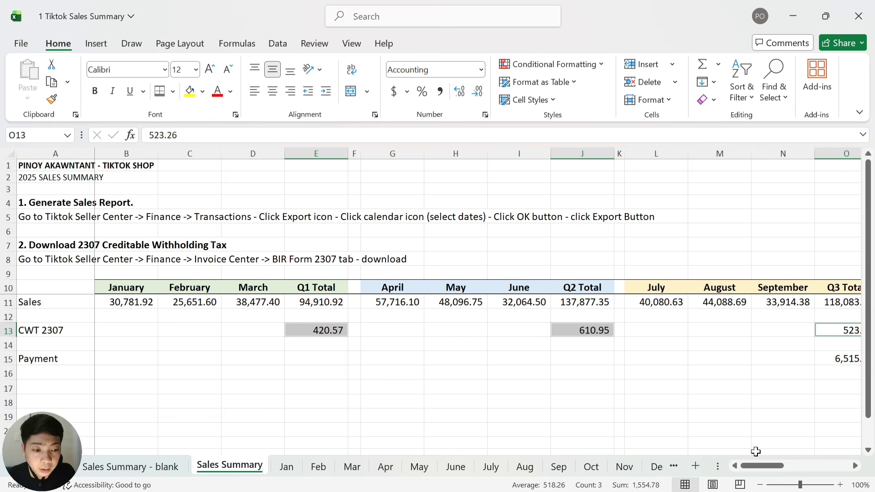
left_click_drag(757, 466, 776, 466)
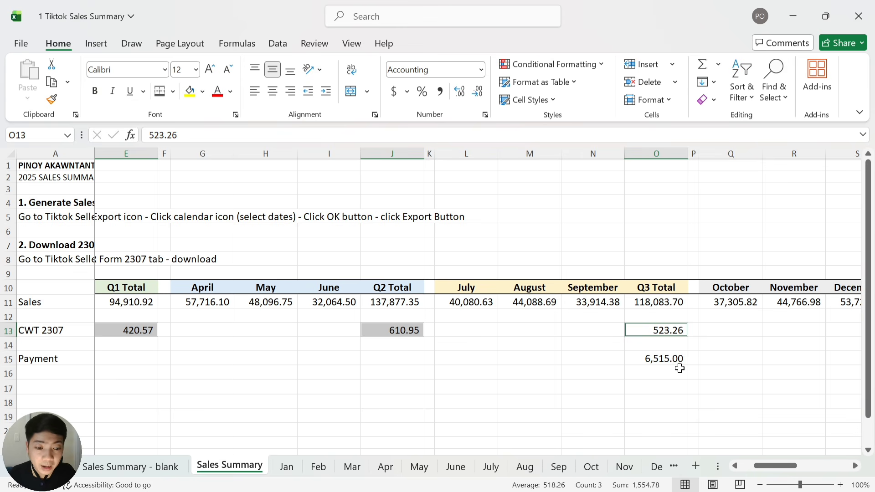
Enter 1,555.00 in item 59A, raising total credits to 8,070.00
key("alt+Tab")
type("15")
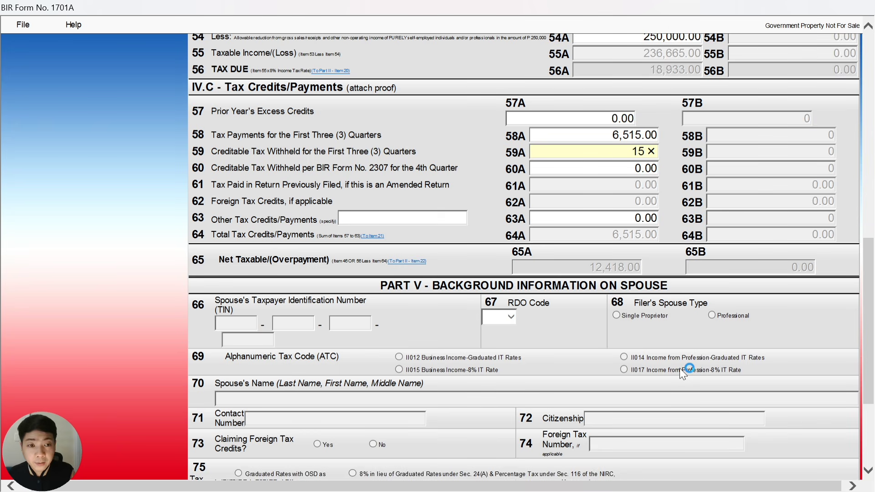
type("55")
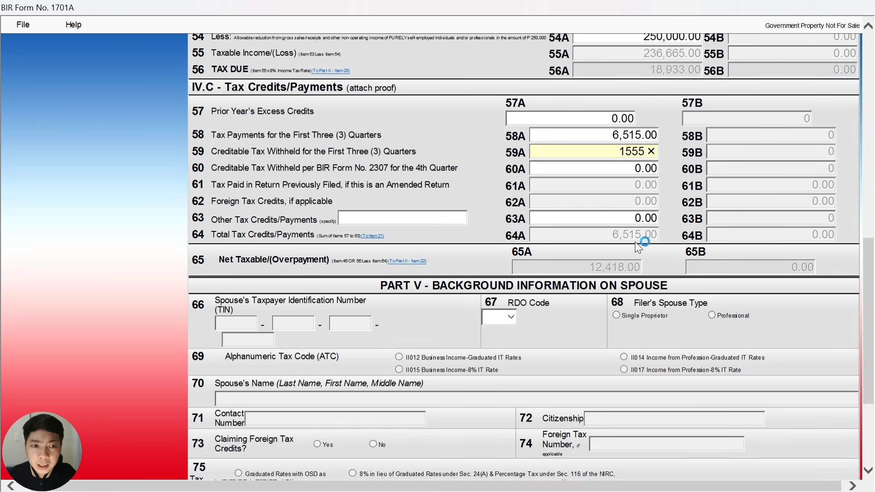
left_click(626, 167)
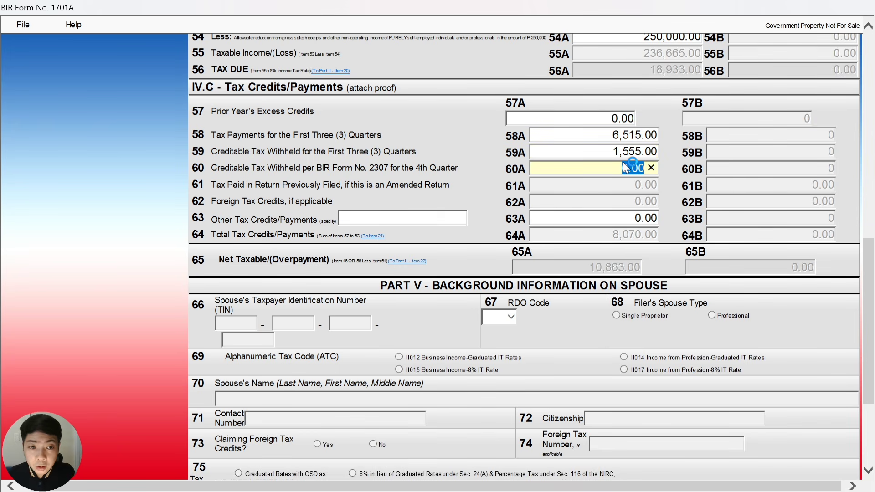
key("alt+Tab")
key("Right")
key("Right")
key("Right")
key("Right")
key("Right")
key("Right")
key("Right")
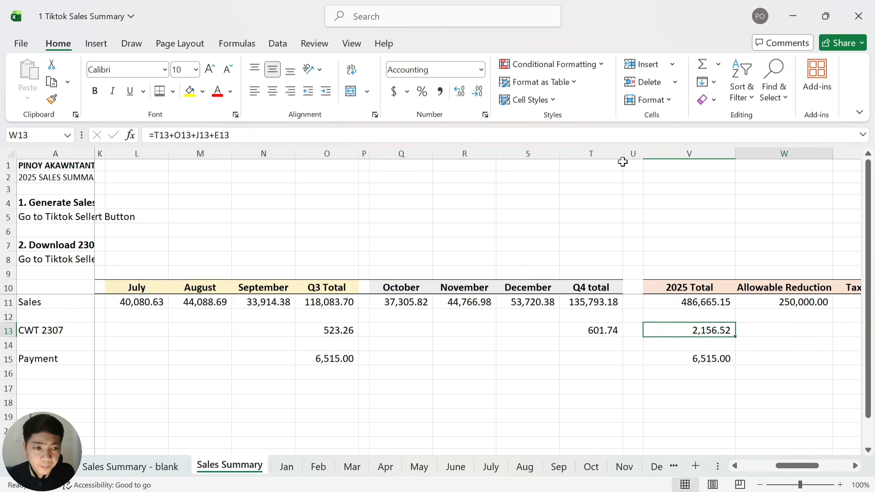
Read the 601.74 fourth-quarter CWT 2307 amount in Excel, then return to the form
key("Left")
key("Left")
key("Left")
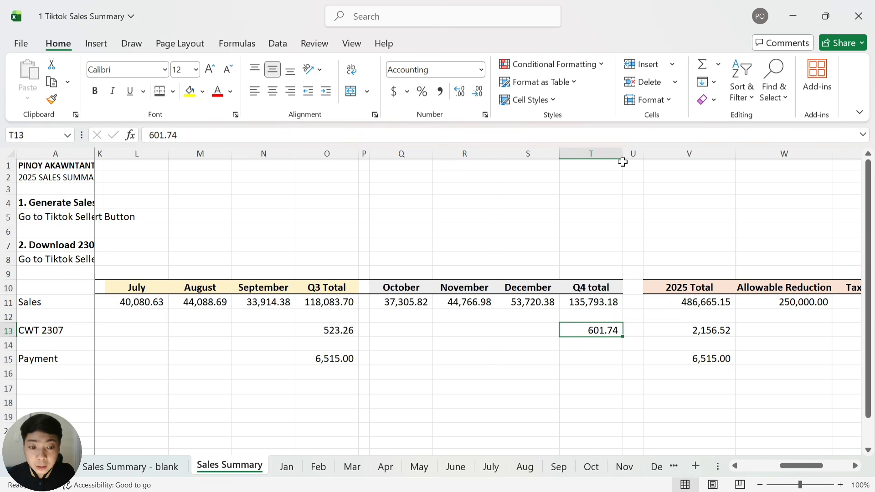
key("alt+Tab")
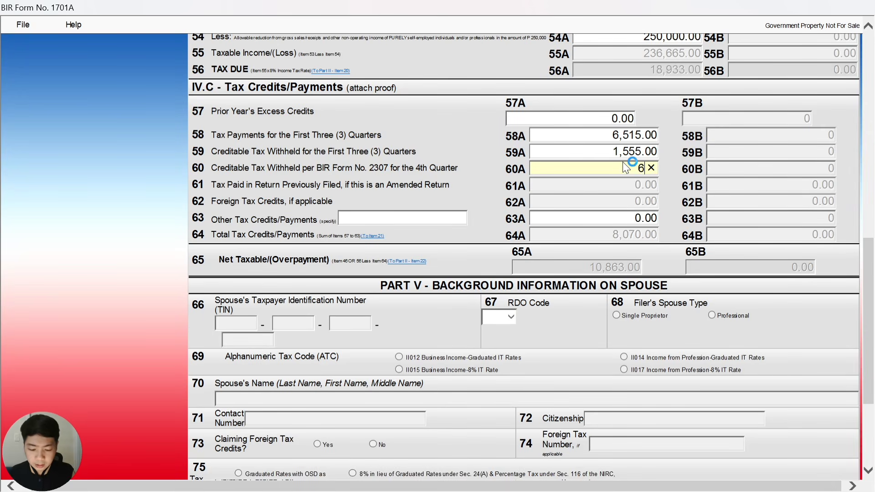
Commit 602.00 in item 60A, making total credits 8,672.00 and net payable 10,261.00
left_click(626, 183)
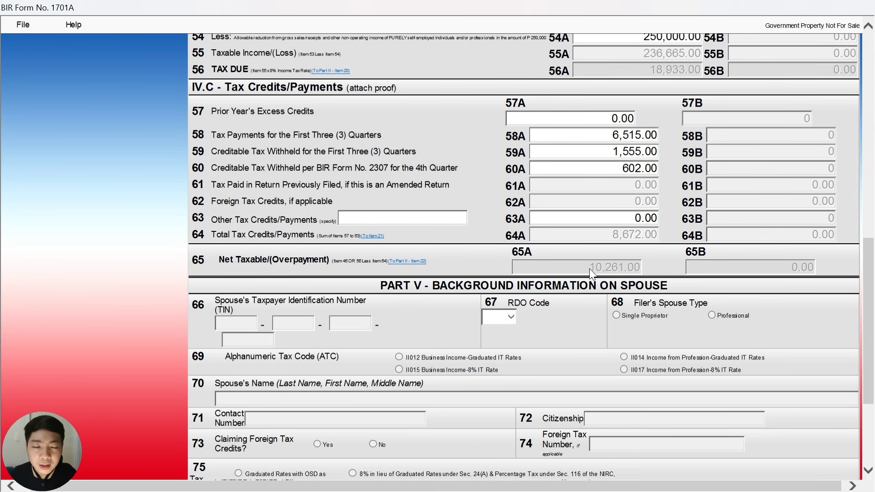
key("alt+Tab")
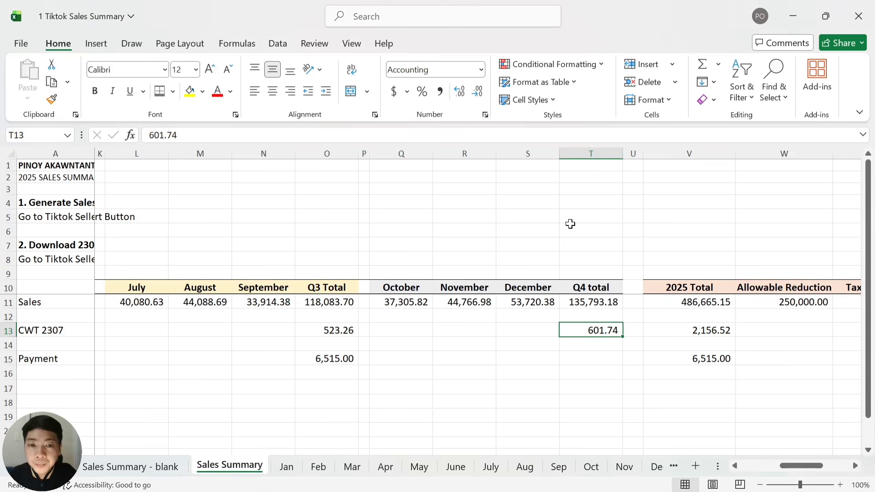
Review the Income Tax Due figures in row 15, confirming the 10,261.69 income tax payable
left_click(729, 358)
key("Right")
key("Right")
key("Right")
key("Right")
key("Right")
key("Right")
key("Right")
key("Right")
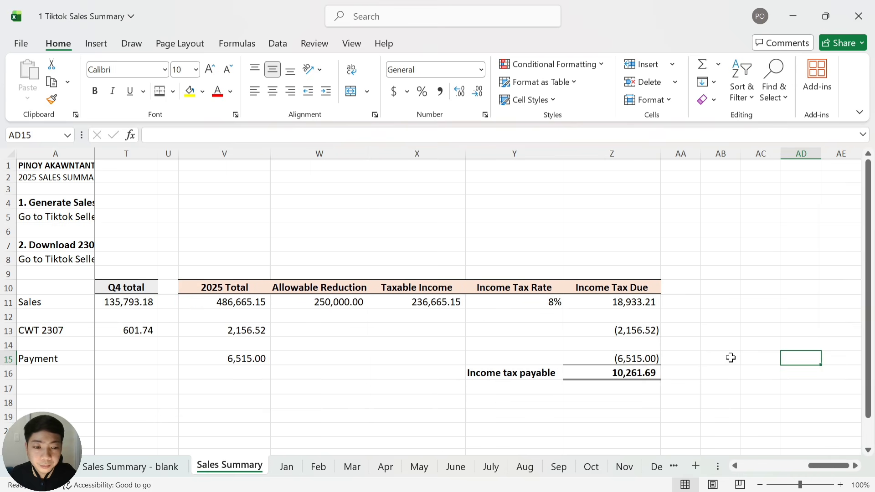
key("Right")
key("Left")
key("Left")
key("Left")
key("Left")
key("Up")
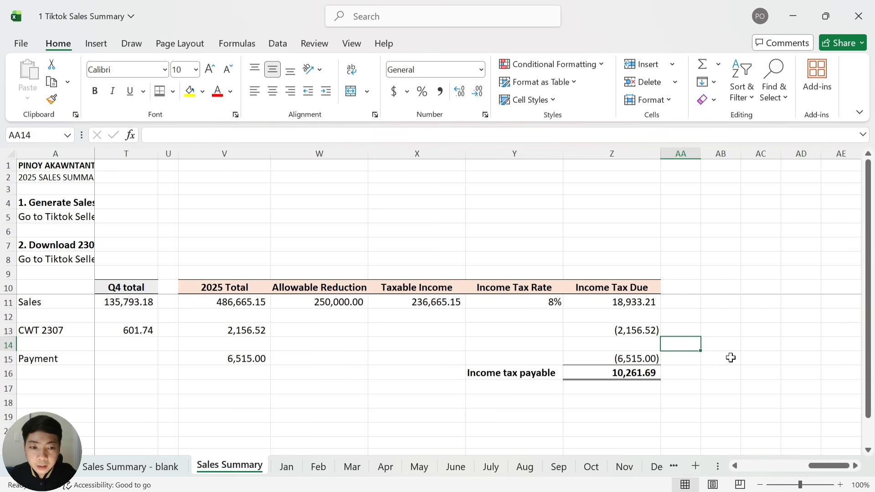
key("Right")
key("Down")
key("Down")
key("Left")
key("Up")
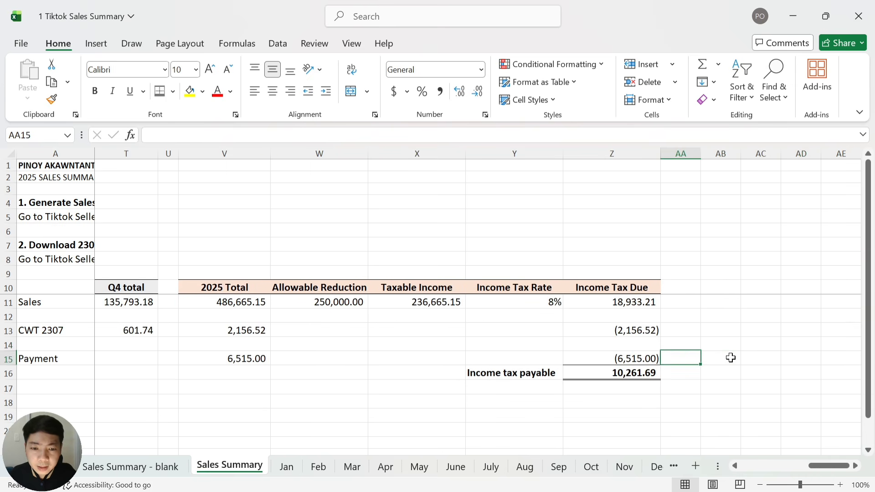
key("Down")
key("Left")
key("Down")
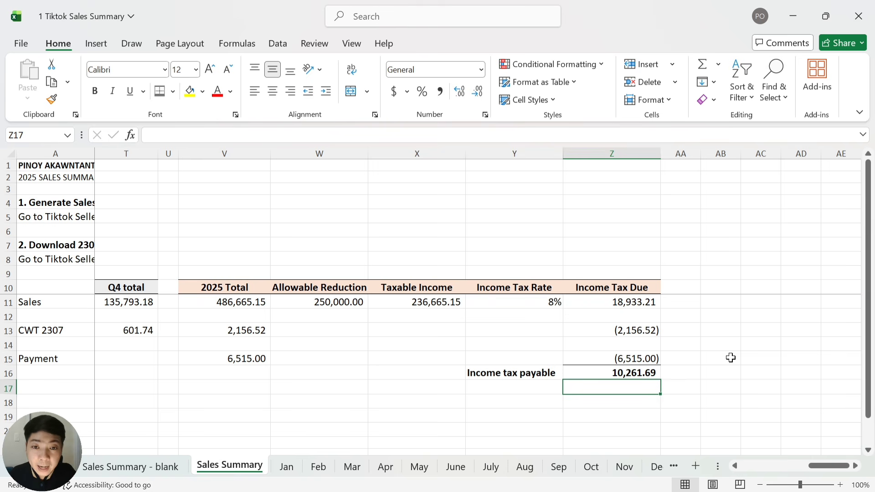
key("alt+Tab")
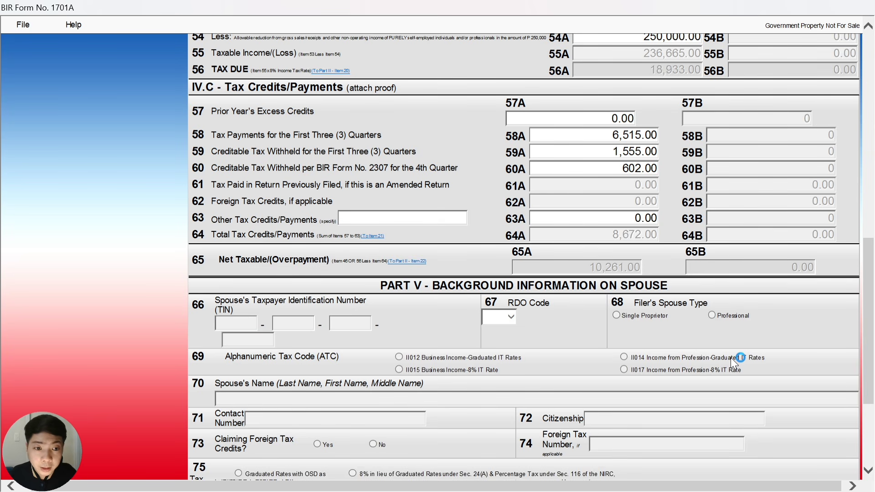
Go back to page 1 and review 18,933.00 tax due, 8,672.00 credits and 10,261.00 payable
scroll(611, 310, "down", 5)
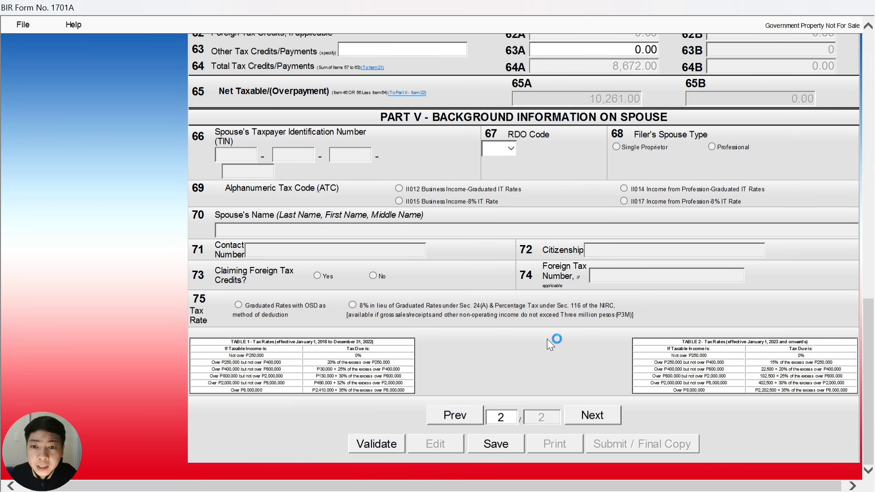
left_click(466, 413)
scroll(622, 274, "up", 6)
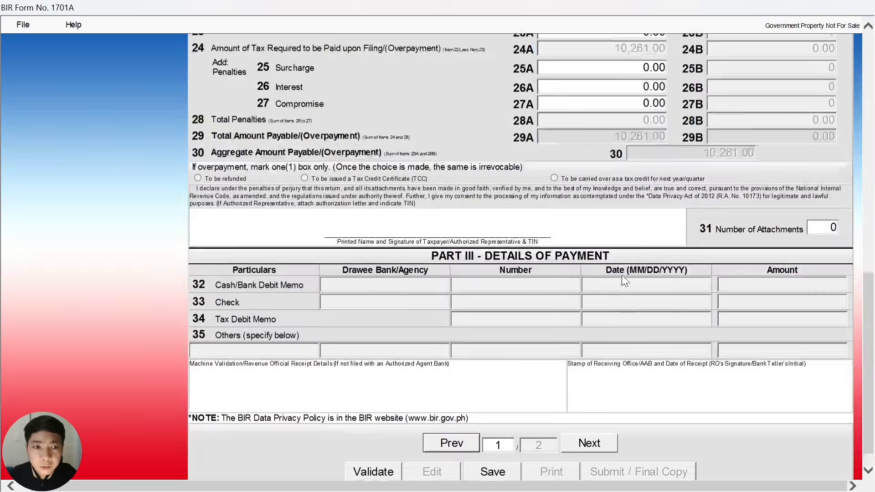
scroll(626, 281, "up", 2)
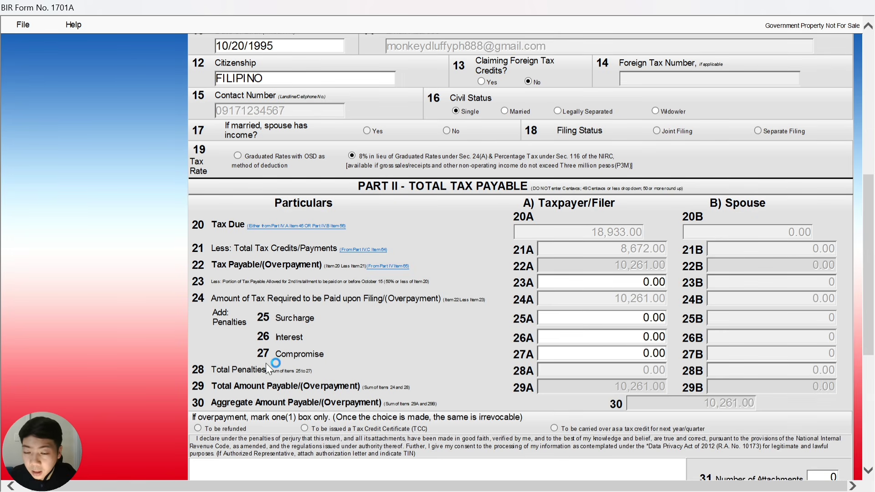
scroll(627, 368, "down", 2)
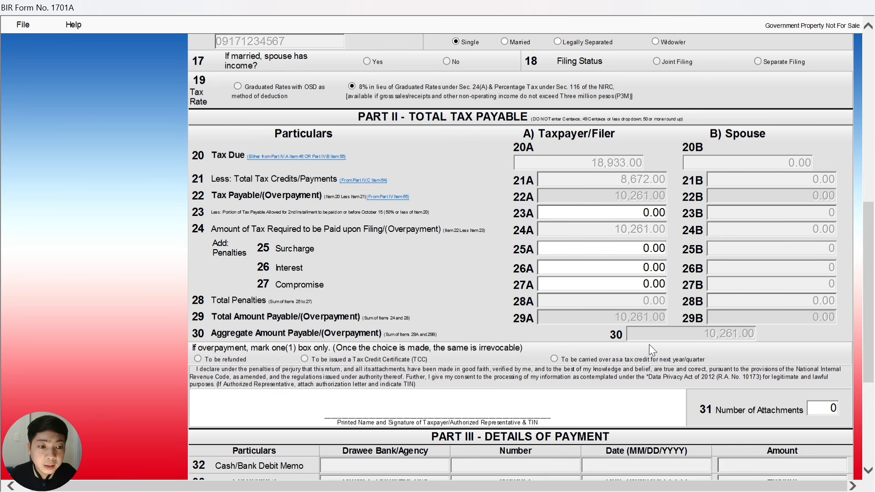
scroll(628, 331, "down", 3)
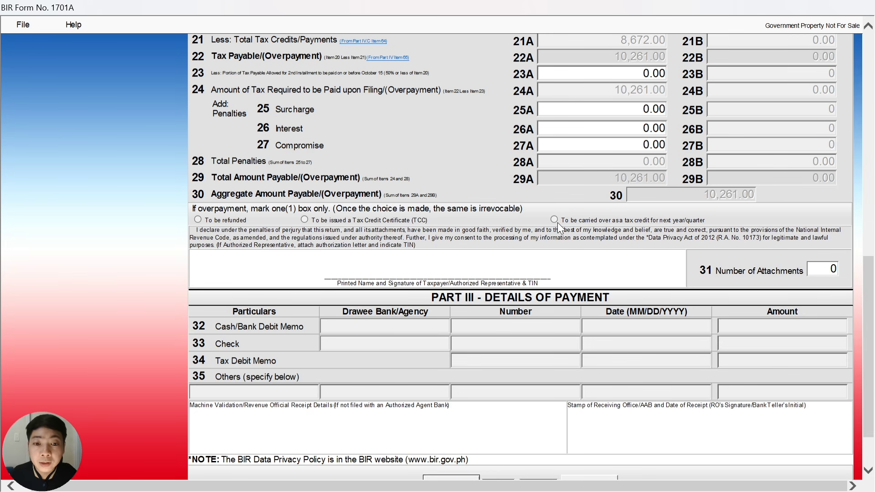
scroll(569, 219, "down", 3)
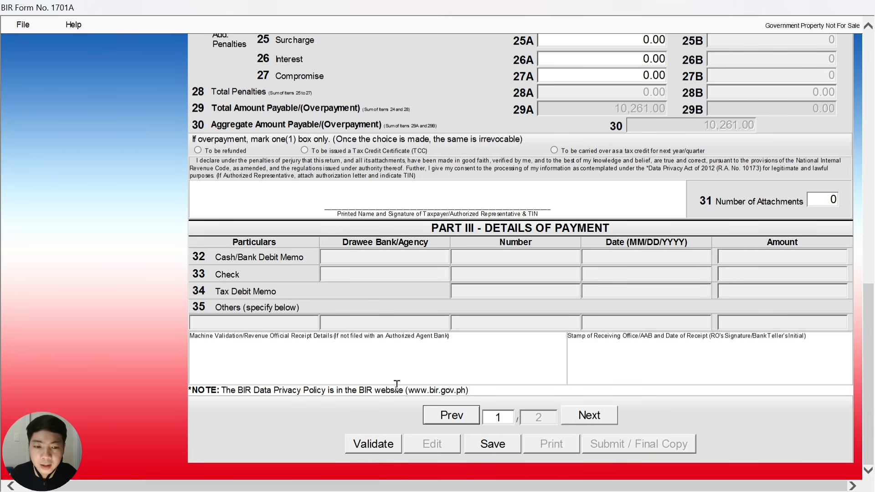
scroll(397, 386, "up", 7)
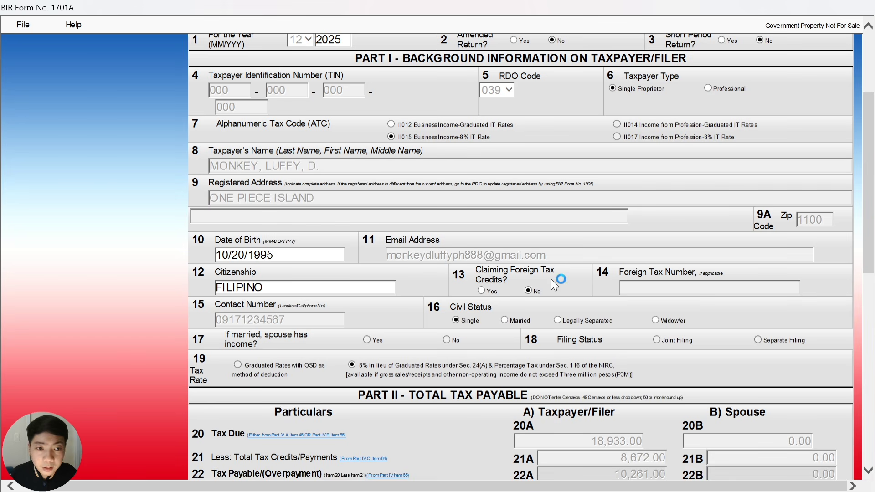
scroll(455, 298, "down", 6)
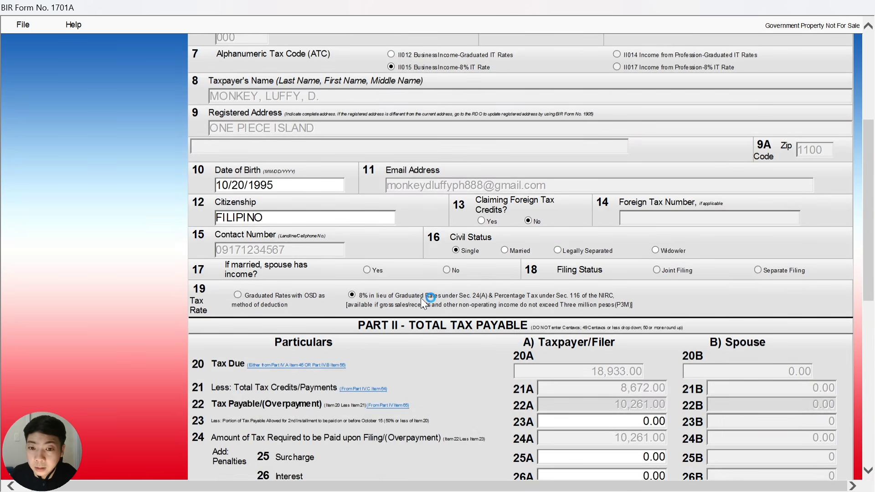
scroll(442, 303, "down", 1)
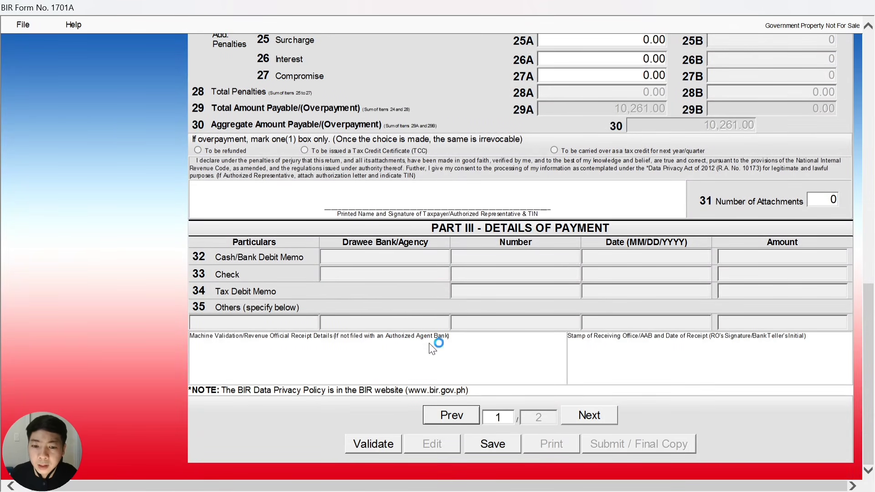
Validate the return, then save it with its background information, acknowledging both confirmations
left_click(382, 445)
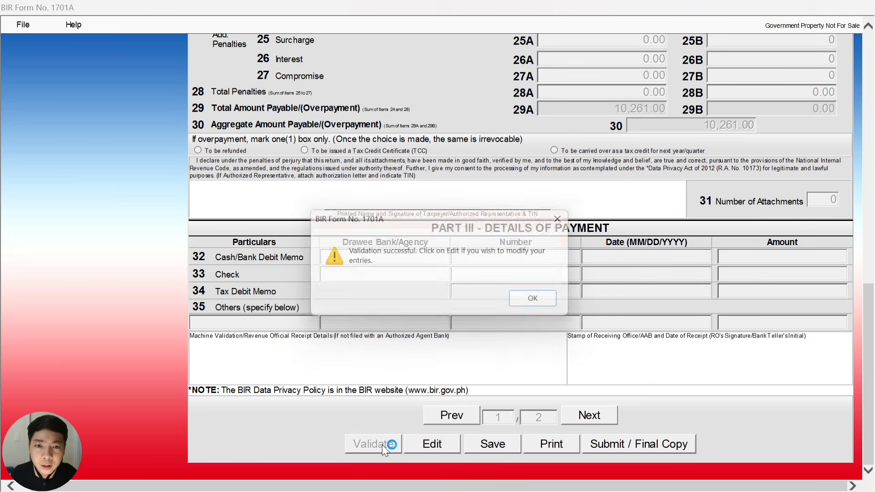
left_click(542, 302)
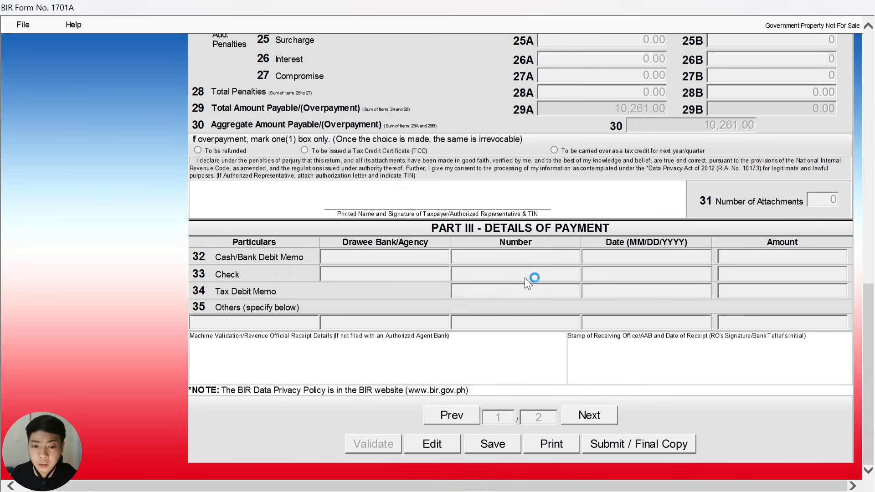
left_click(488, 443)
left_click(514, 302)
left_click(545, 304)
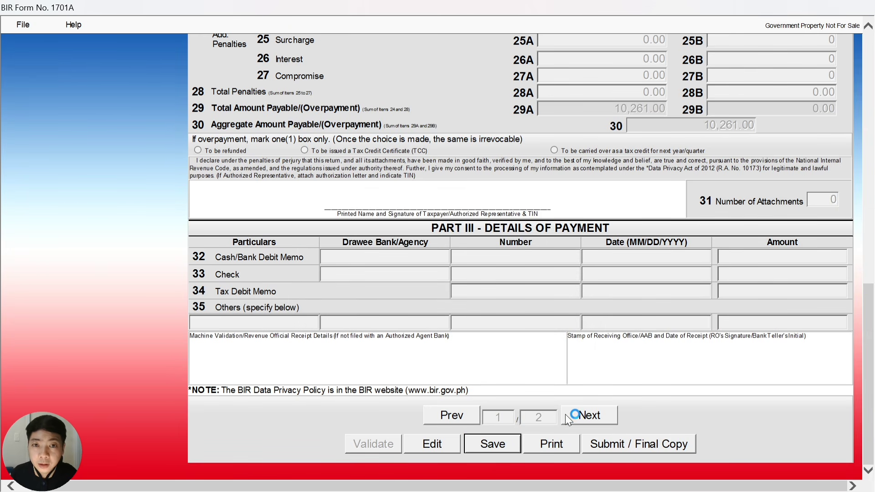
scroll(563, 354, "up", 6)
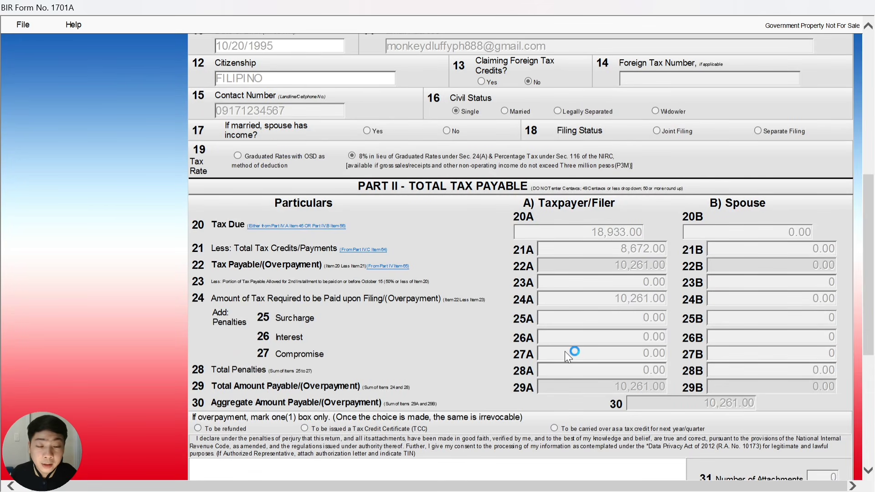
scroll(572, 355, "down", 6)
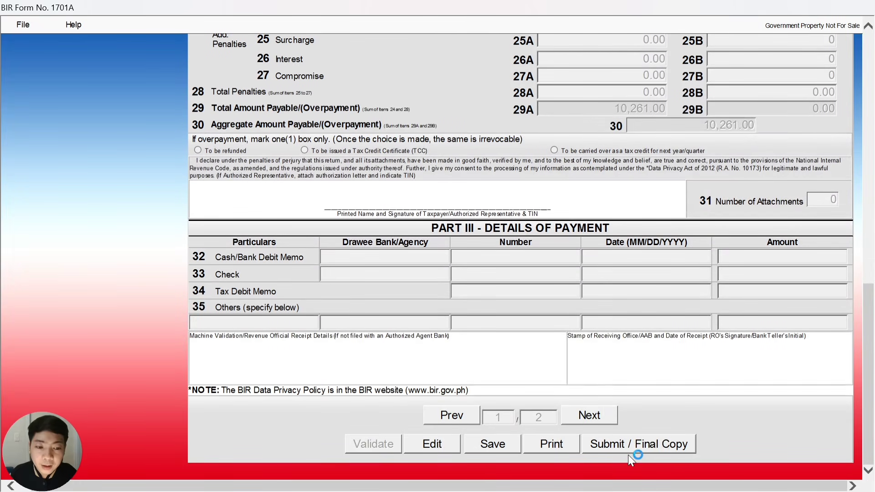
Submit the 1701A return as the final copy and confirm the submission
left_click(632, 443)
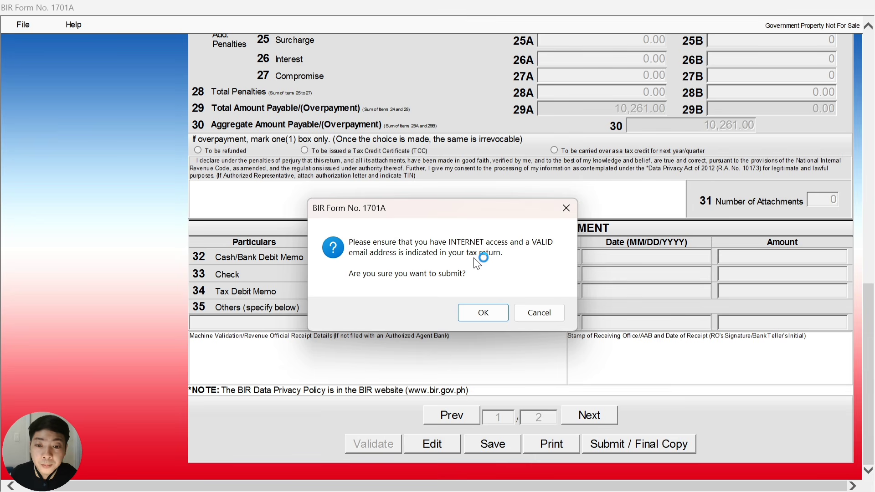
left_click(483, 313)
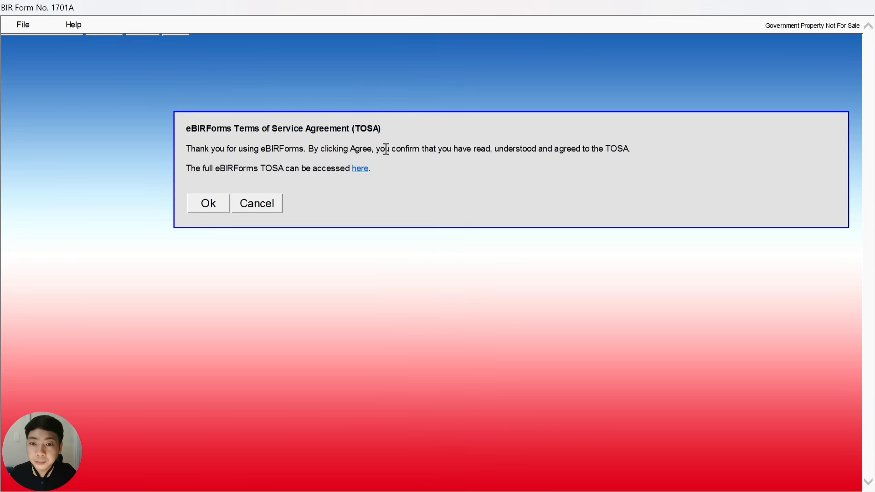
left_click(217, 210)
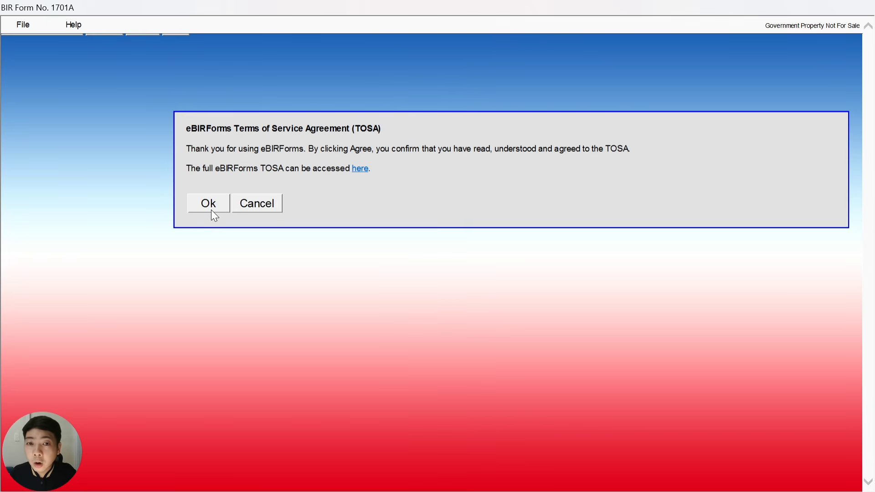